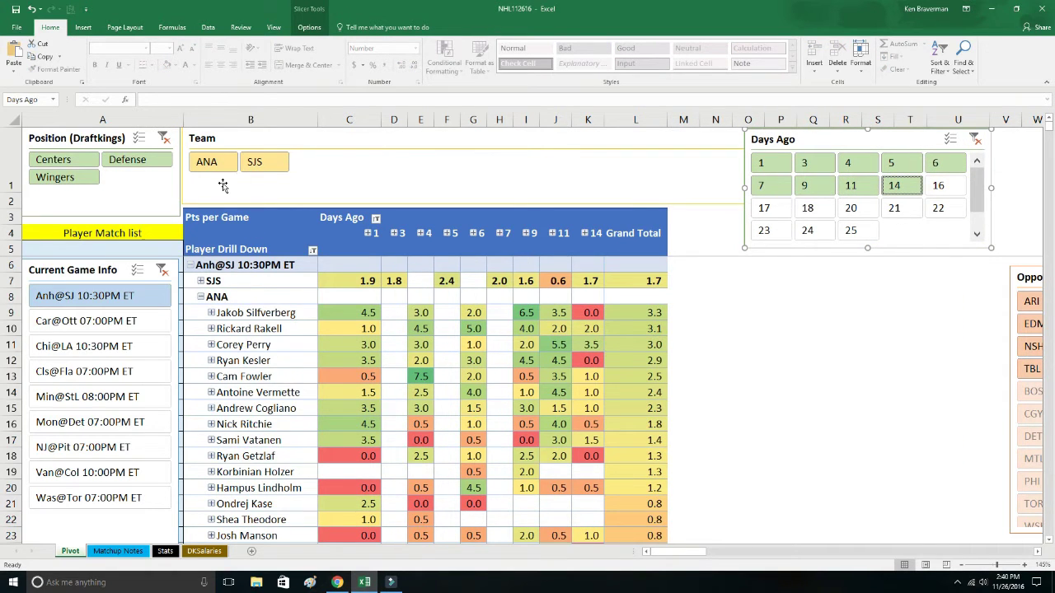
Filter the pivot to team ANA and reposition the Days Ago slicer beside the Team slicer so all its entries fit
left_click(206, 161)
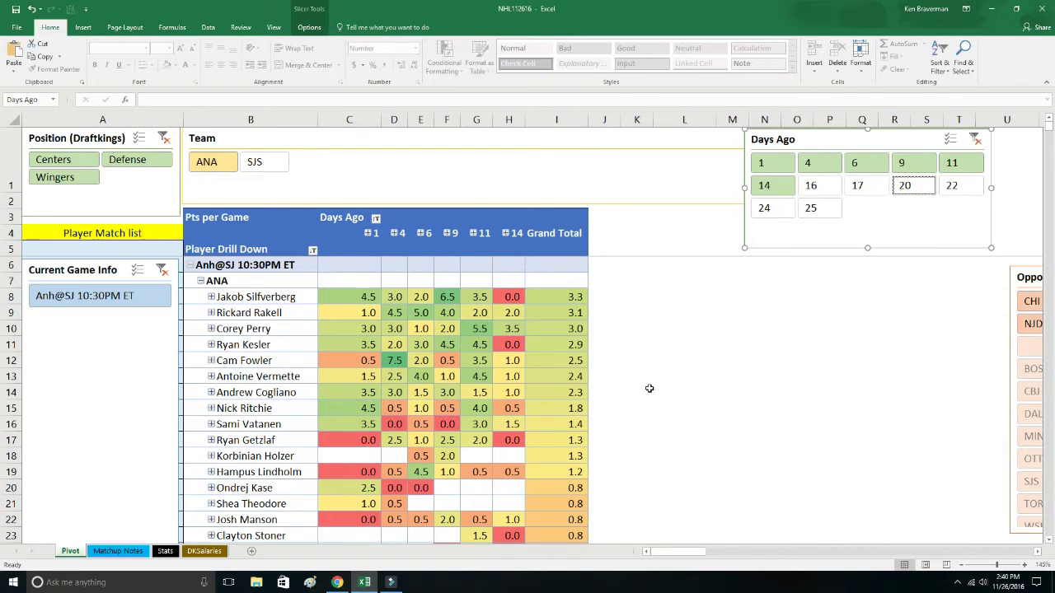
left_click_drag(770, 140, 729, 139)
left_click(680, 310)
scroll(684, 317, "up", 1)
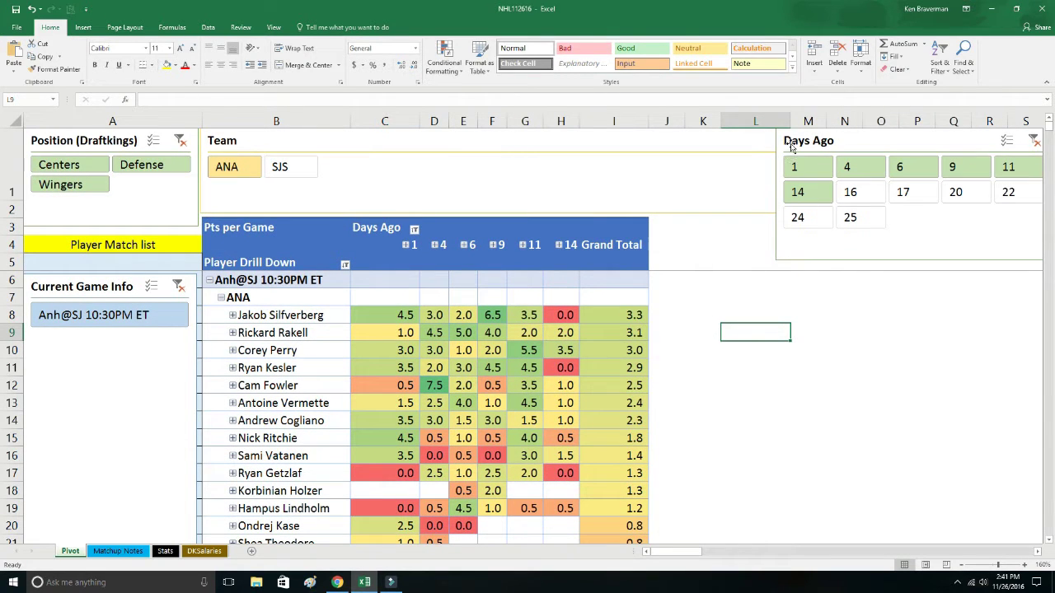
left_click_drag(788, 144, 756, 144)
left_click_drag(742, 193, 791, 196)
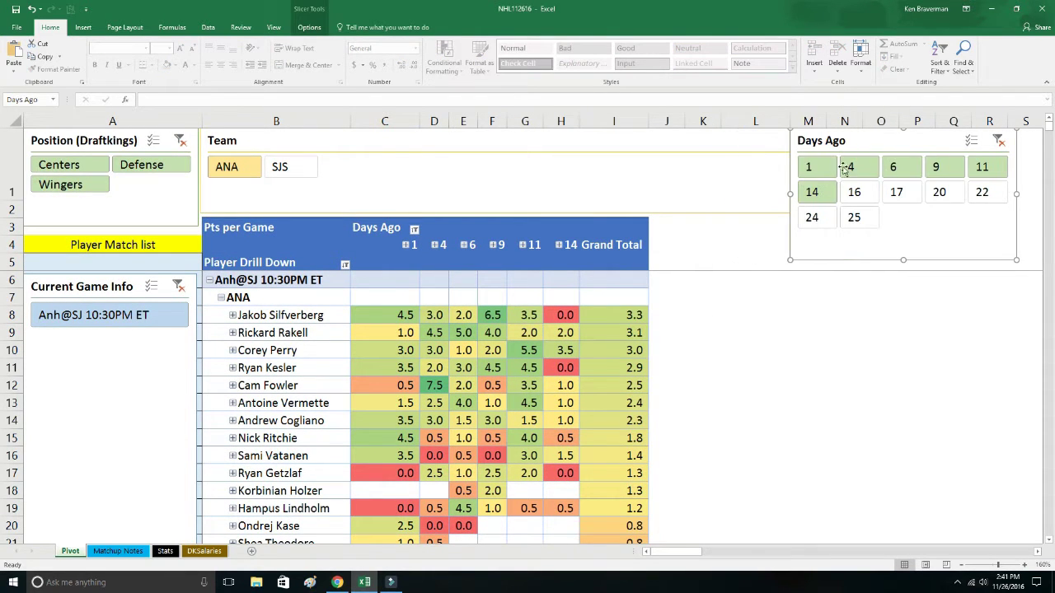
Examine the top four ANA players in the points-per-game pivot
left_click(317, 315)
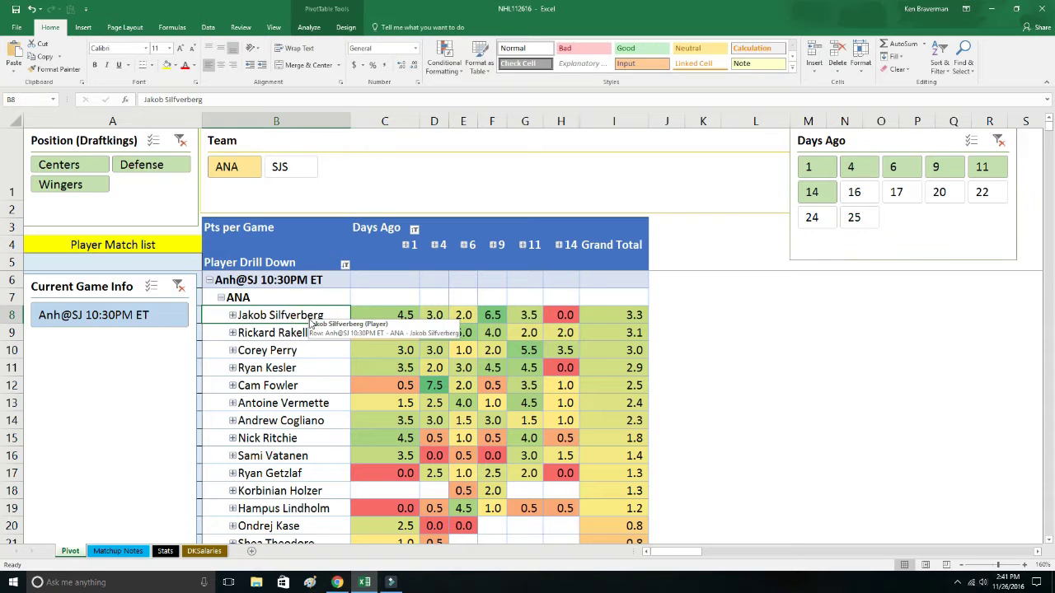
left_click(310, 333)
left_click(326, 350)
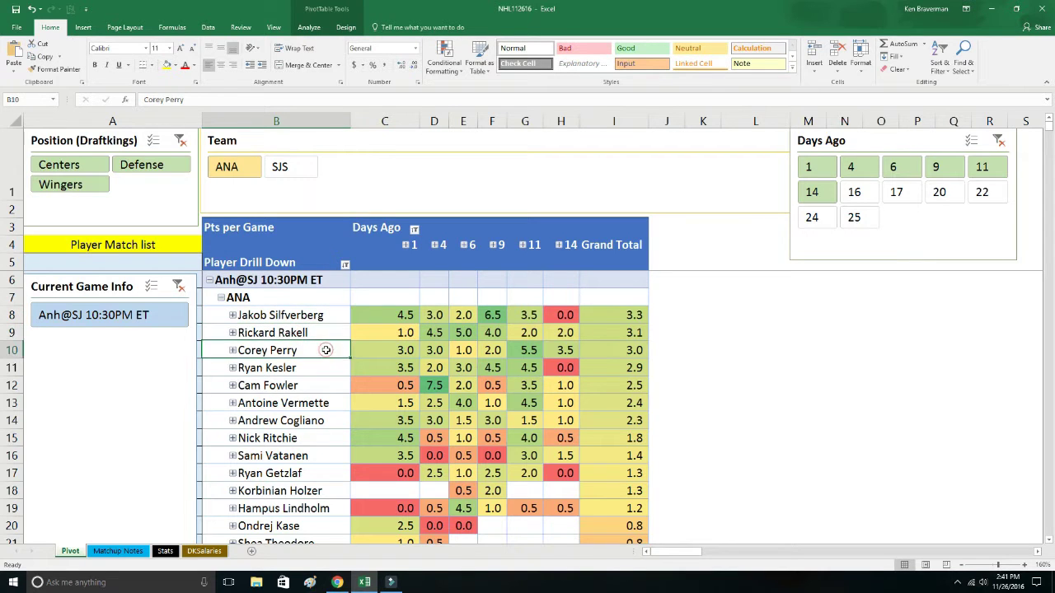
left_click(328, 369)
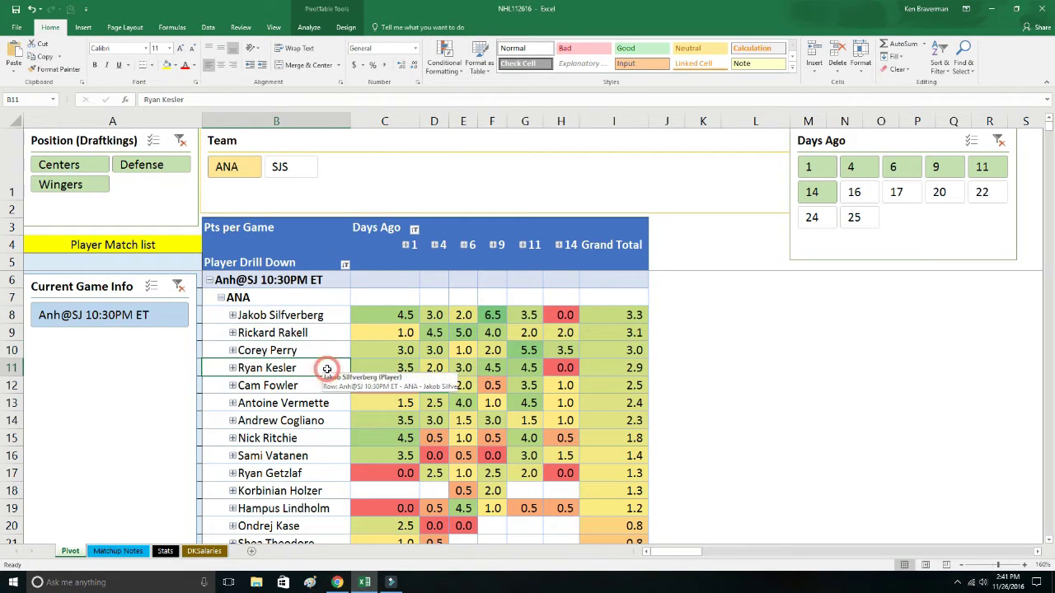
Filter the pivot to team SJS and expand the entire Team field to list its players
left_click(290, 169)
left_click(224, 298)
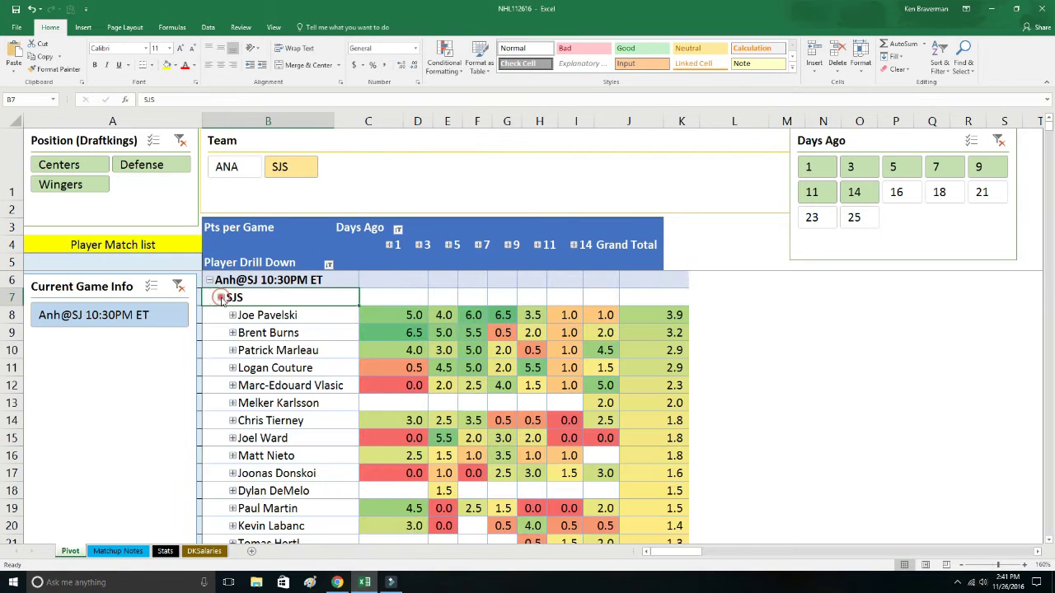
right_click(256, 298)
mouse_move(332, 398)
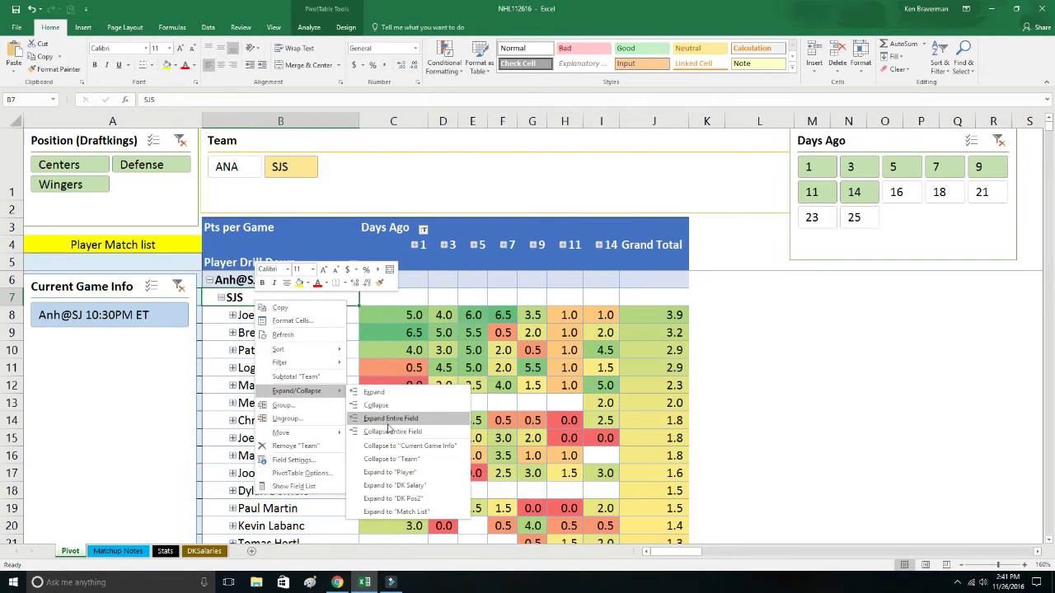
left_click(387, 421)
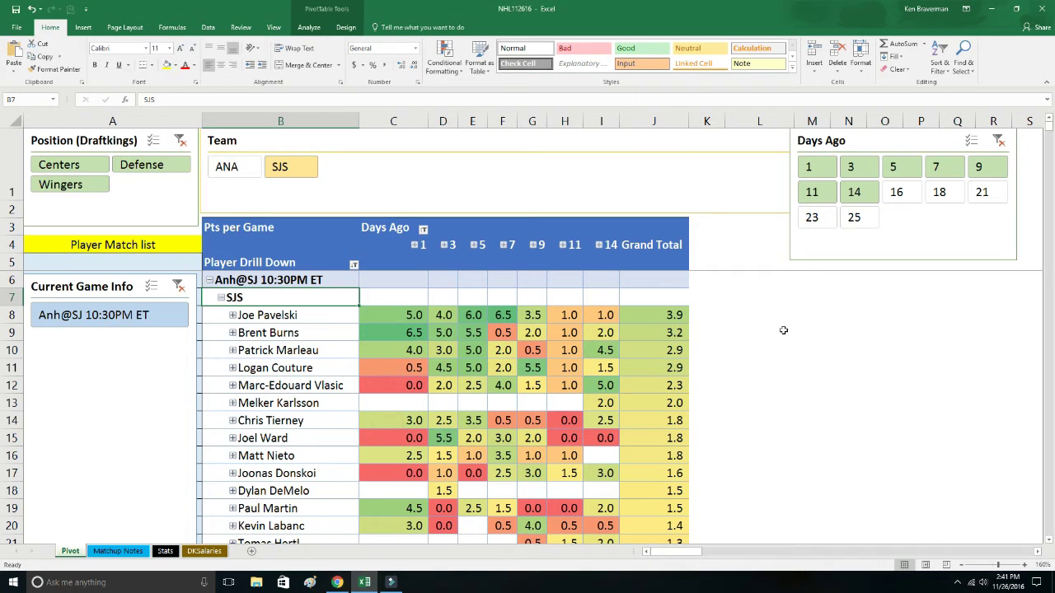
Examine the recent game points of the top four SJS players, from Joe Pavelski to Logan Couture
left_click(412, 315)
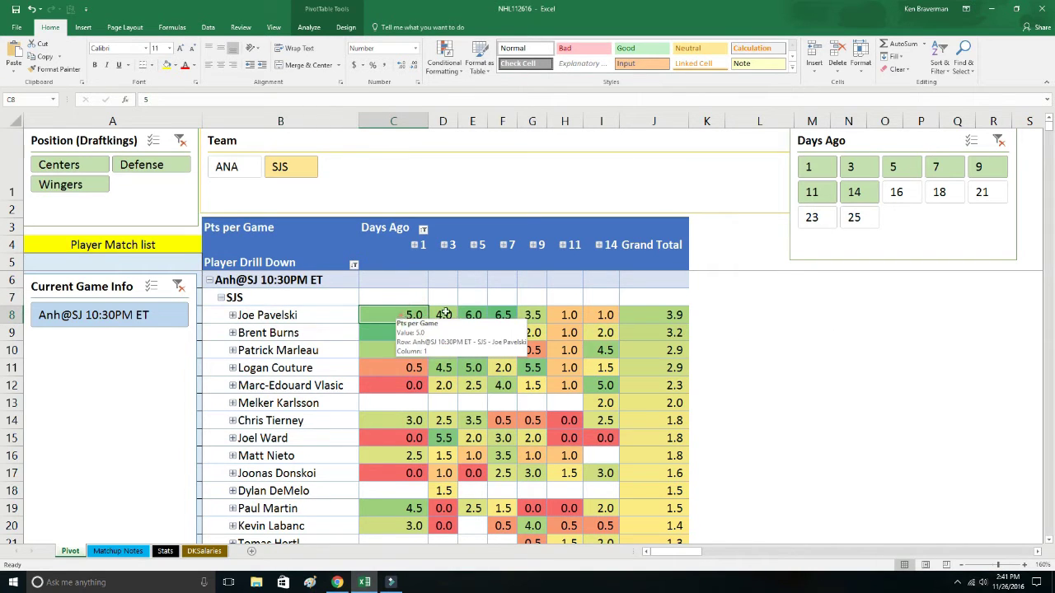
left_click_drag(414, 314, 486, 320)
left_click(280, 316)
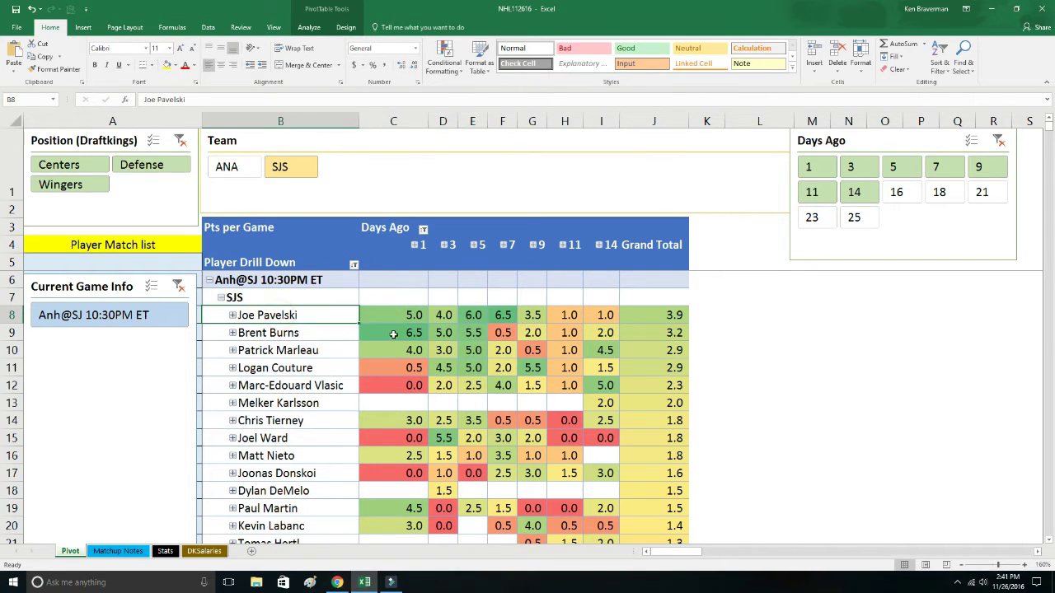
left_click_drag(393, 334, 476, 334)
left_click_drag(397, 351, 475, 349)
left_click(471, 369)
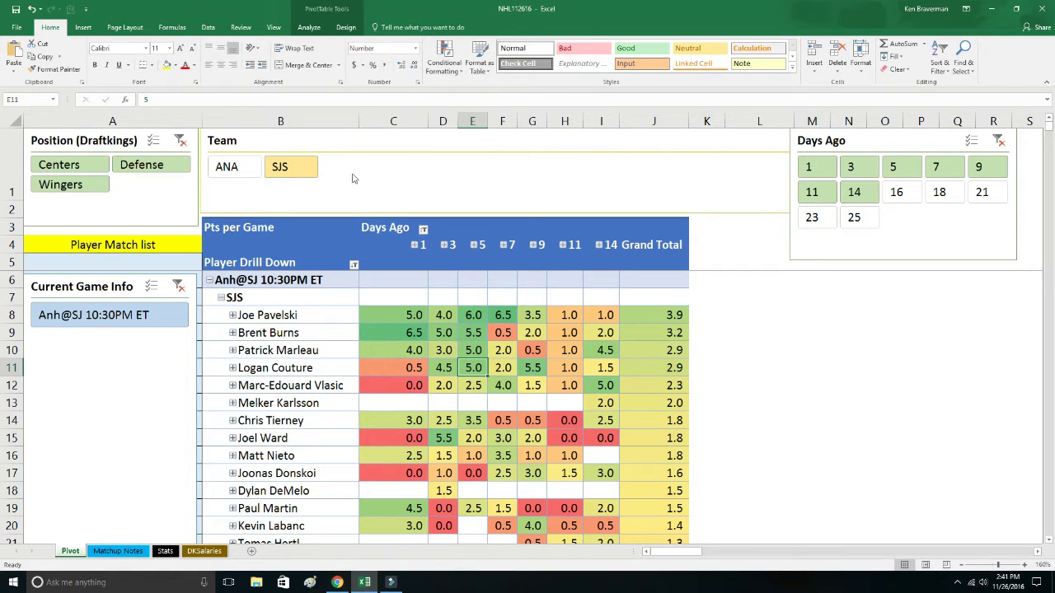
Move the Days Ago slicer off the Team slicer's controls and clear the team filter
left_click_drag(846, 140, 873, 172)
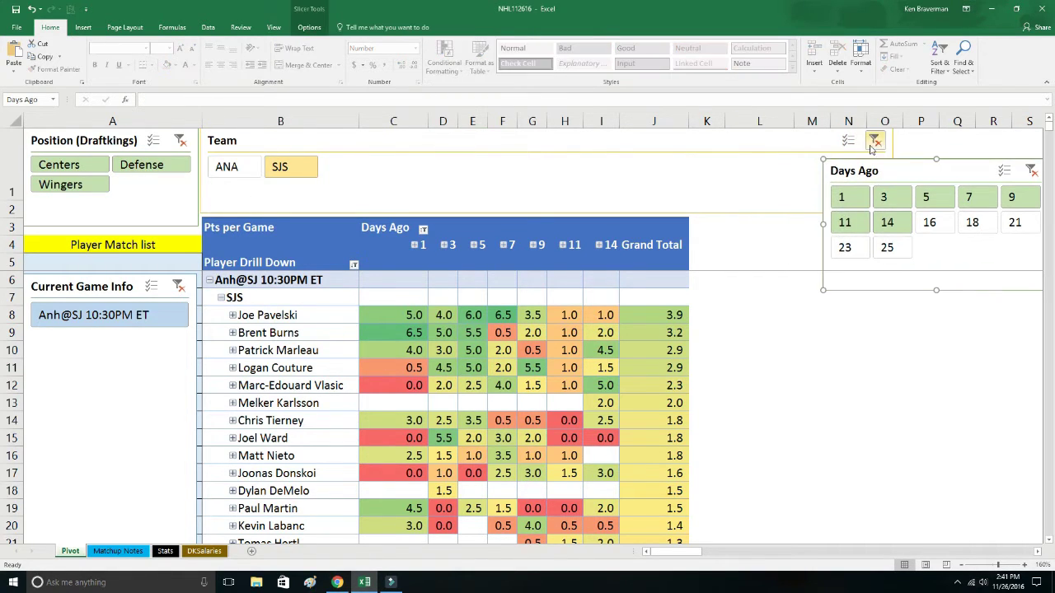
left_click(873, 140)
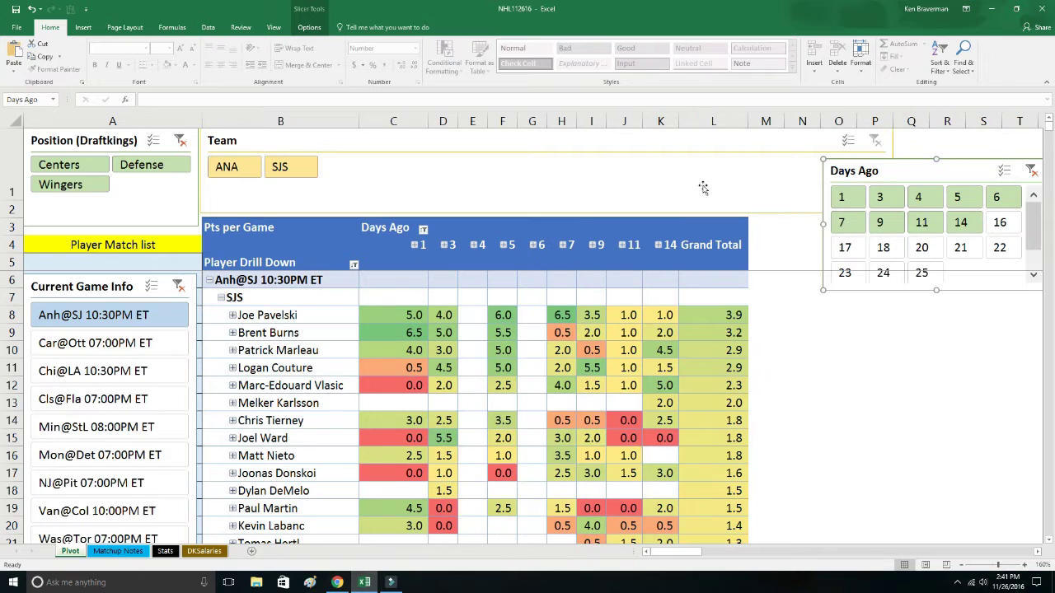
Filter the pivot to team CAR in the Car@Ott 07:00PM ET game, covering 2 to 14 days ago
left_click(134, 342)
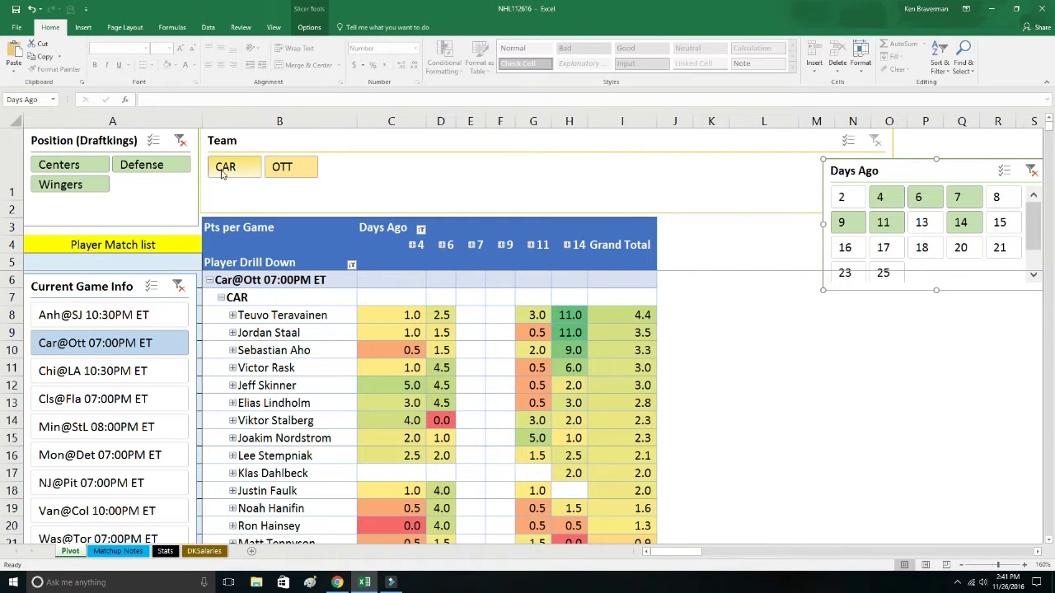
left_click(224, 169)
left_click_drag(841, 198, 855, 228)
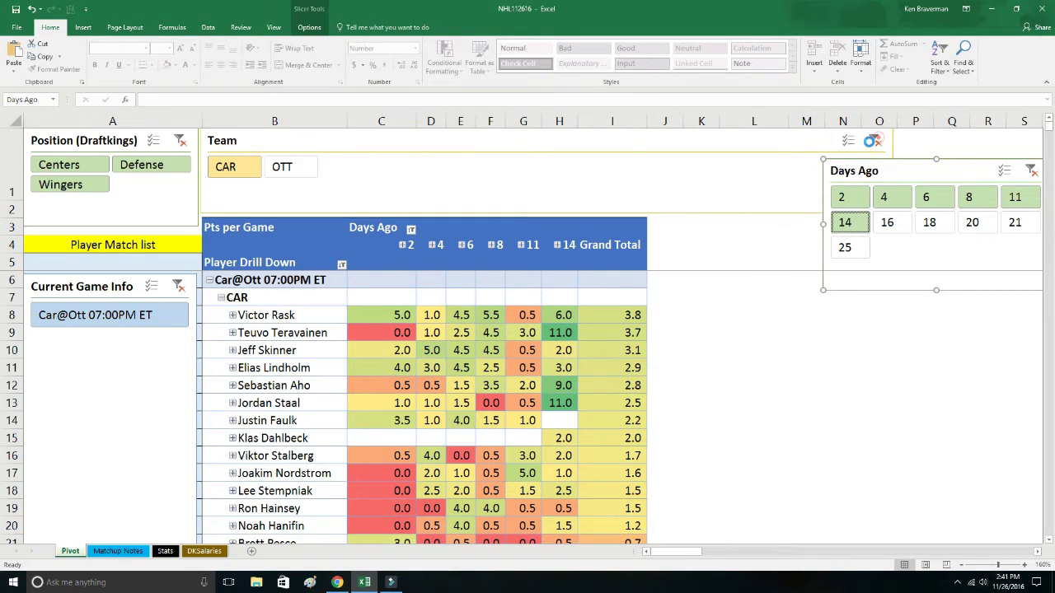
Show all teams and games for 1 to 14 days ago, and move the Days Ago slicer clear of the Team slicer
left_click(875, 140)
left_click_drag(861, 174, 799, 246)
left_click_drag(829, 170, 1019, 153)
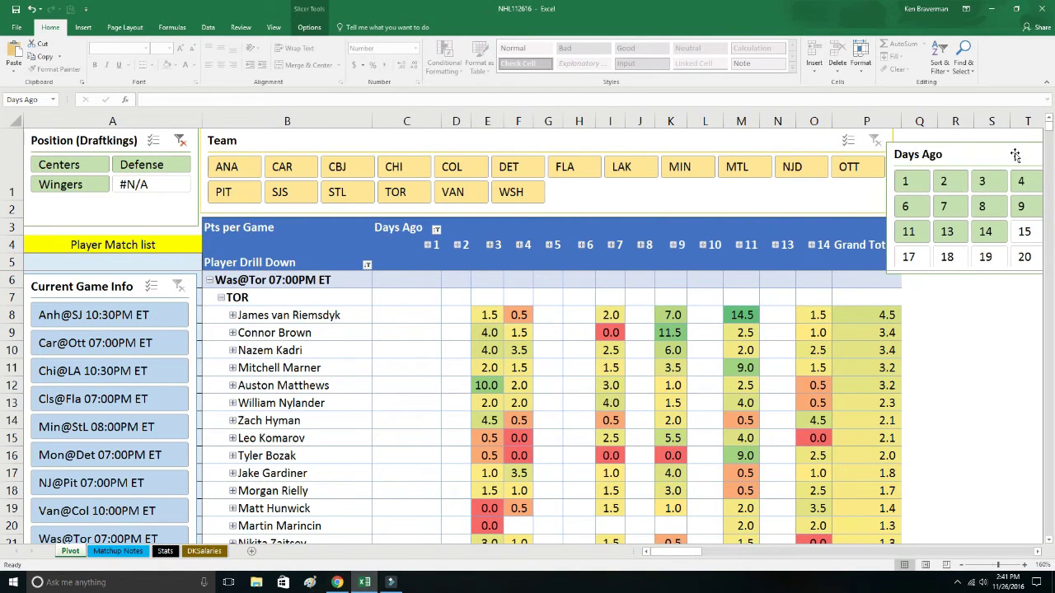
Filter the pivot to CAR in the Car@Ott 07:00PM ET game and examine the recent points of its leading players
left_click(113, 343)
left_click(227, 176)
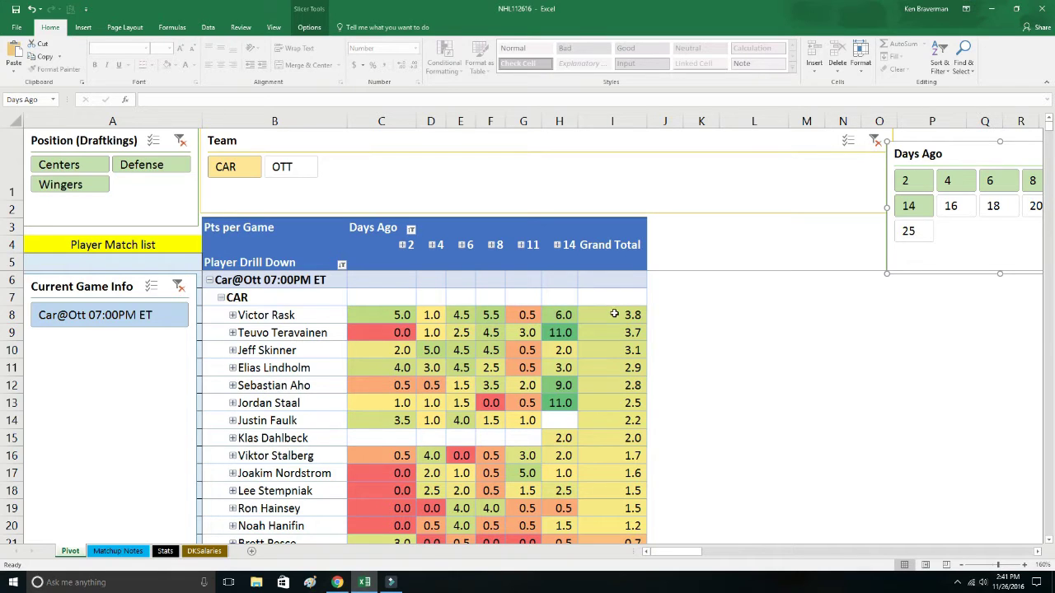
left_click_drag(390, 316, 493, 315)
left_click_drag(398, 334, 522, 332)
left_click_drag(395, 350, 490, 350)
left_click_drag(385, 368, 491, 367)
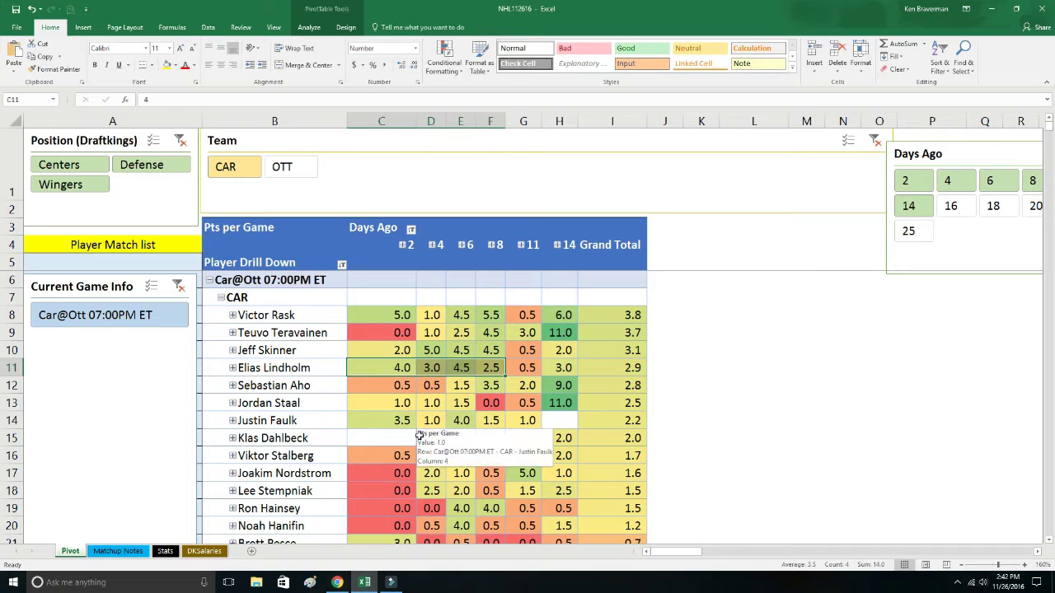
left_click_drag(386, 421, 469, 421)
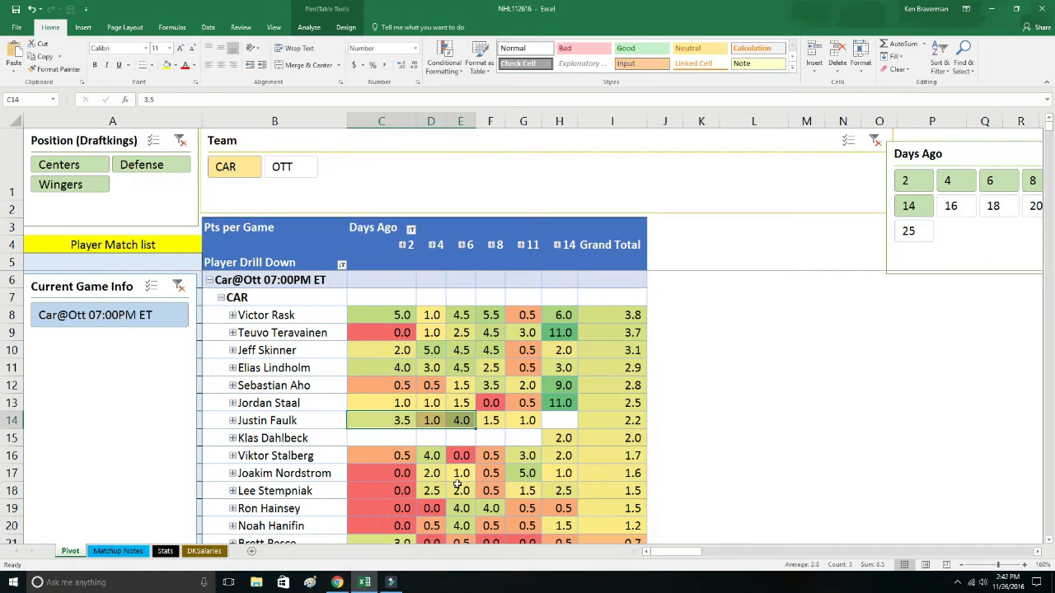
left_click_drag(394, 455, 465, 456)
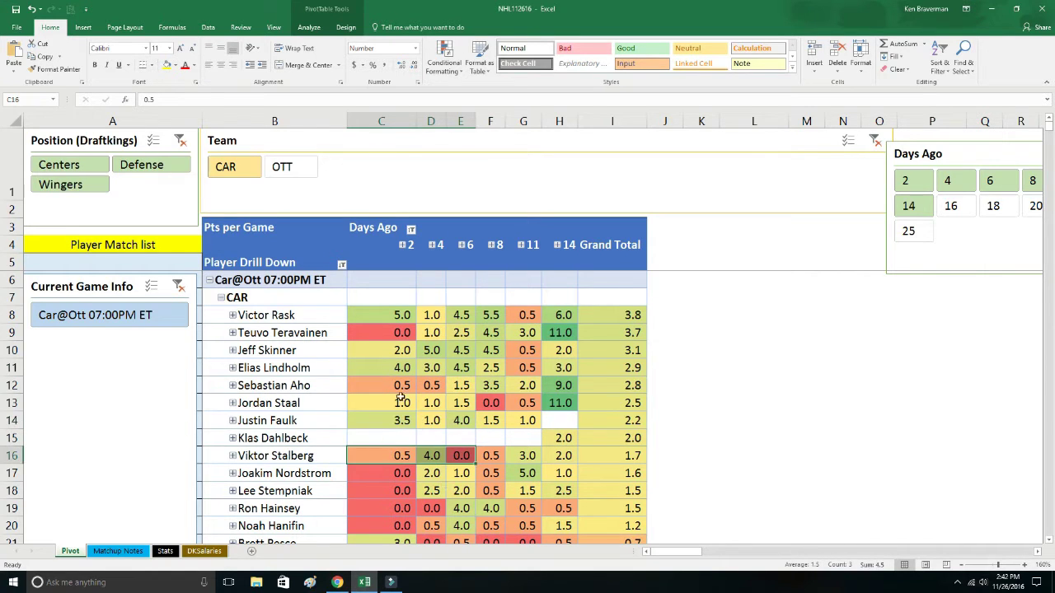
Switch the team filter to OTT and examine the recent points of its leading players
left_click(290, 175)
left_click_drag(405, 315, 509, 353)
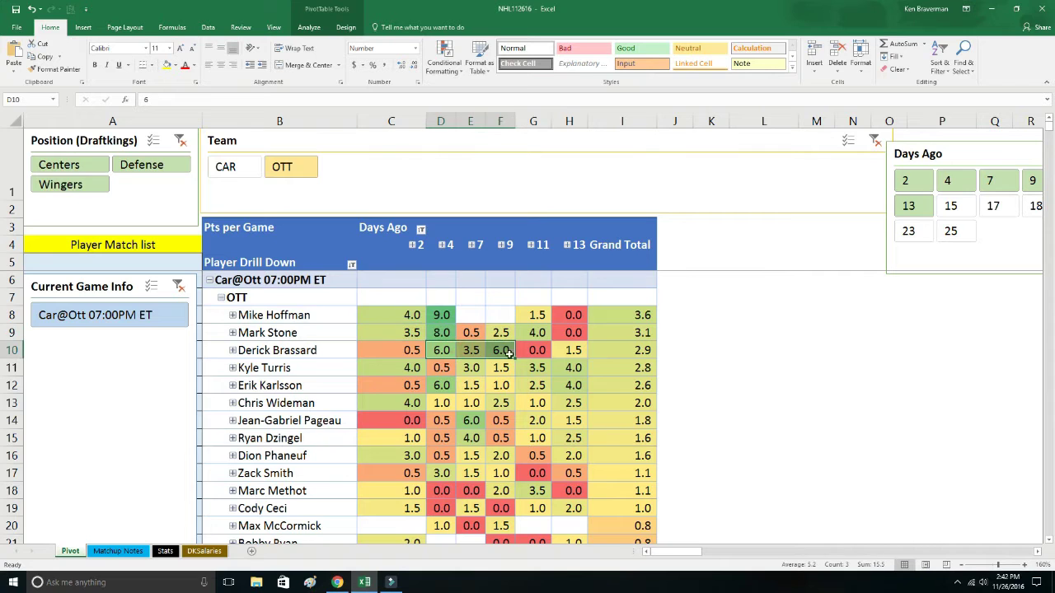
left_click(408, 371)
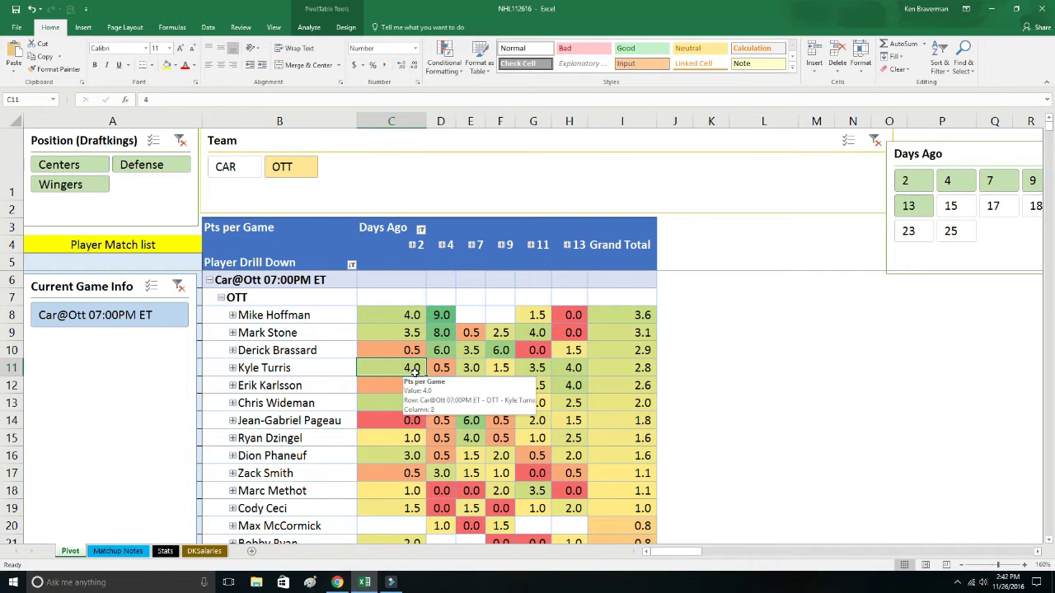
left_click(403, 403)
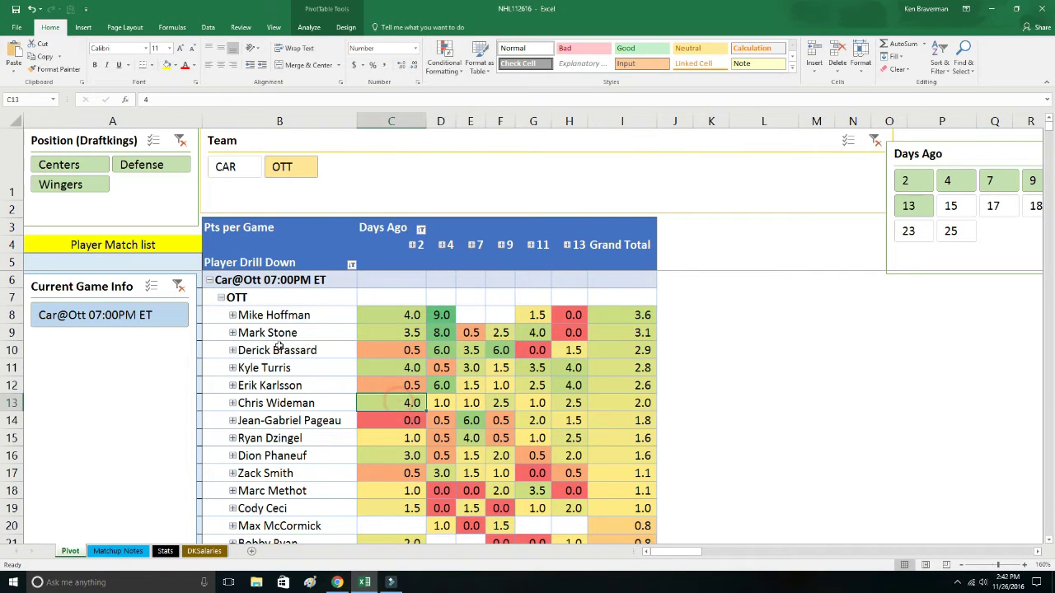
Clear the team filter and filter the pivot to CHI in the Chi@LA 10:30PM ET game
left_click(875, 140)
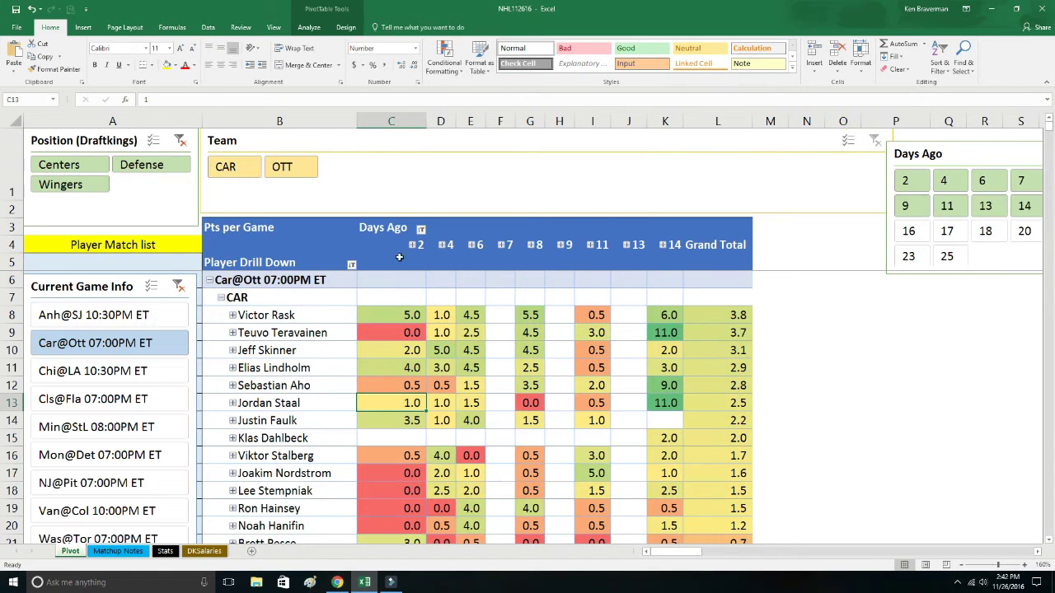
left_click(136, 371)
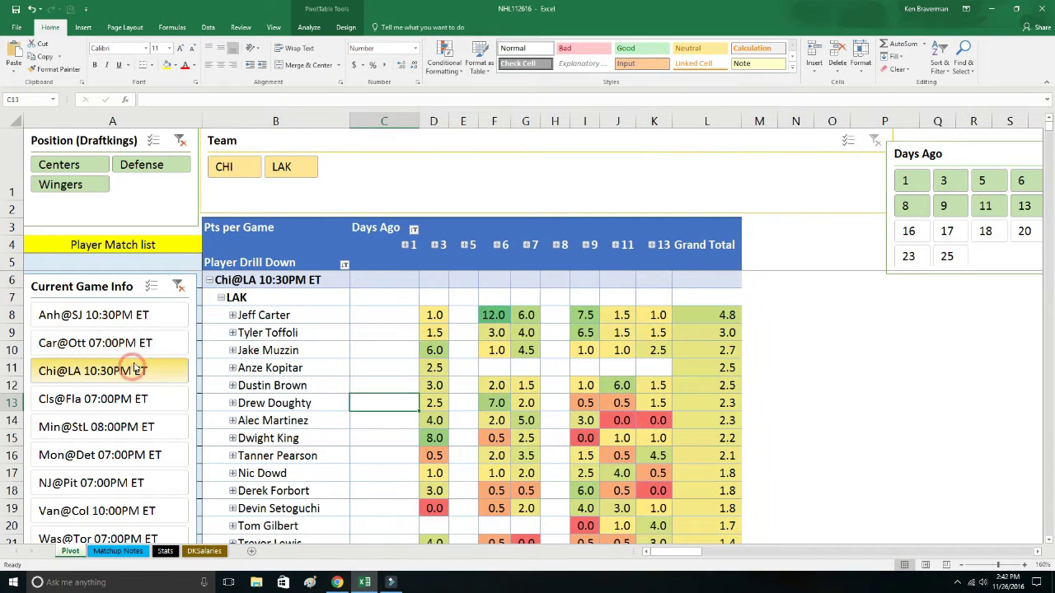
left_click(224, 166)
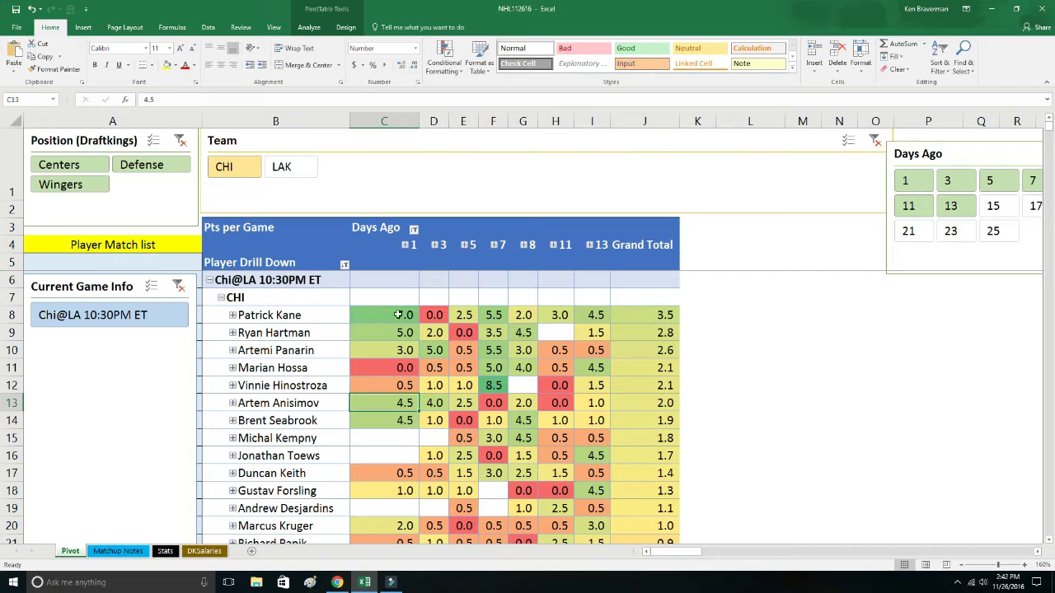
left_click(398, 332)
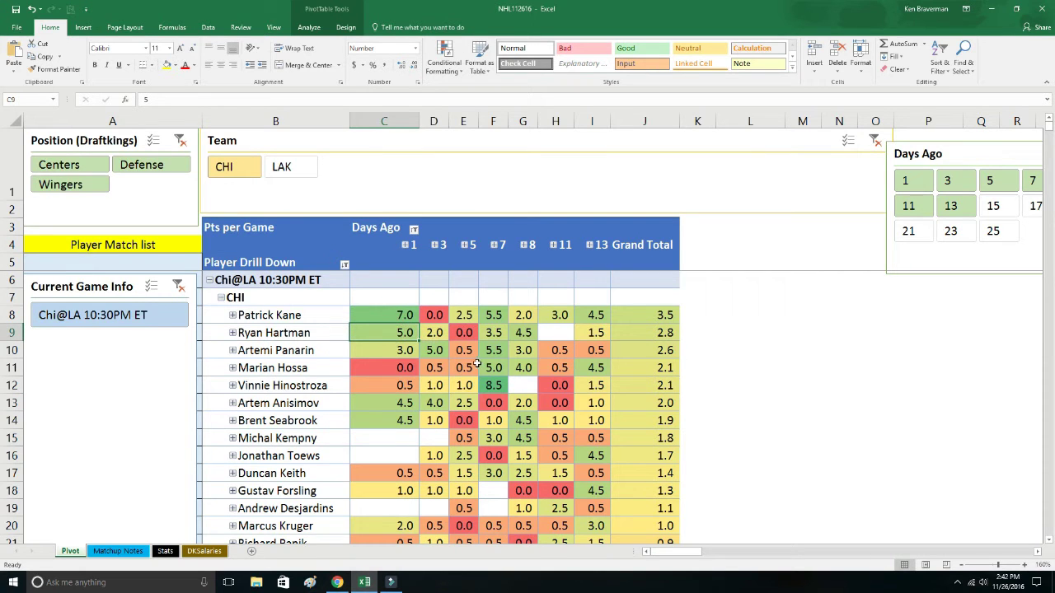
left_click(233, 332)
key("Down")
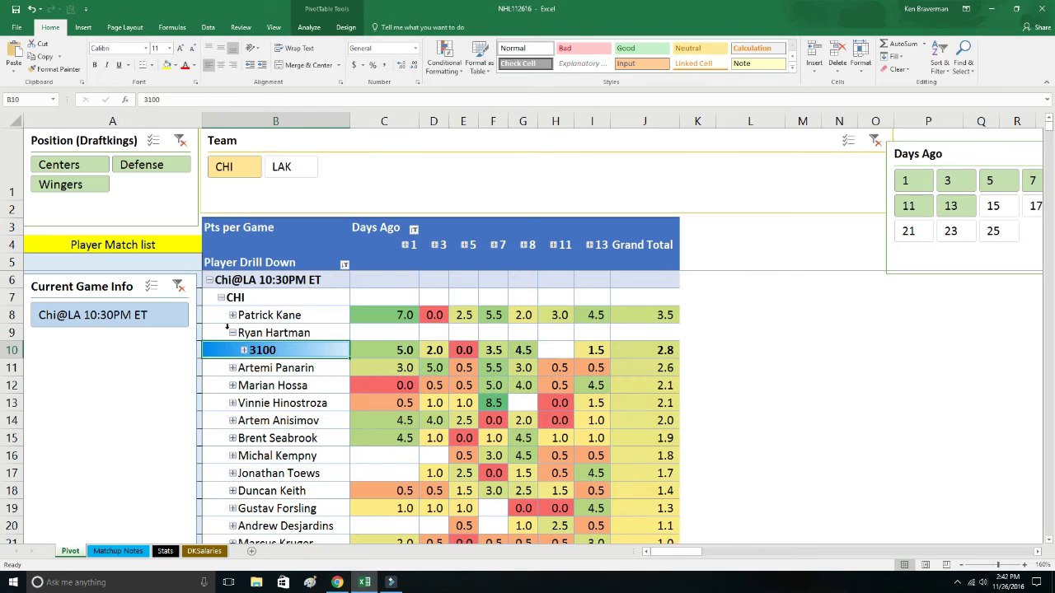
left_click(232, 333)
Examine the recent game points of CHI players Artemi Panarin, Vinnie Hinostroza, Artem Anisimov and Brent Seabrook
left_click_drag(402, 349, 433, 350)
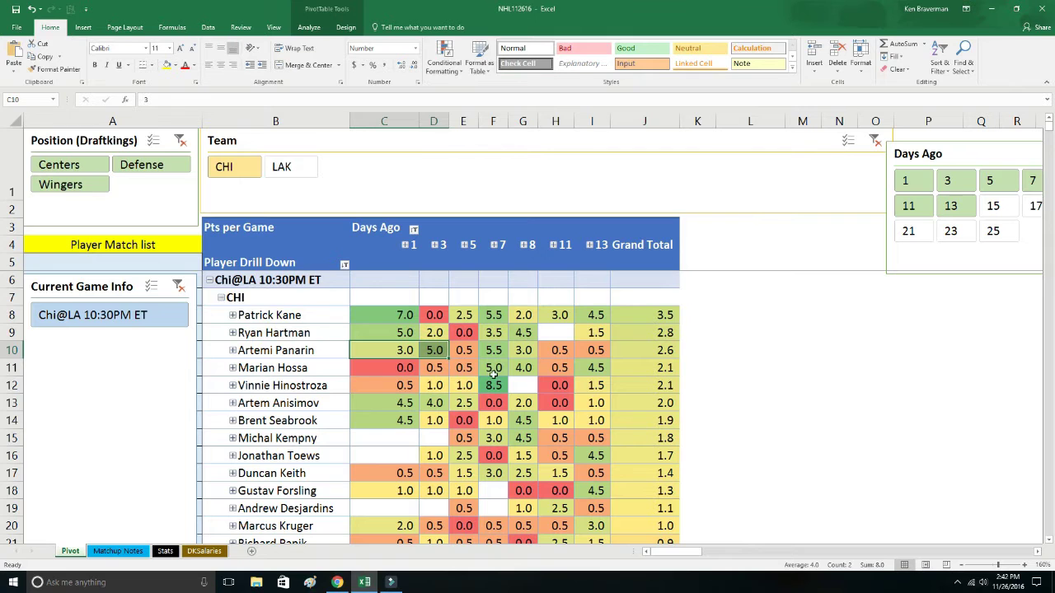
left_click(293, 385)
left_click_drag(407, 403, 434, 403)
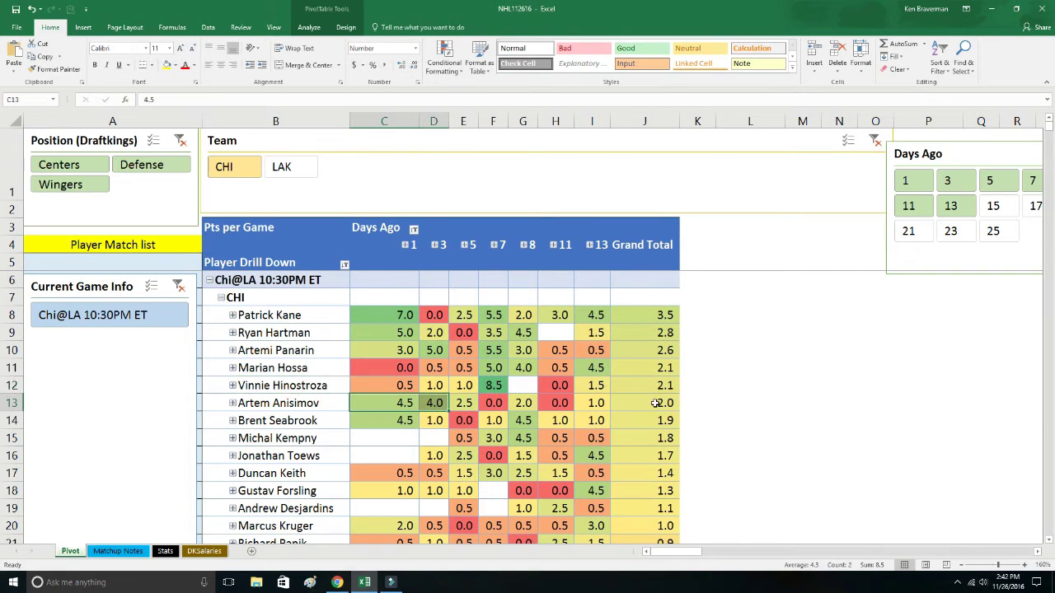
scroll(654, 404, "up", 1)
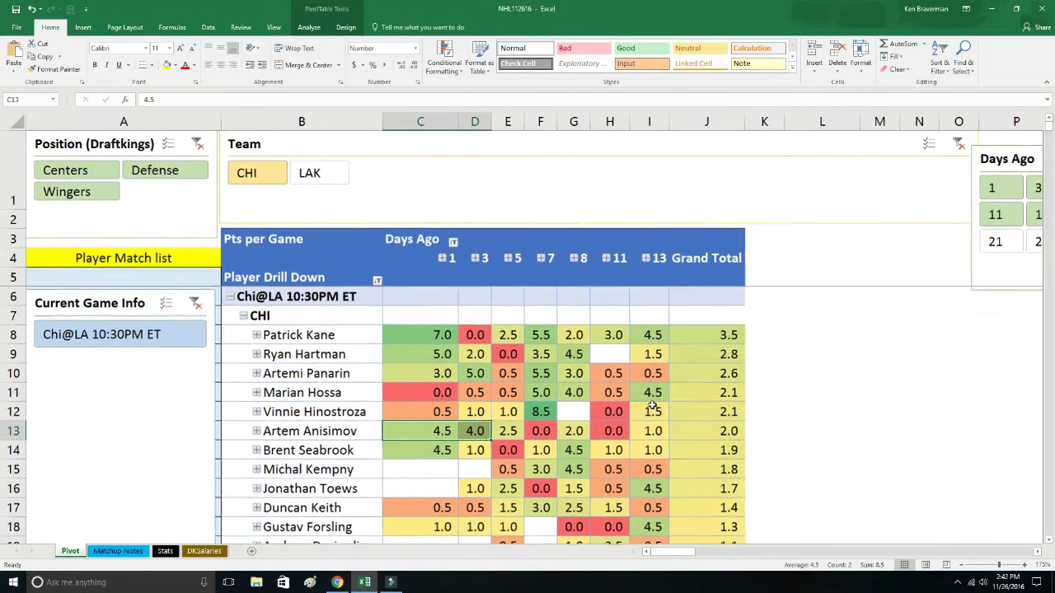
left_click(445, 456)
Switch the team filter to LAK and examine the recent points of Jeff Carter, Tyler Toffoli and Jake Muzzin
left_click(313, 173)
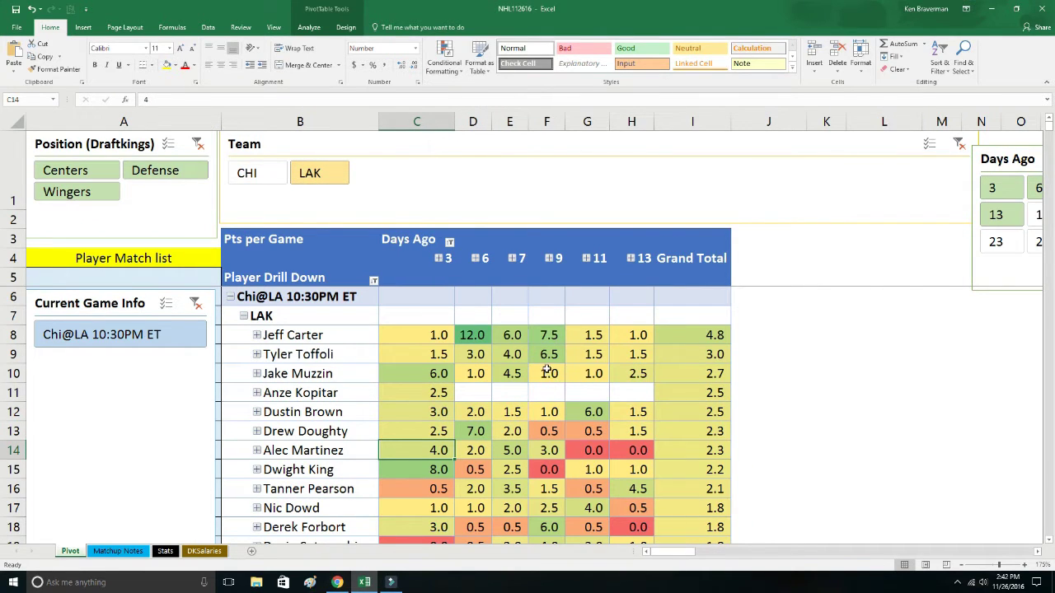
left_click_drag(430, 335, 544, 337)
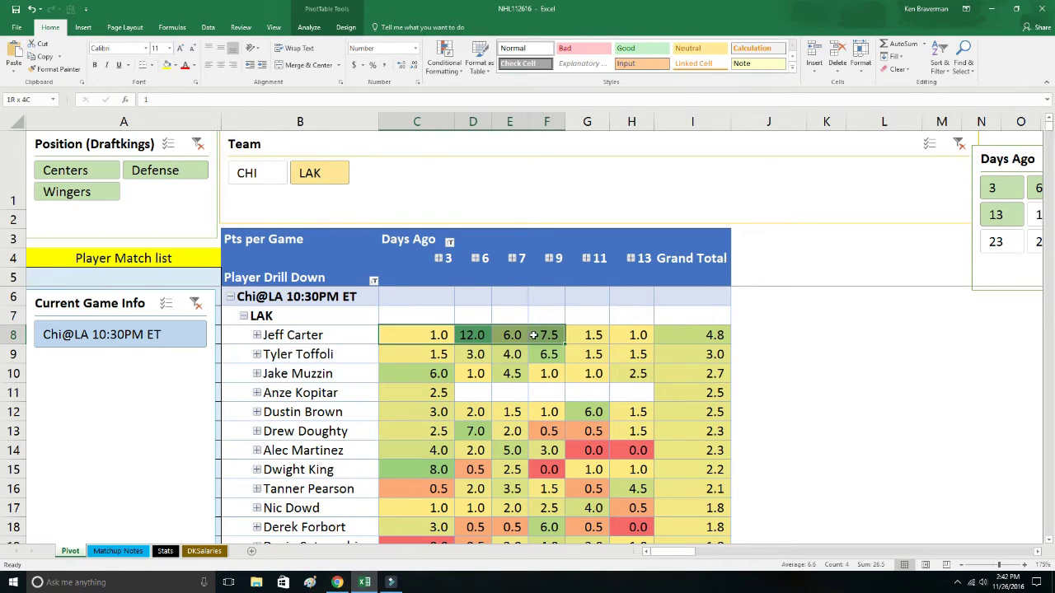
left_click_drag(441, 360, 517, 359)
left_click(437, 374)
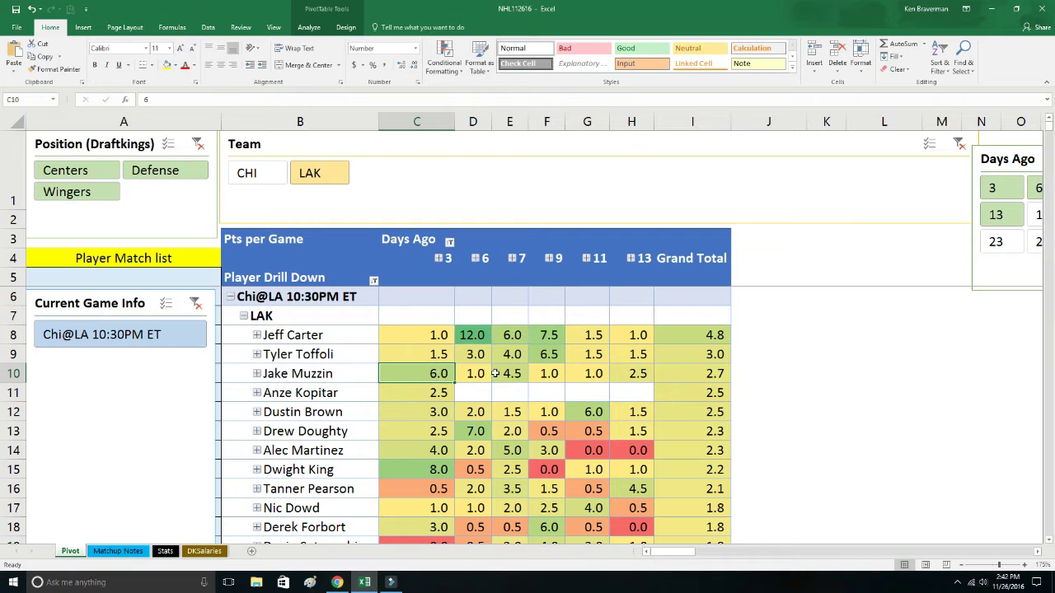
Examine the recent game points of LAK players Anze Kopitar and Drew Doughty
left_click(430, 397)
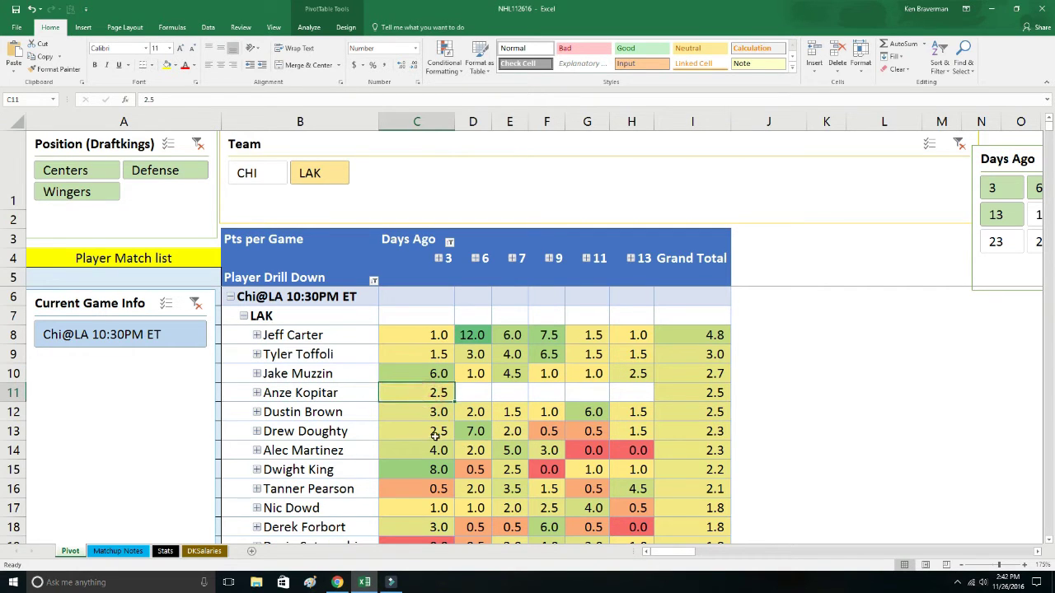
left_click_drag(431, 438, 506, 430)
Clear the team filter and filter the pivot to CBJ in the Cls@Fla 07:00PM ET game
left_click(958, 143)
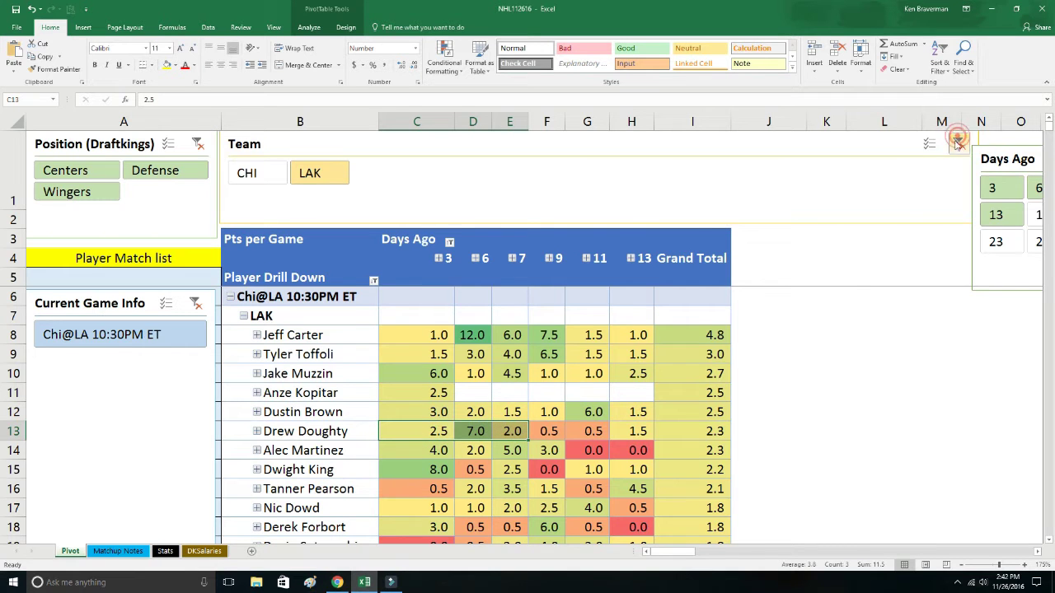
left_click(165, 425)
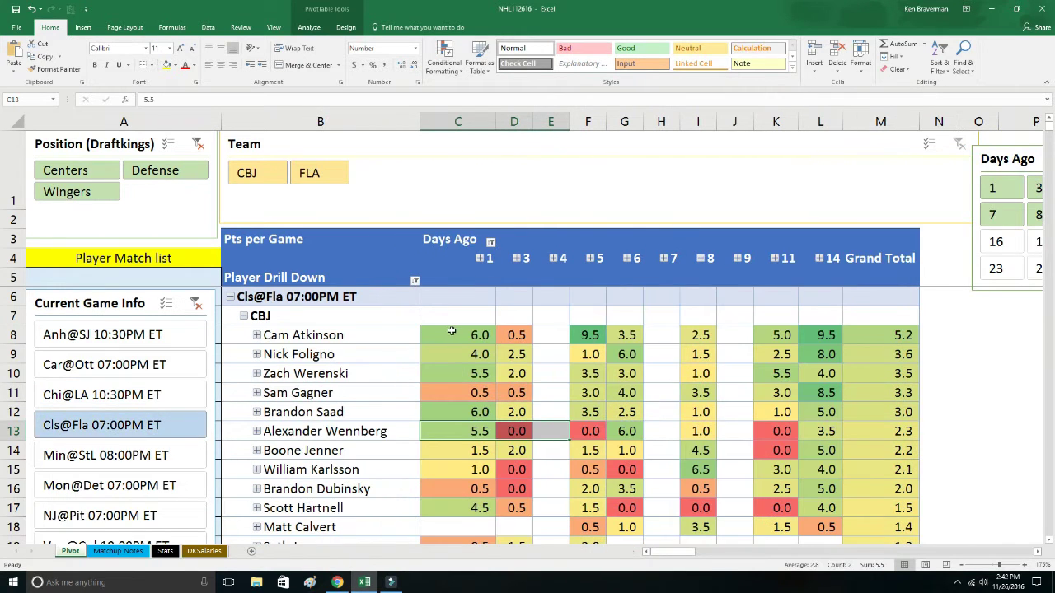
left_click(247, 174)
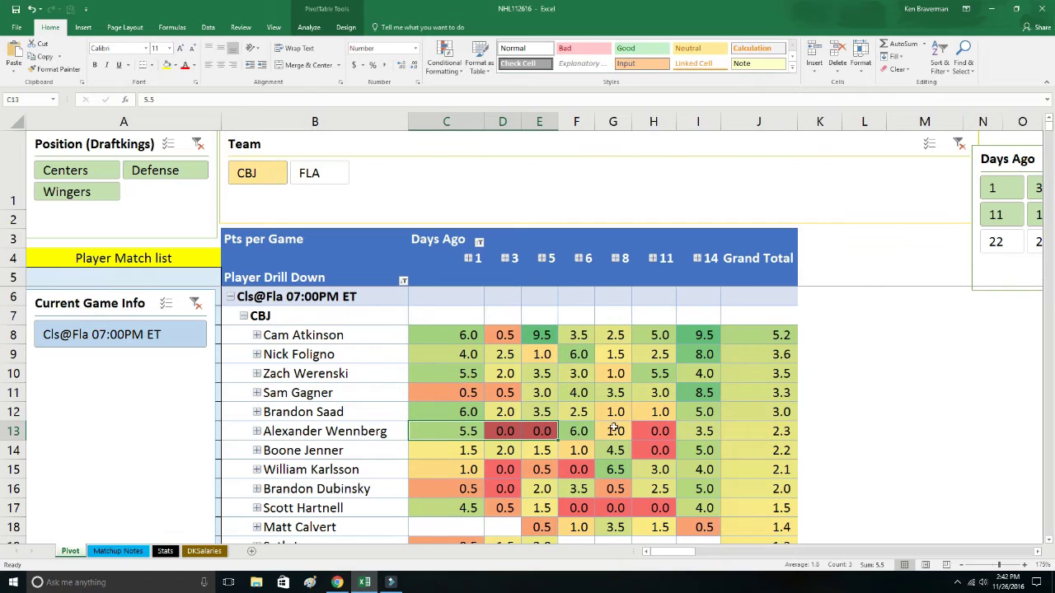
Examine the recent points of CBJ players Cam Atkinson, Nick Foligno, Zach Werenski, Brandon Saad, Alexander Wennberg and Scott Hartnell
left_click(363, 336)
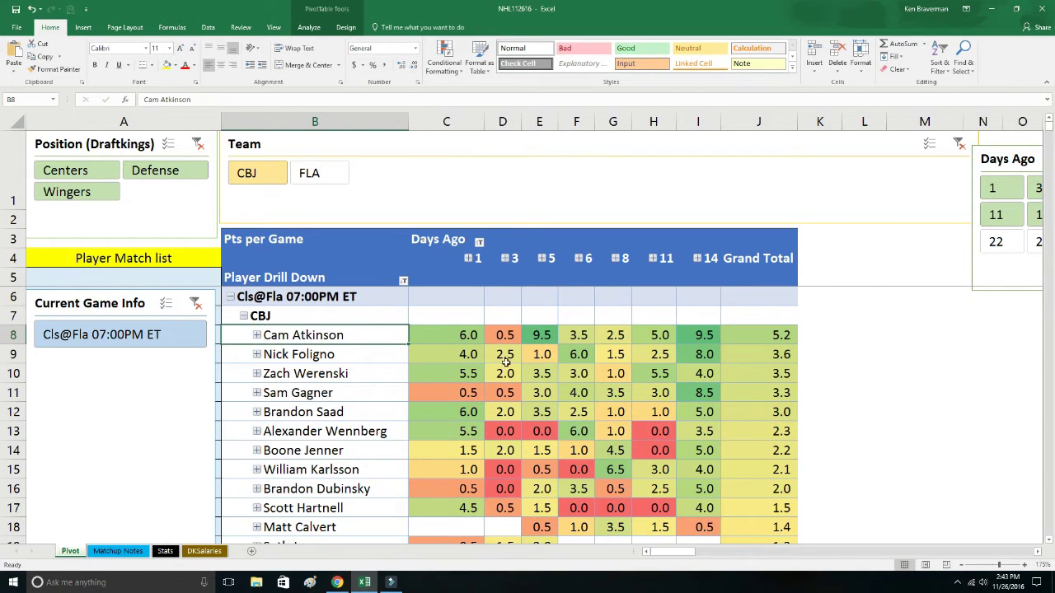
left_click(454, 352)
key("shift+Right")
left_click(447, 372)
key("shift+Right")
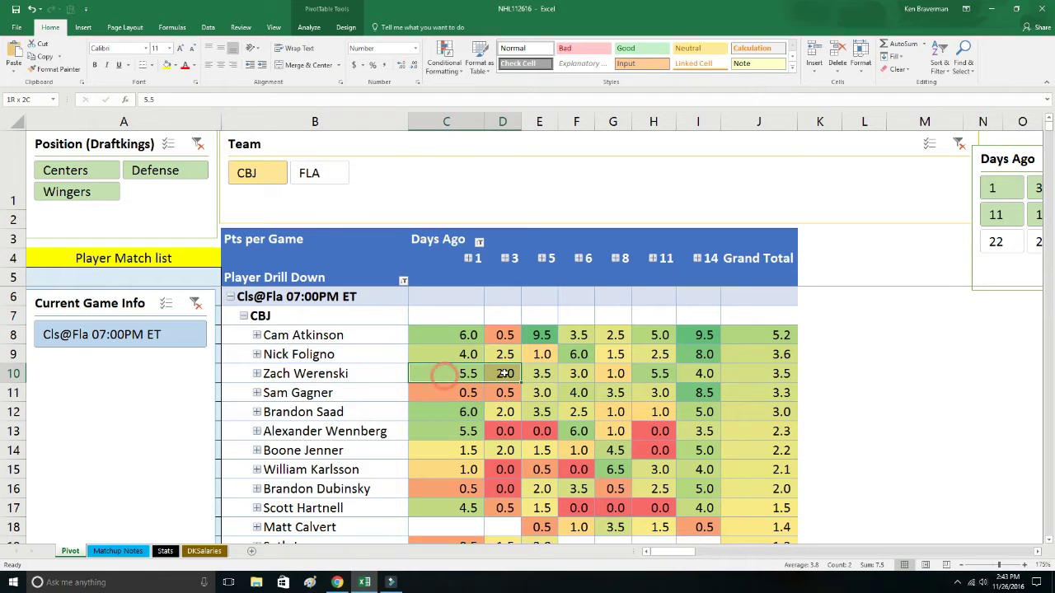
left_click(465, 412)
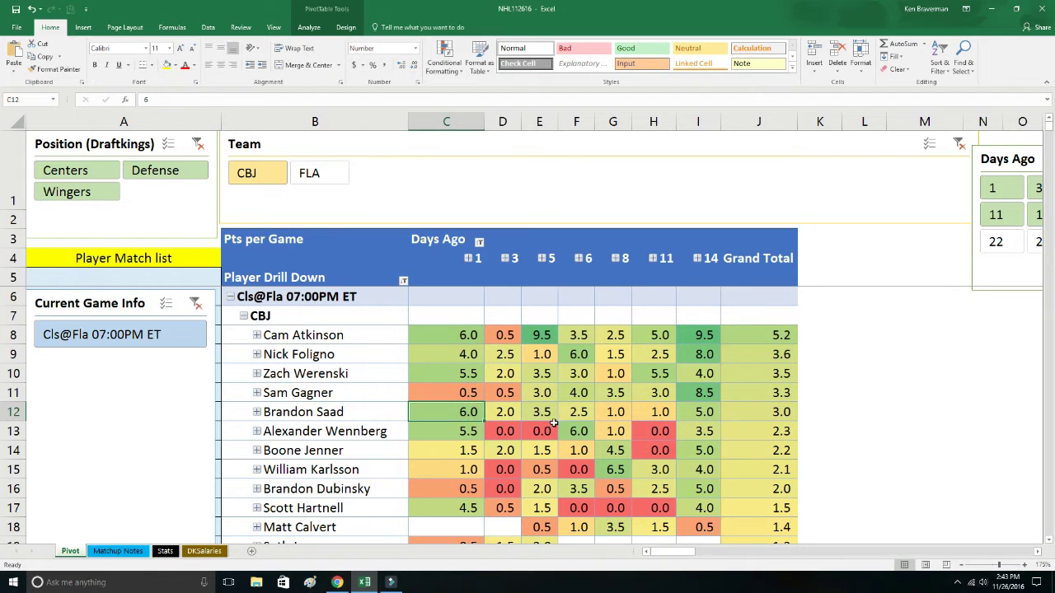
left_click(465, 431)
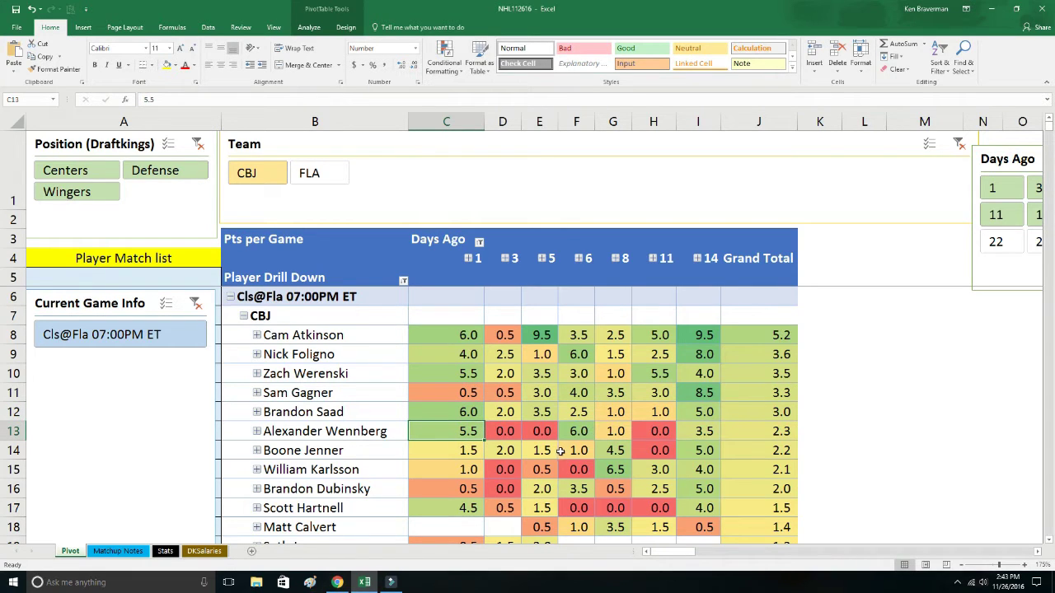
left_click(476, 506)
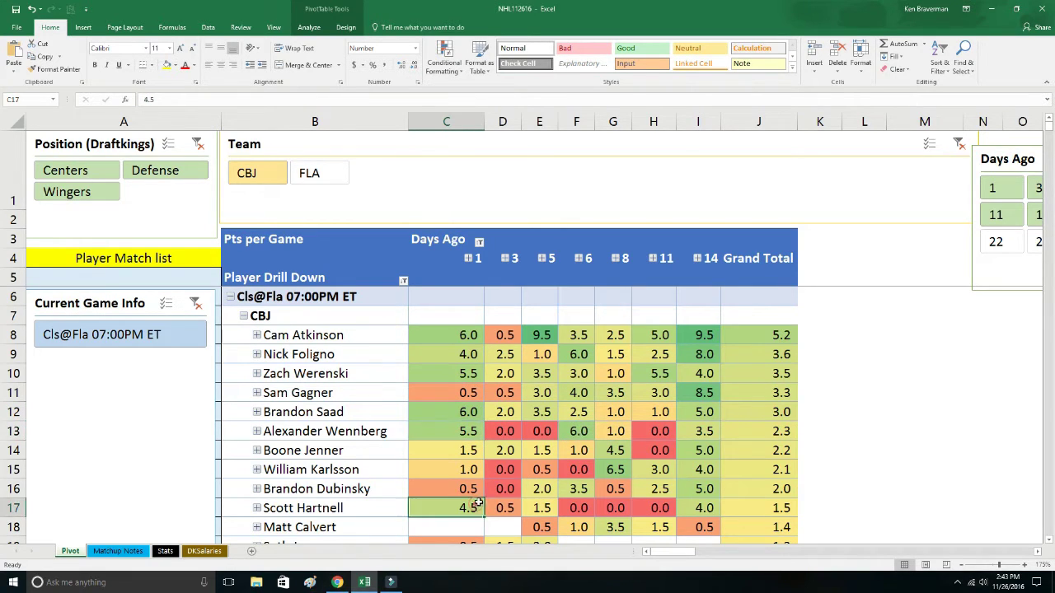
Switch the team filter to FLA and examine the recent points of Aaron Ekblad, Jaromir Jagr, Jonathan Marchessault and Aleksander Barkov
left_click(315, 174)
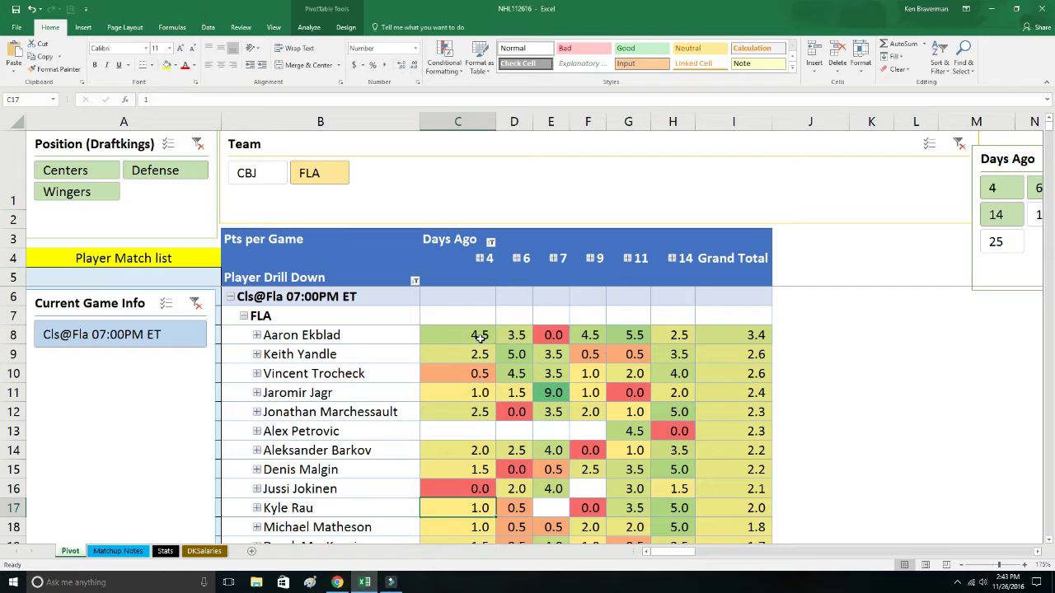
left_click_drag(480, 337, 513, 336)
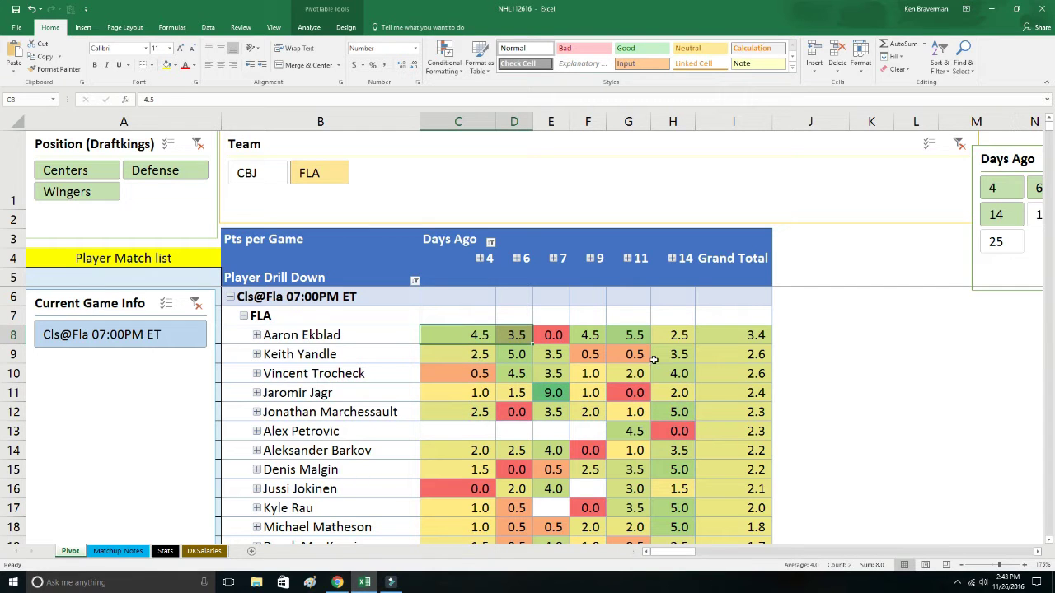
left_click(548, 393)
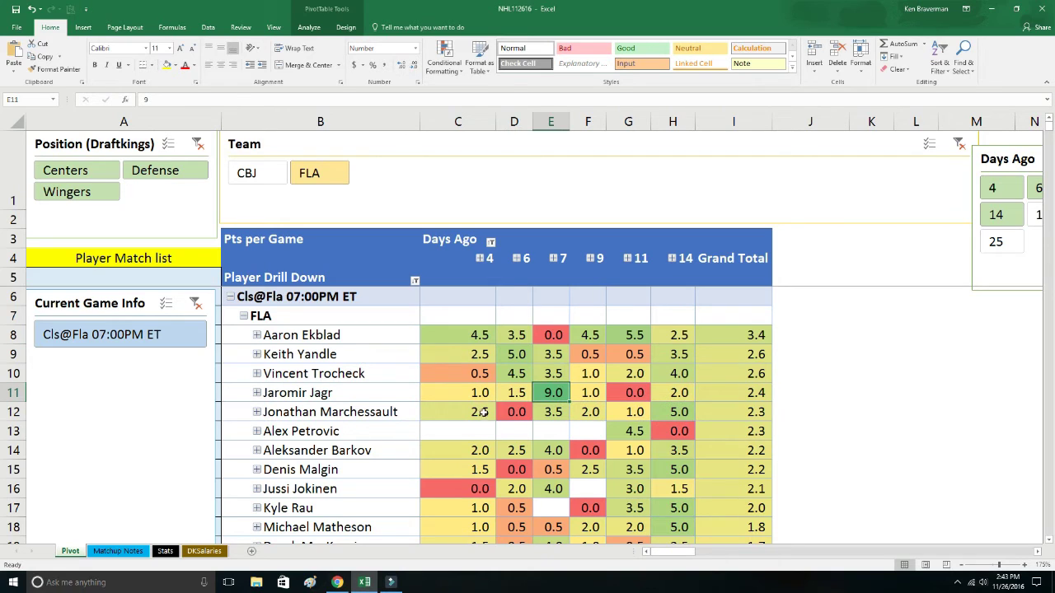
left_click_drag(483, 417, 515, 412)
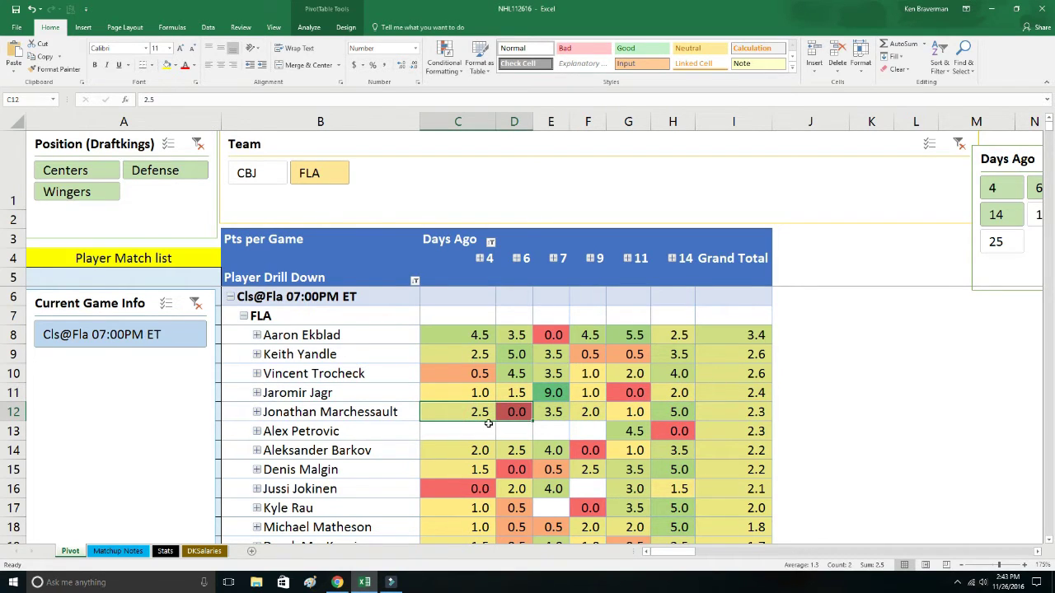
left_click_drag(463, 450, 551, 452)
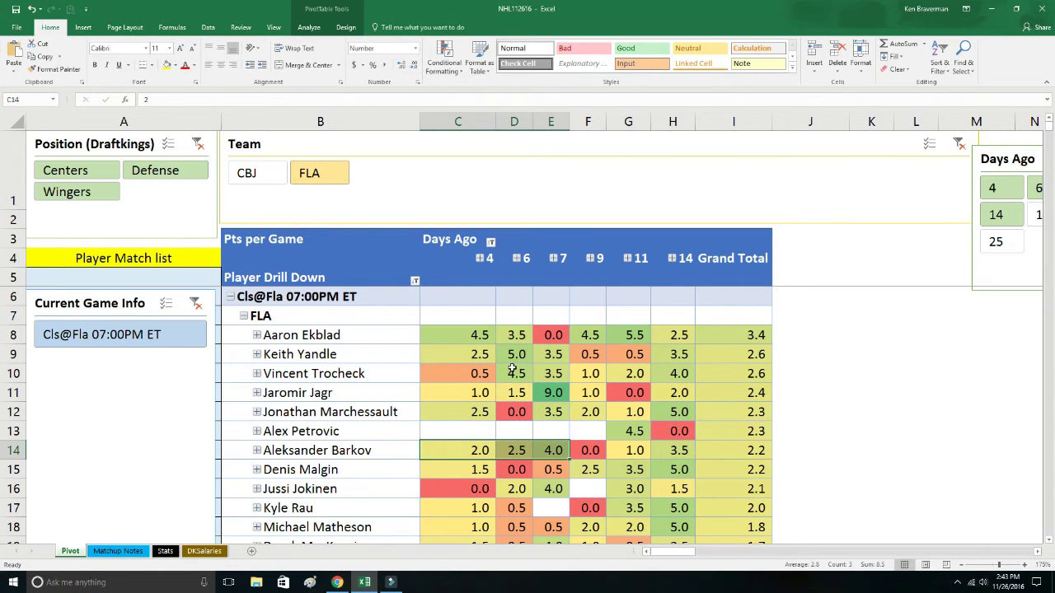
Clear the team filter and filter the pivot to MIN in the Min@StL 08:00PM ET game
left_click(959, 144)
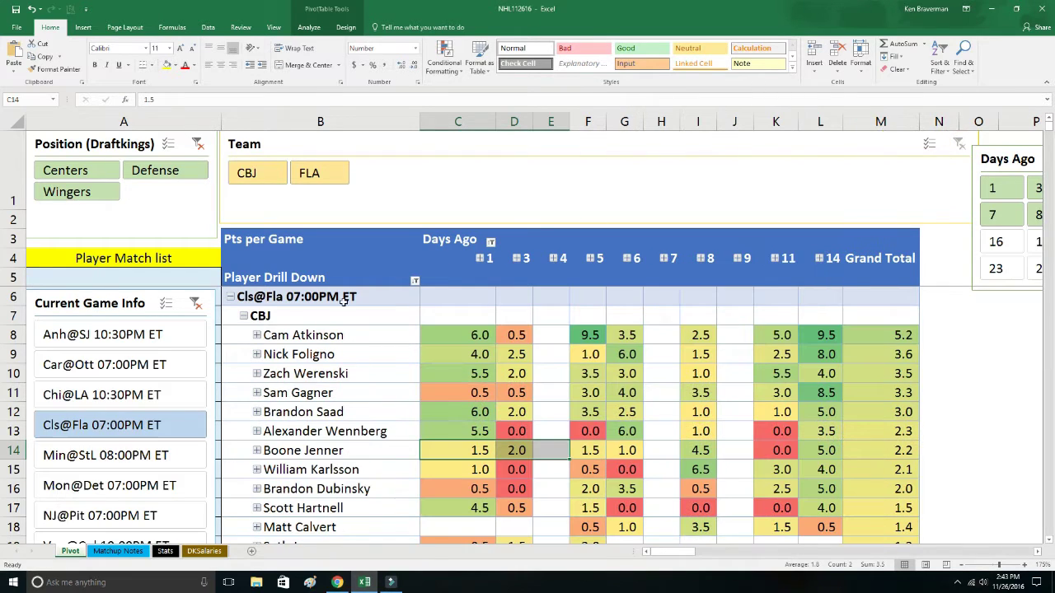
left_click(152, 449)
left_click(249, 173)
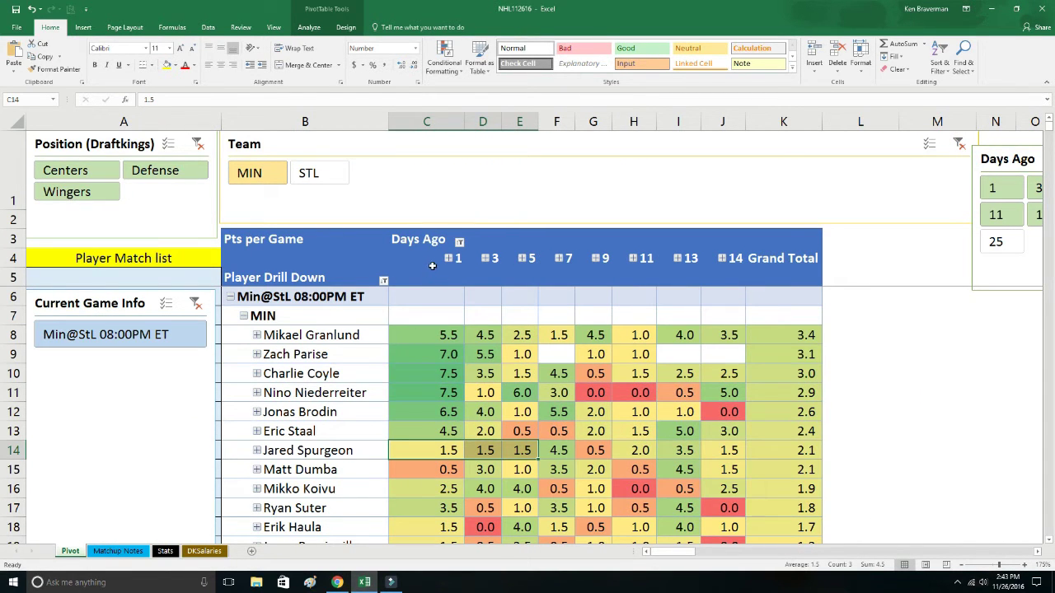
Expand the entire Days Ago field so that every game column shows its opponent
right_click(433, 251)
mouse_move(482, 343)
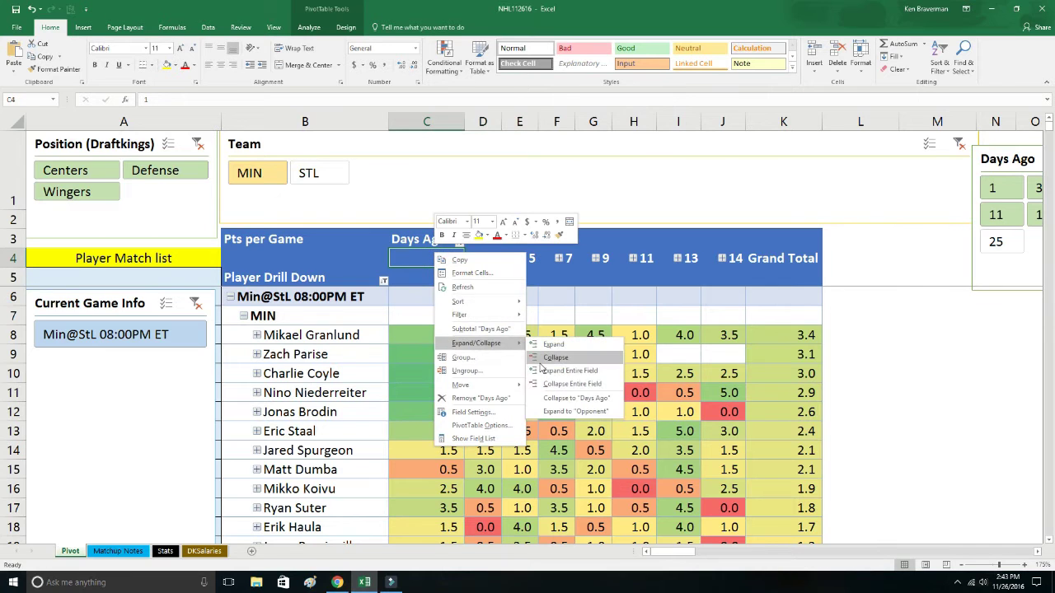
left_click(546, 371)
Examine the MIN players' points against PIT and WPG, including Zach Parise, Charlie Coyle, Nino Niederreiter and Eric Staal
left_click_drag(425, 281, 412, 432)
left_click_drag(492, 343, 486, 373)
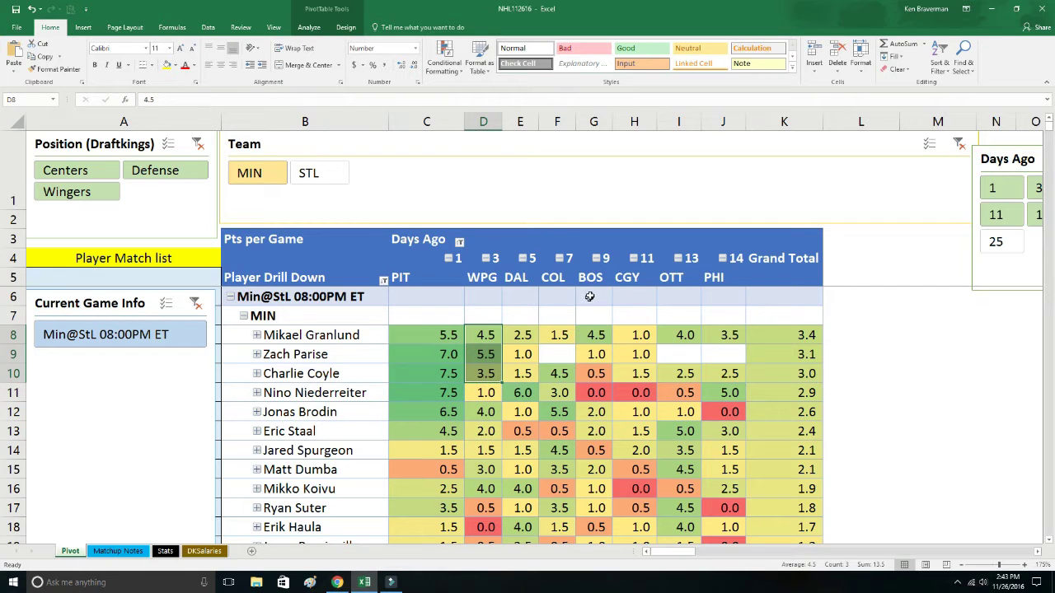
mouse_move(626, 355)
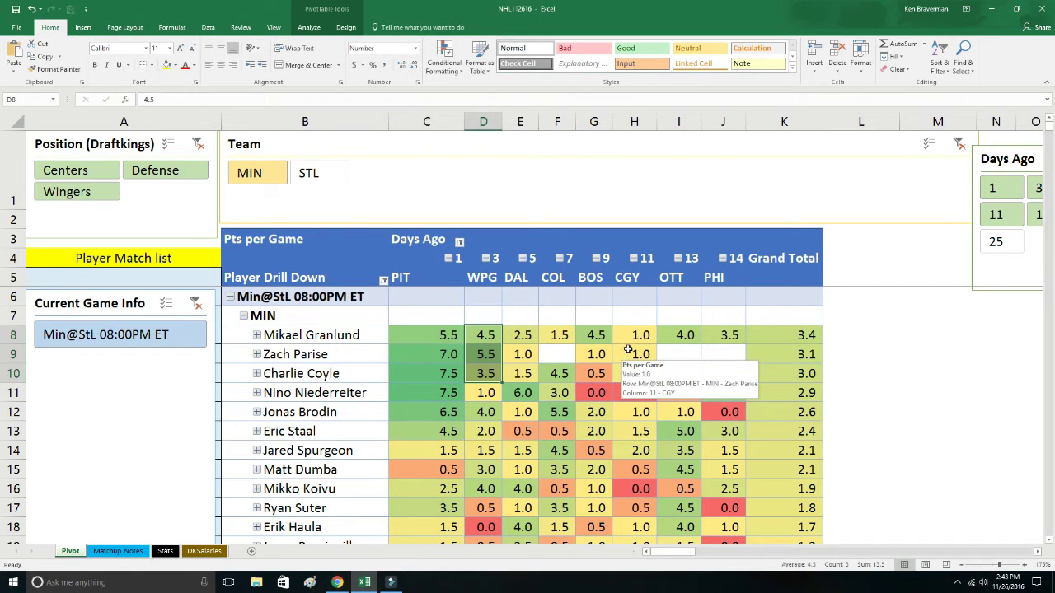
left_click(486, 355)
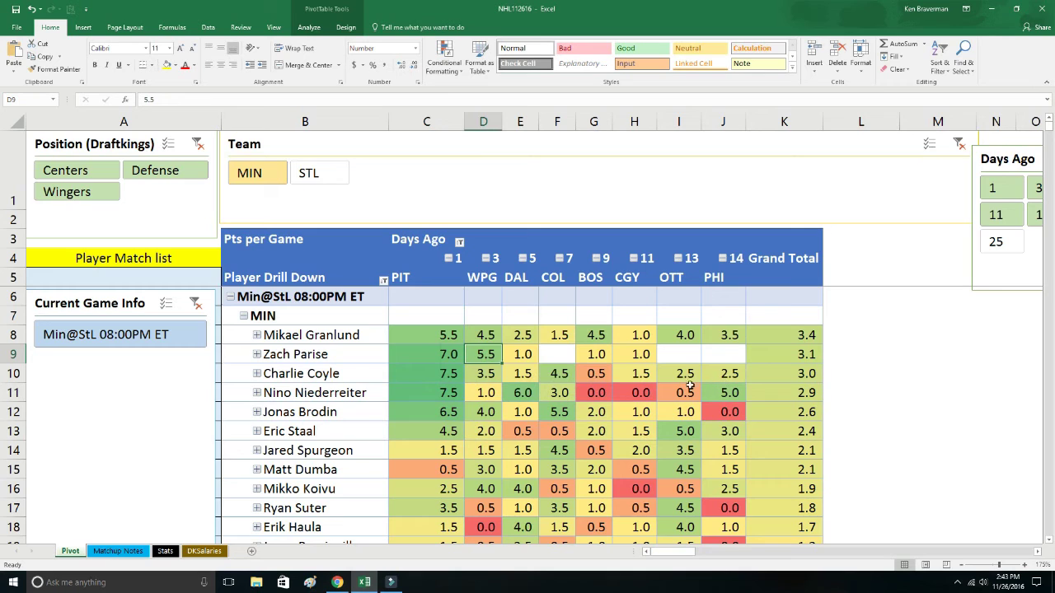
left_click(427, 376)
left_click(457, 392)
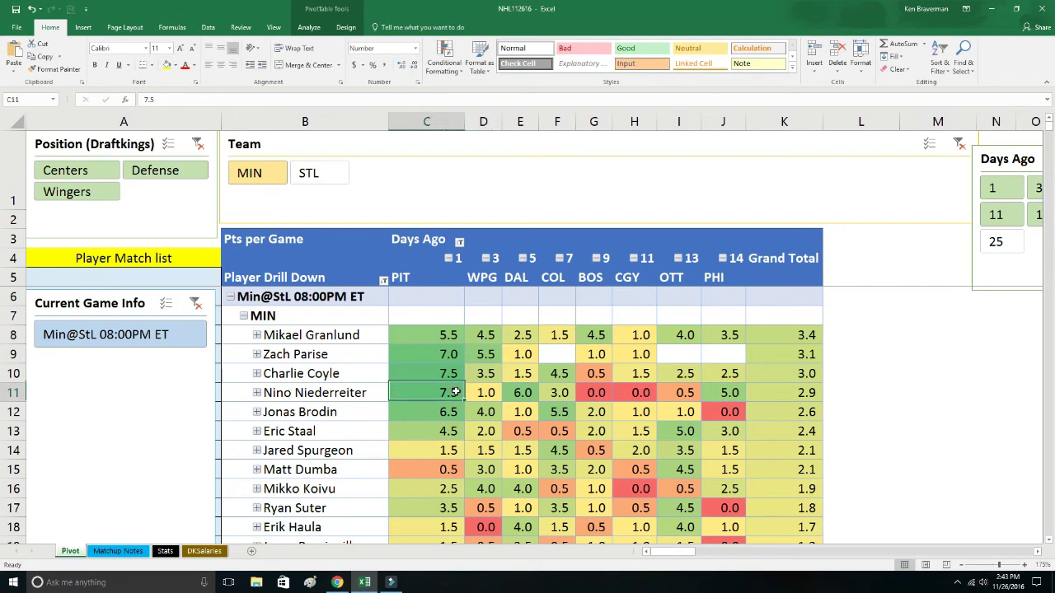
left_click(452, 426)
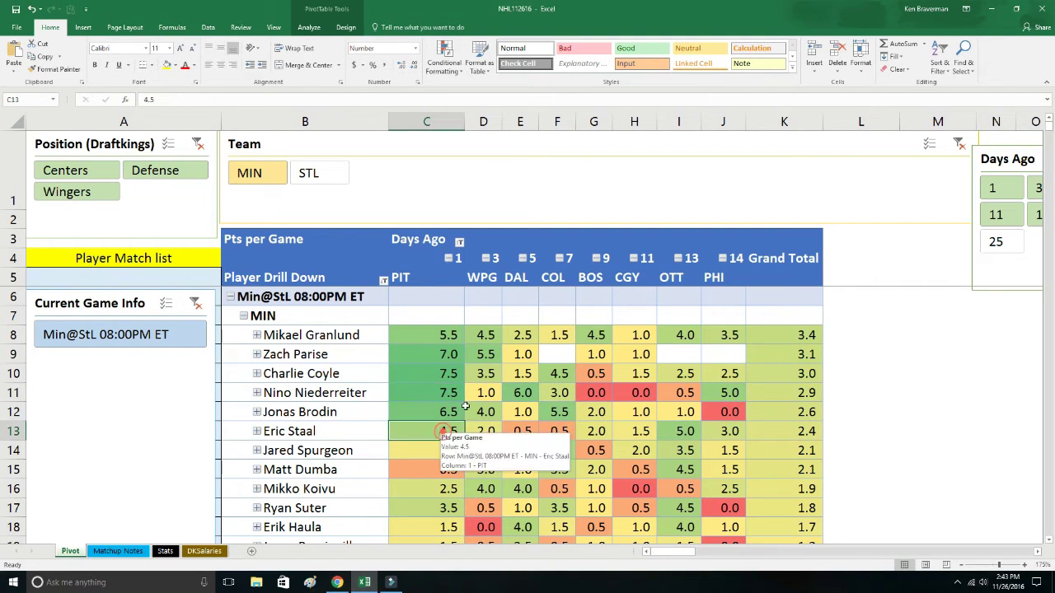
Switch the team filter to STL and examine the points of Vladimir Tarasenko, David Perron, Jaden Schwartz, Robby Fabbri and Alex Pietrangelo
left_click(331, 175)
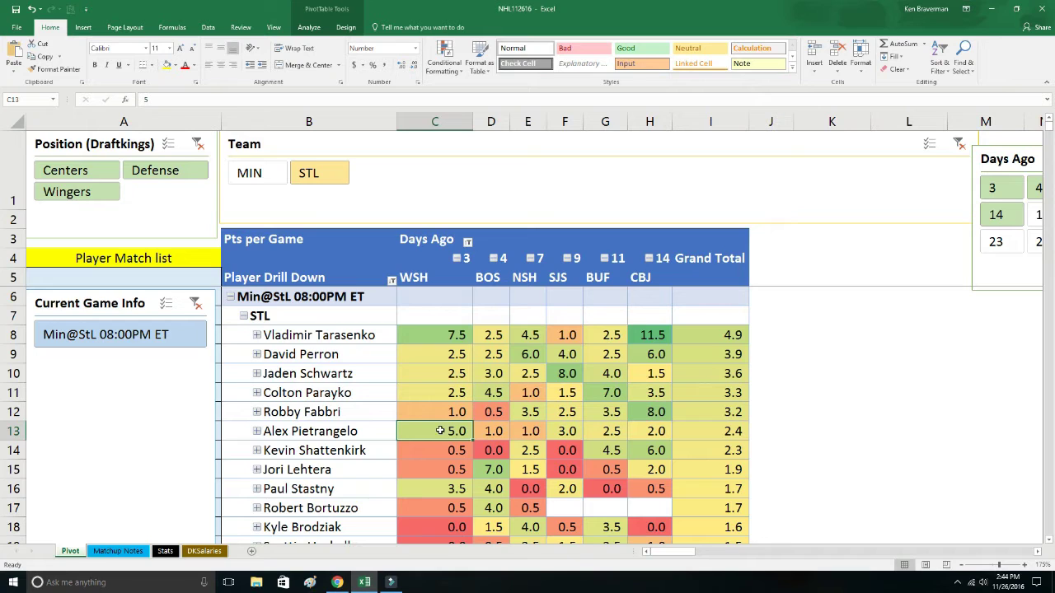
left_click(410, 336)
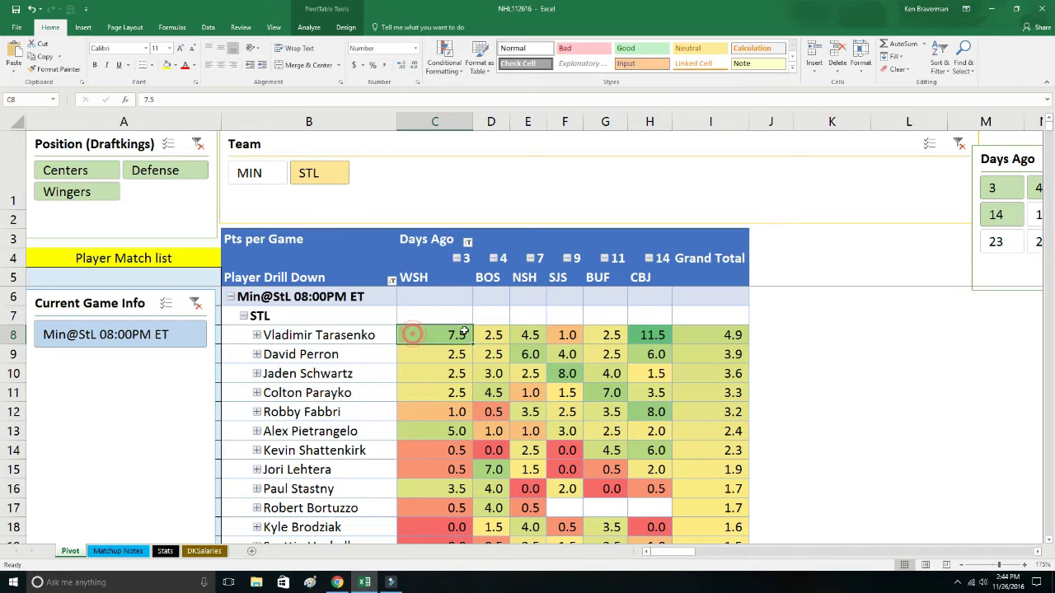
left_click(530, 355)
left_click(568, 375)
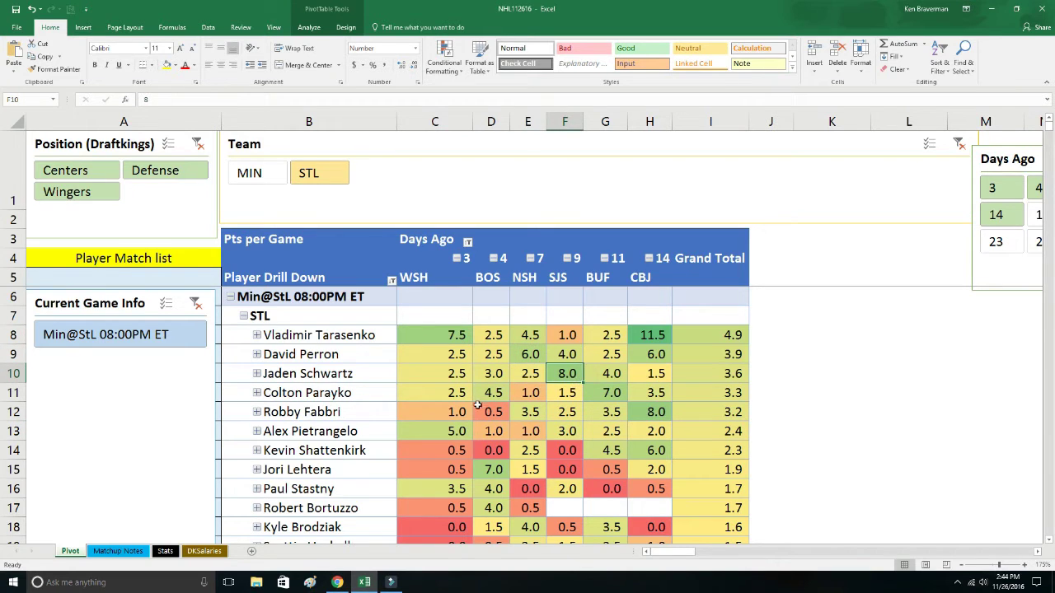
left_click(446, 416)
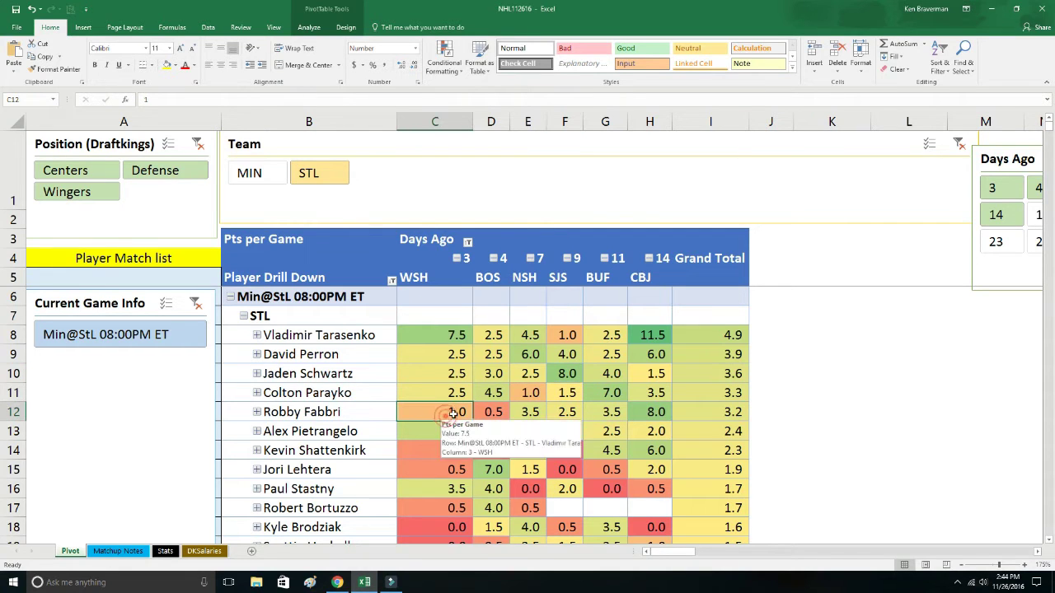
left_click(449, 430)
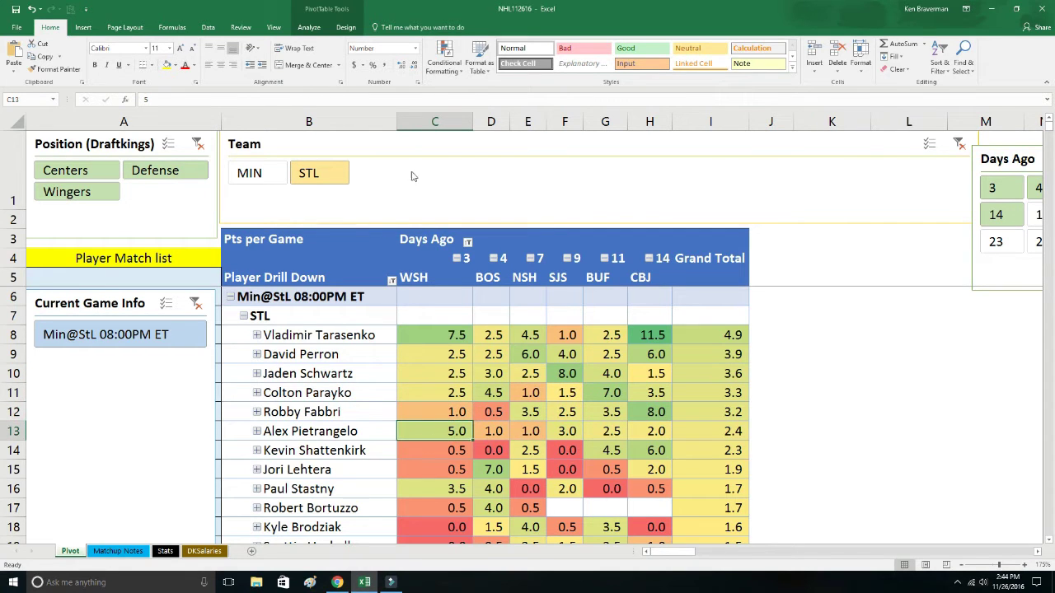
Clear the team filter and filter the pivot to DET in the Mon@Det 07:00PM ET game
left_click(959, 145)
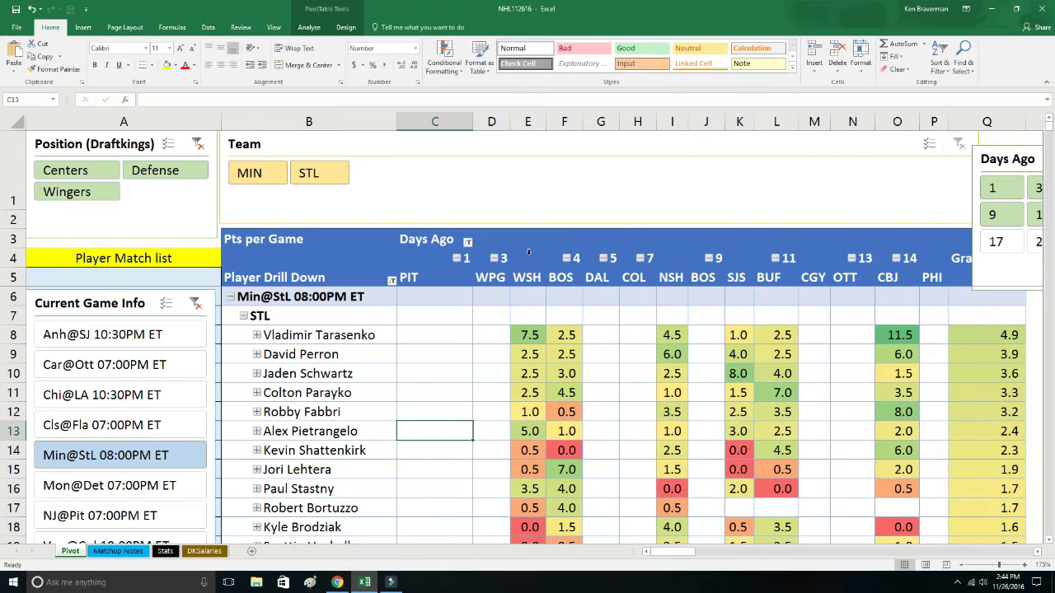
left_click(149, 485)
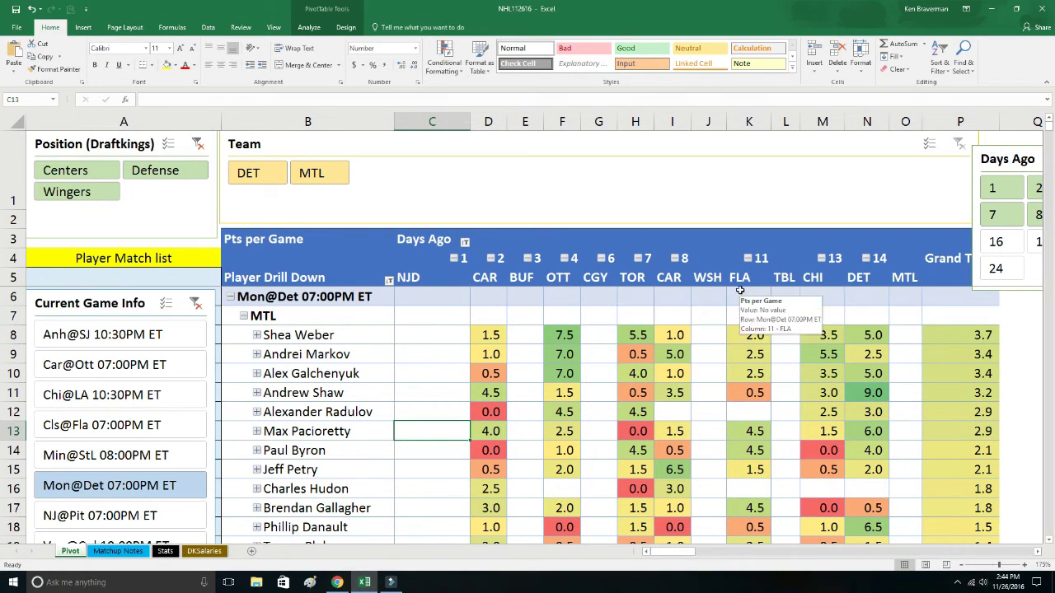
left_click(274, 180)
Examine the DET players' points against NJD, including Justin Abdelkader and Dylan Larkin, and expand and collapse Anthony Mantha's row
left_click_drag(429, 334, 435, 374)
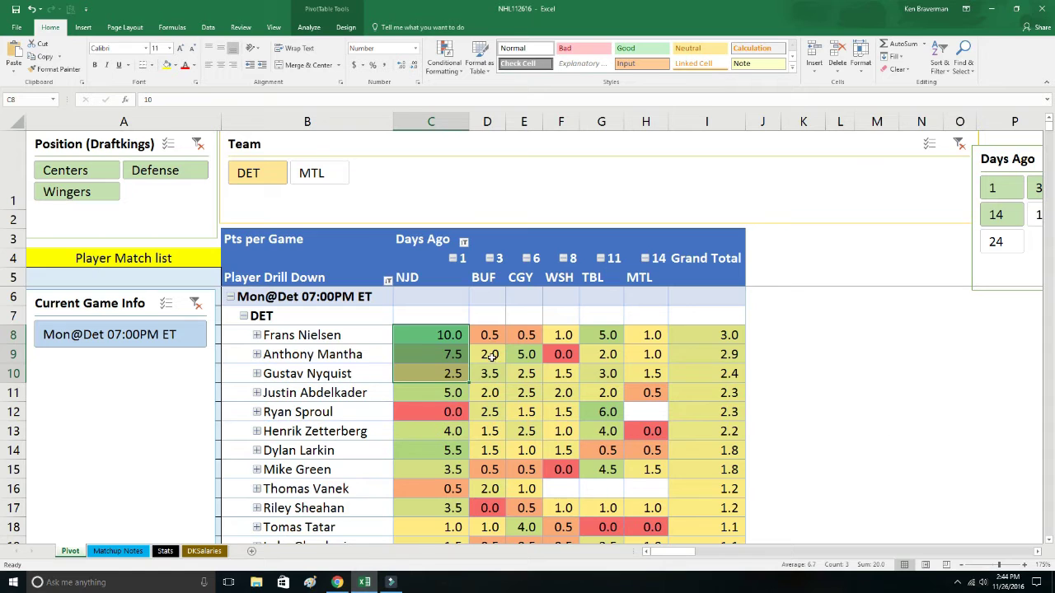
left_click(437, 354)
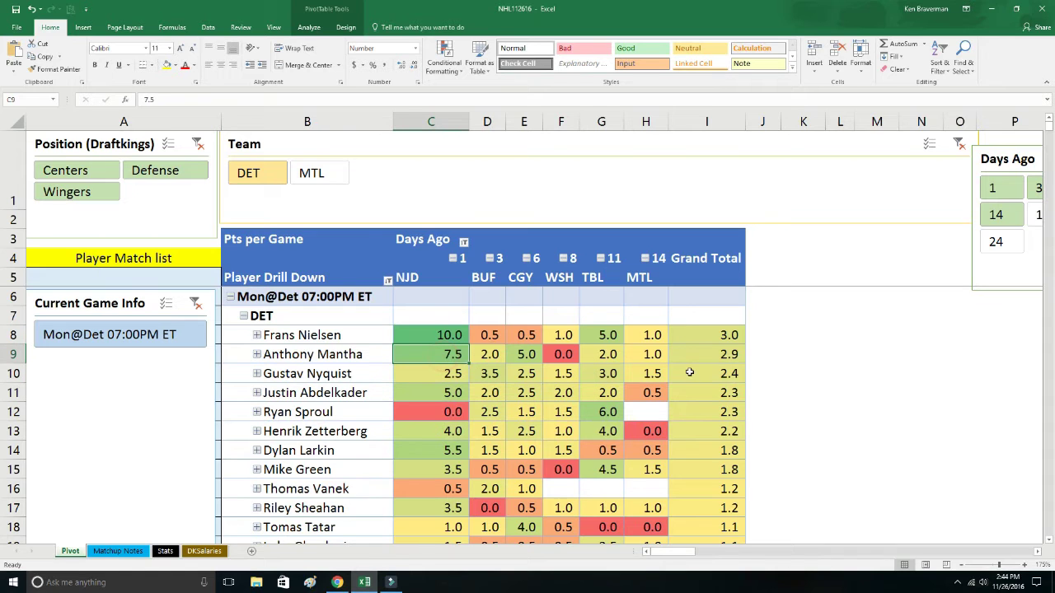
left_click(256, 354)
left_click(257, 354)
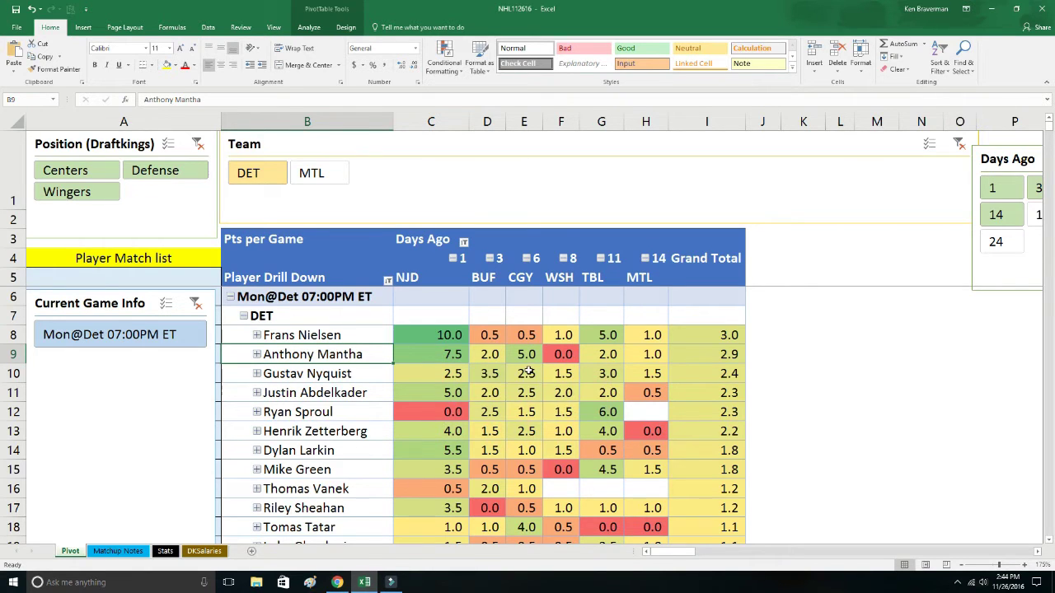
left_click(447, 398)
left_click(452, 448)
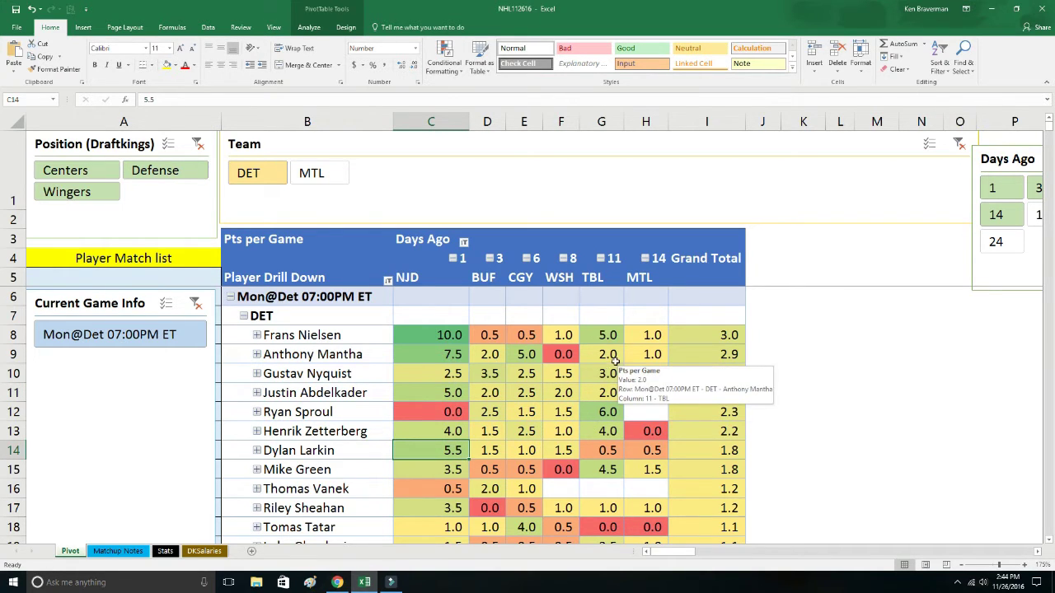
Switch the team filter to MTL and examine Andrei Markov's points against OTT and CAR
left_click(331, 174)
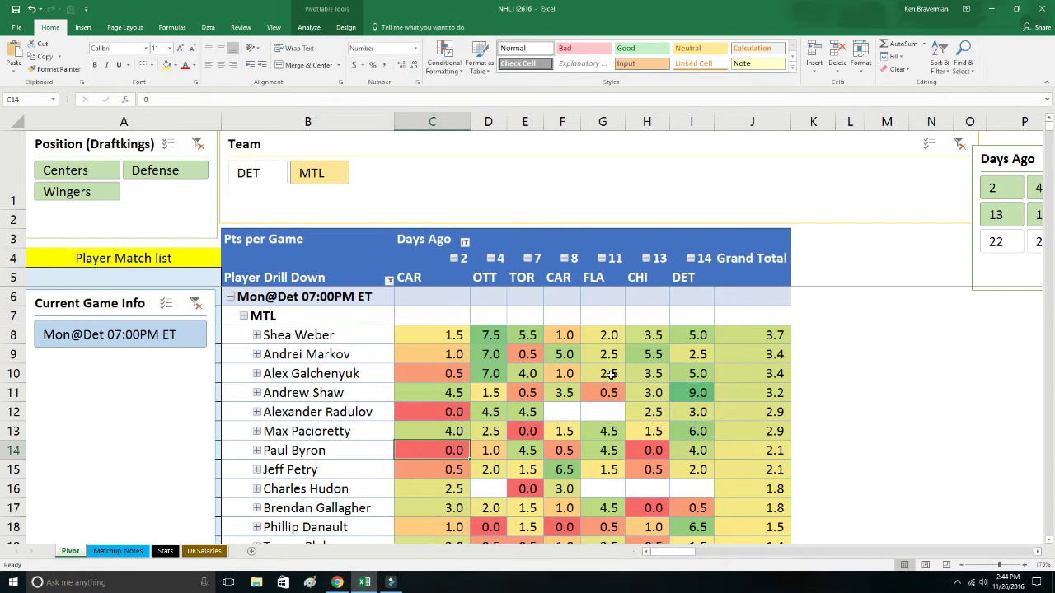
left_click(498, 356)
left_click(561, 357)
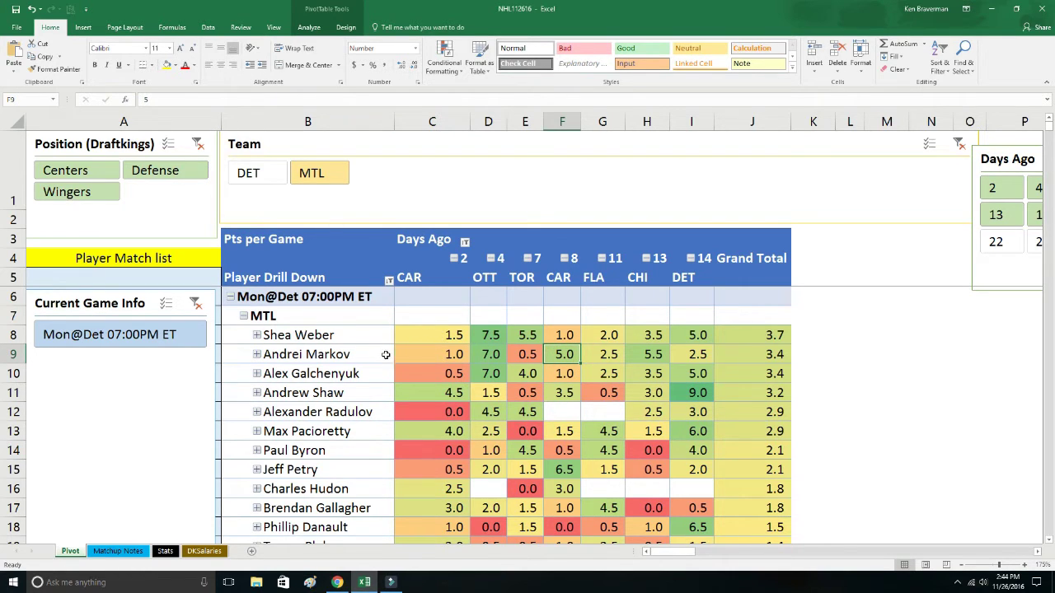
Examine the MTL players' points, including Alex Galchenyuk against OTT, Andrew Shaw against CAR, and Max Pacioretty and Shea Weber against DET
left_click(450, 359)
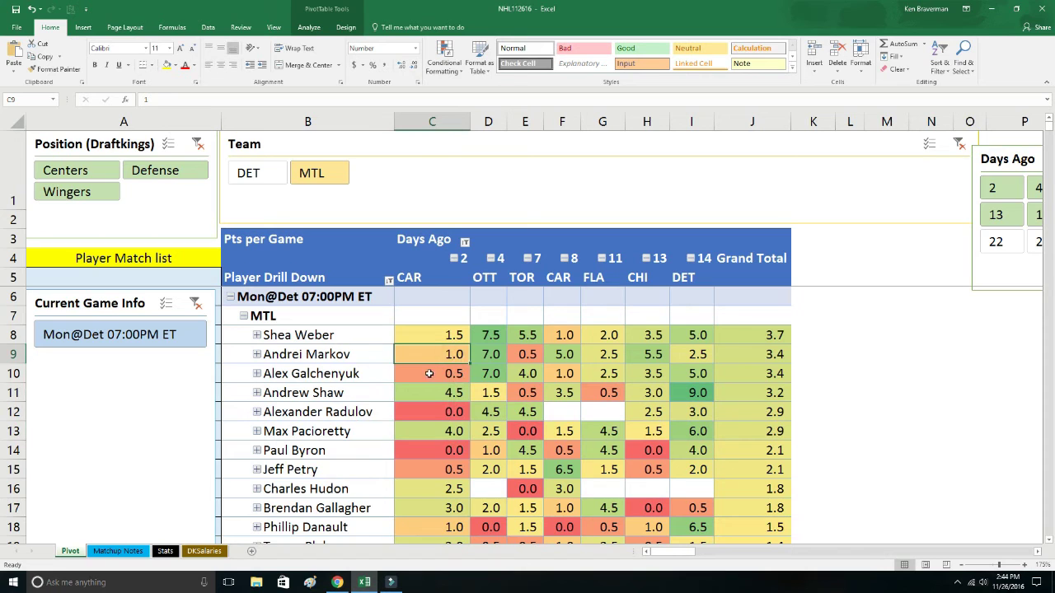
left_click(490, 372)
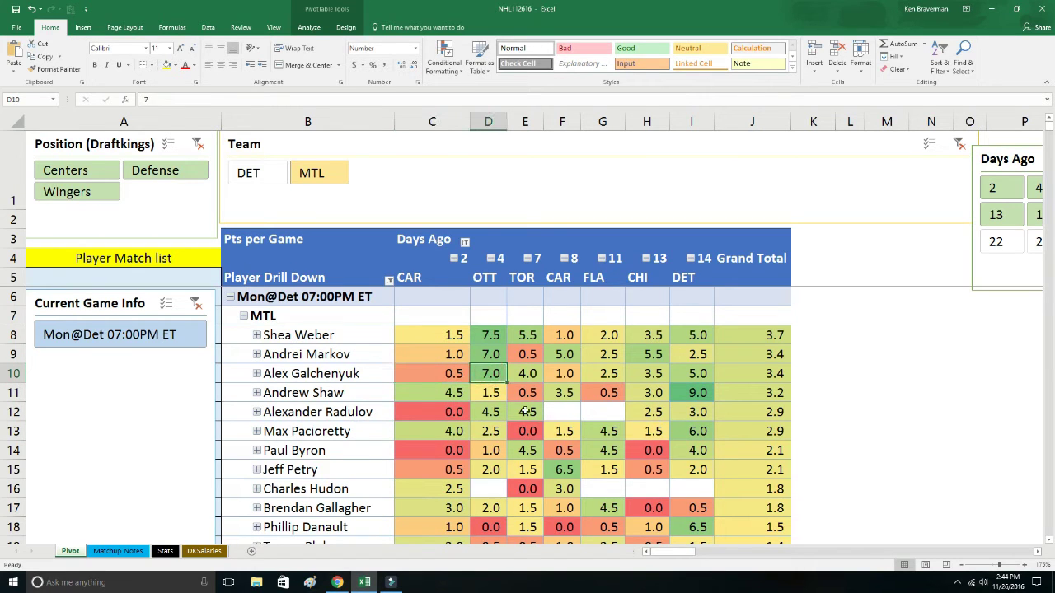
left_click(433, 391)
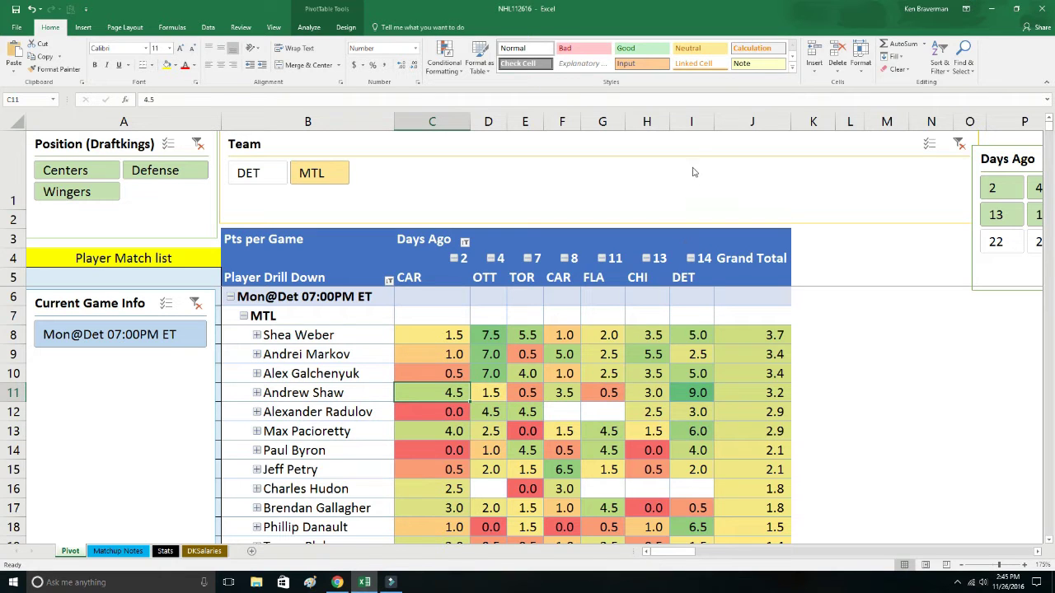
left_click(692, 122)
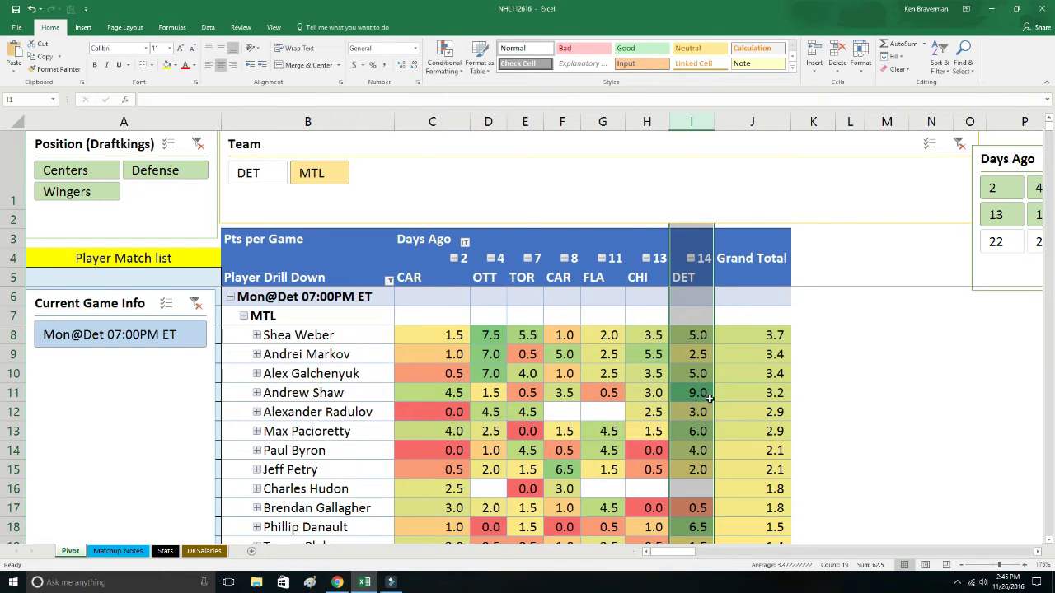
left_click(707, 396)
left_click(698, 426)
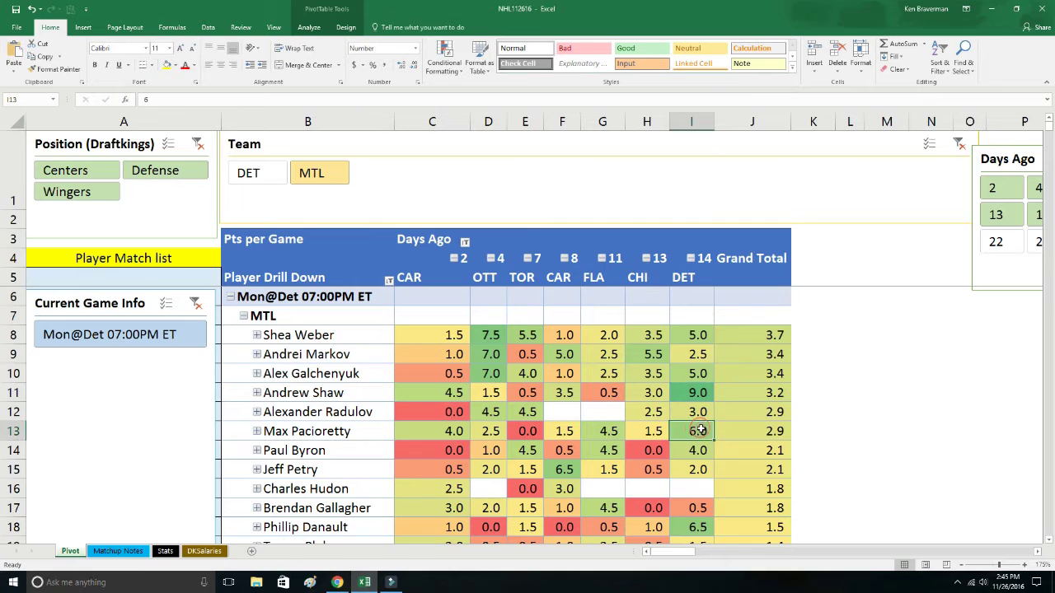
left_click(698, 337)
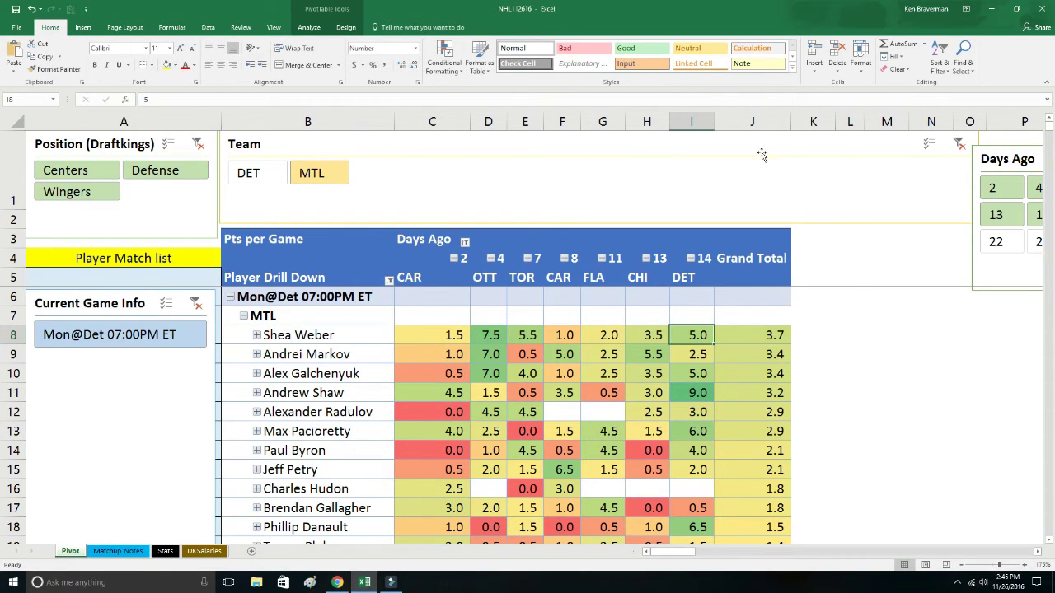
Clear the team filter and filter the pivot to NJD in the NJ@Pit 07:00PM ET game
left_click(958, 144)
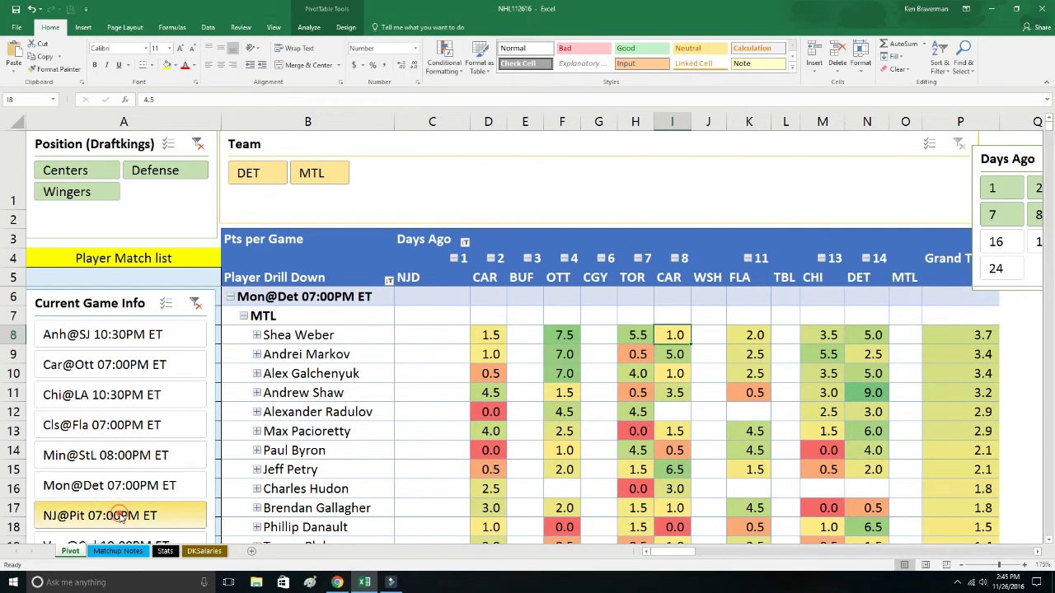
left_click(120, 516)
left_click(260, 174)
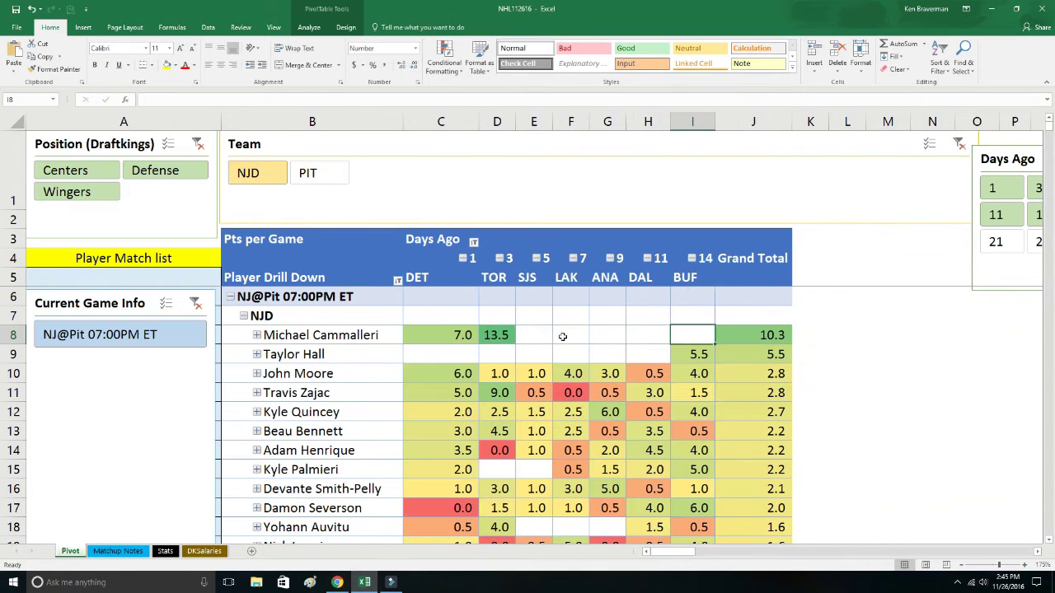
Examine the NJD players' recent points, including Michael Cammalleri against DET and TOR, Travis Zajac, and John Moore against DET
left_click_drag(476, 337, 494, 336)
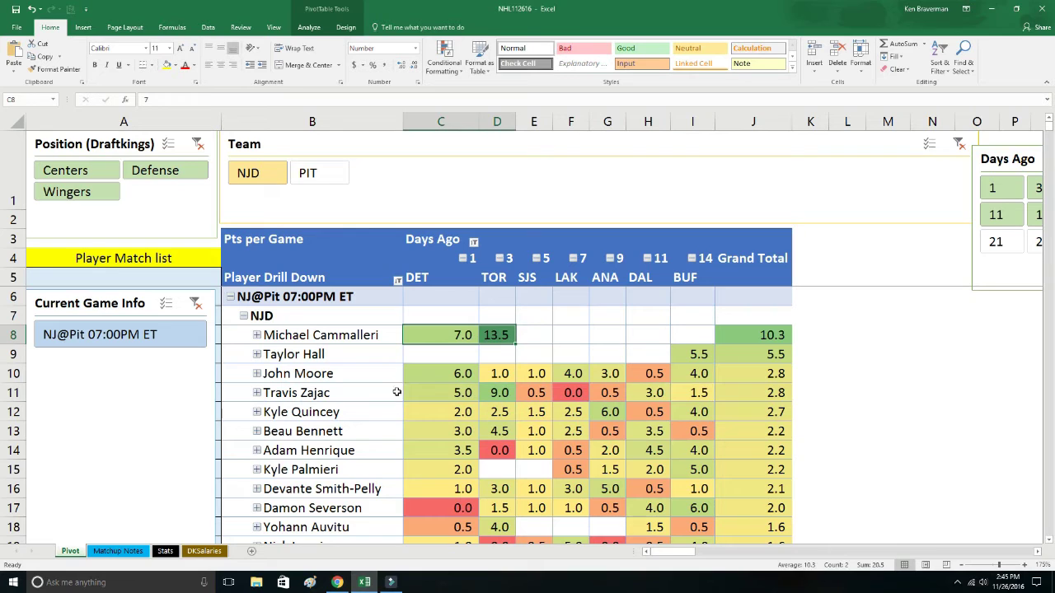
left_click(319, 337)
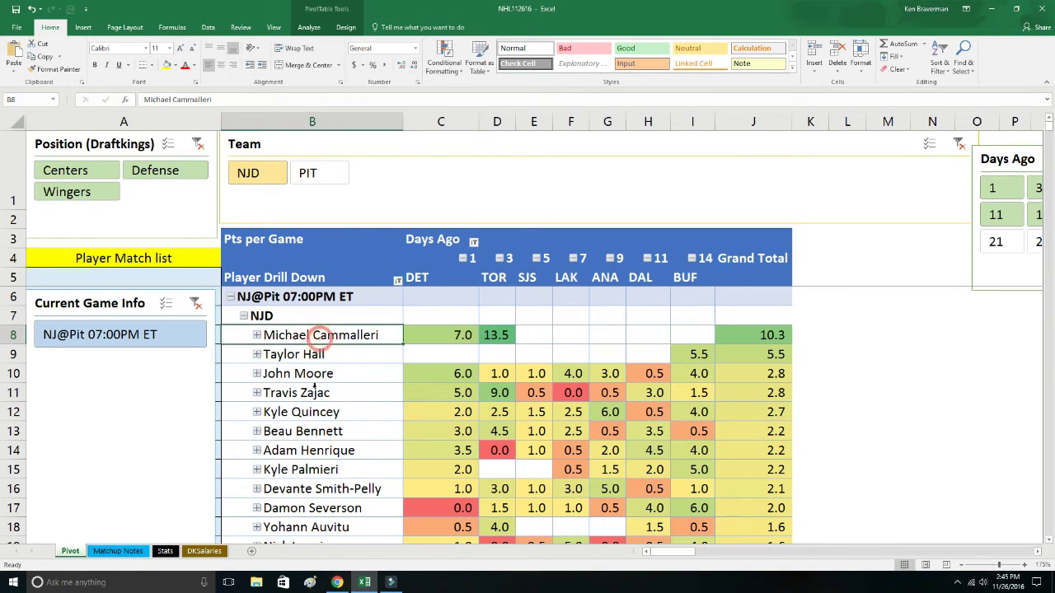
left_click(315, 394, "ctrl")
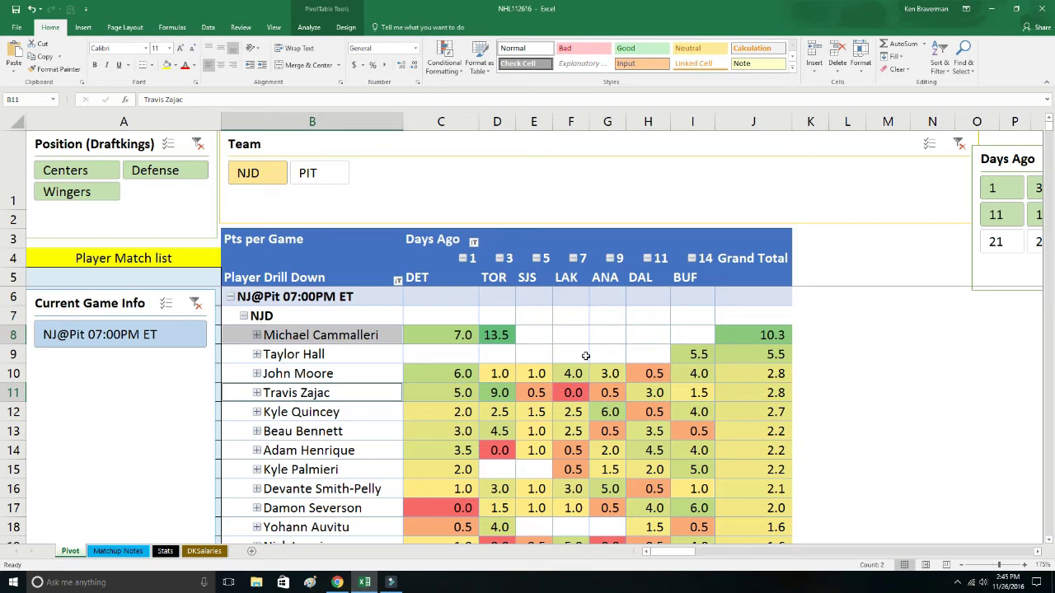
left_click(441, 375)
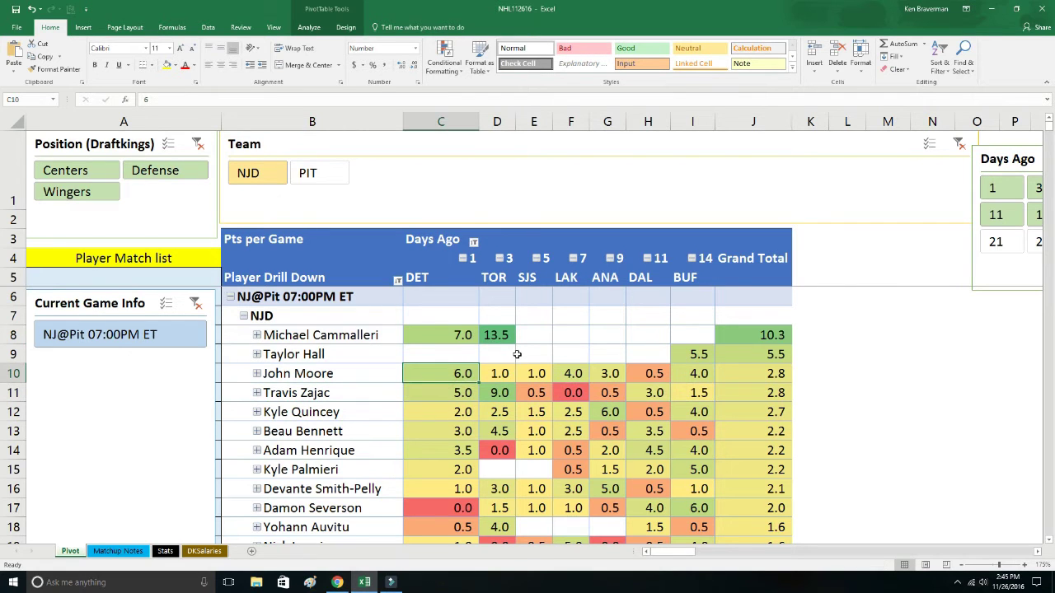
scroll(520, 354, "down", 1)
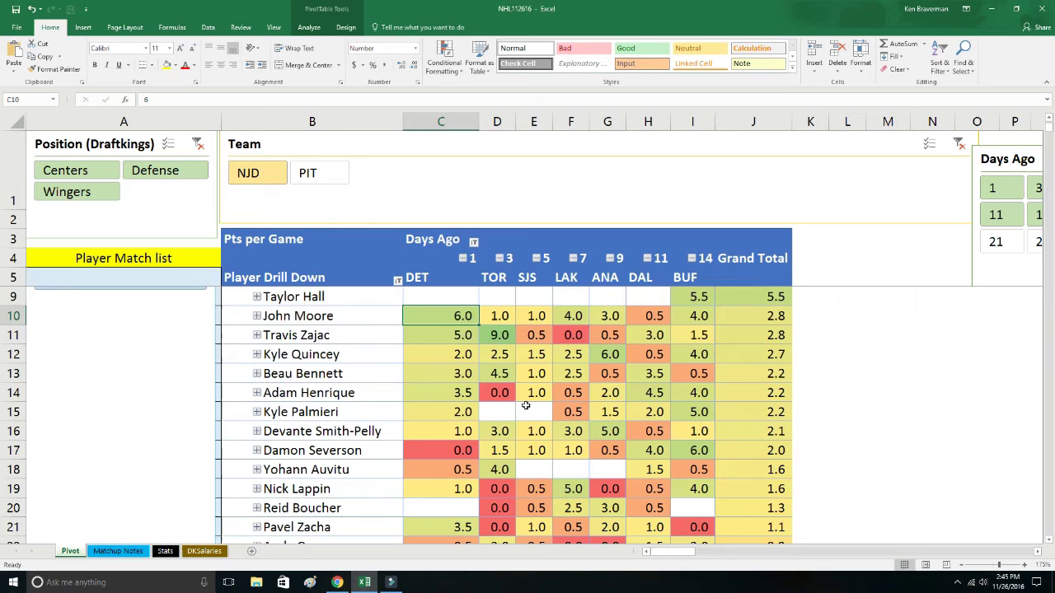
scroll(528, 405, "down", 1)
scroll(528, 405, "up", 2)
Switch the team filter to PIT and examine the points of Phil Kessel, Sidney Crosby, Evgeni Malkin, Bryan Rust and Kris Letang
left_click(317, 175)
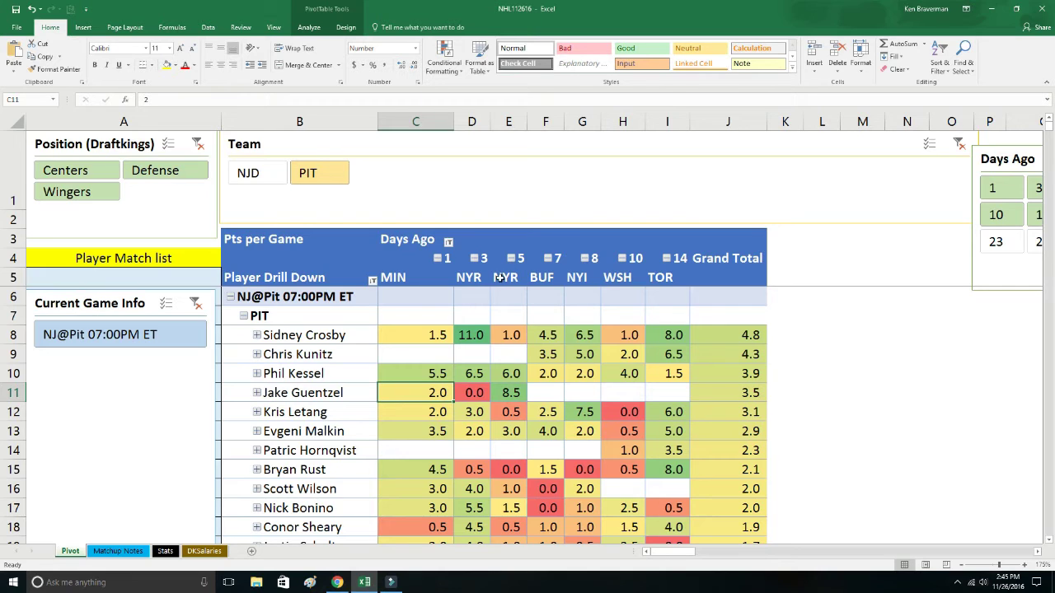
left_click_drag(441, 370, 497, 368)
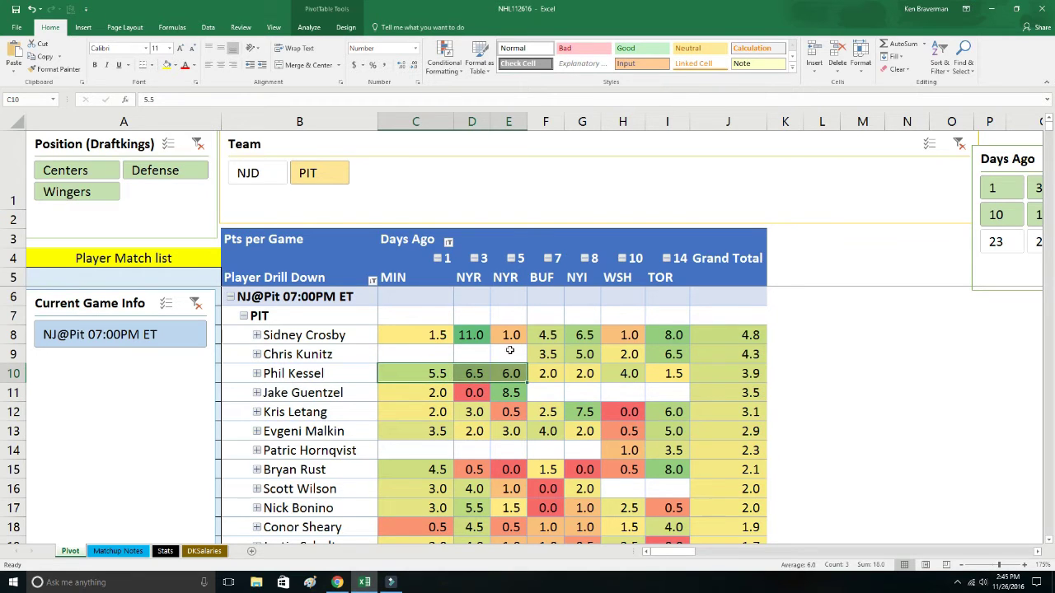
left_click(474, 333)
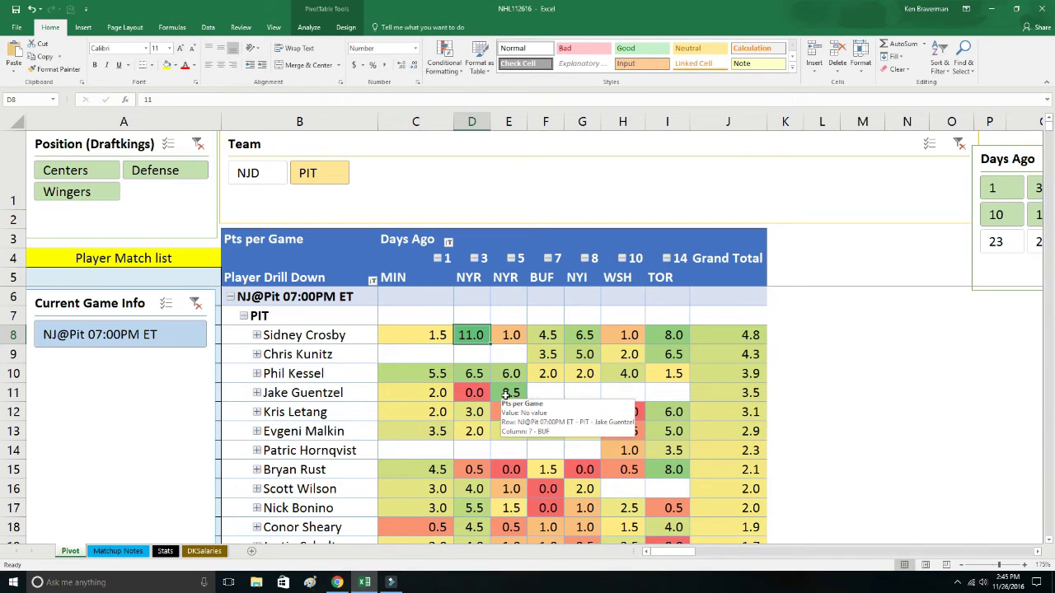
left_click(419, 432)
left_click(399, 470)
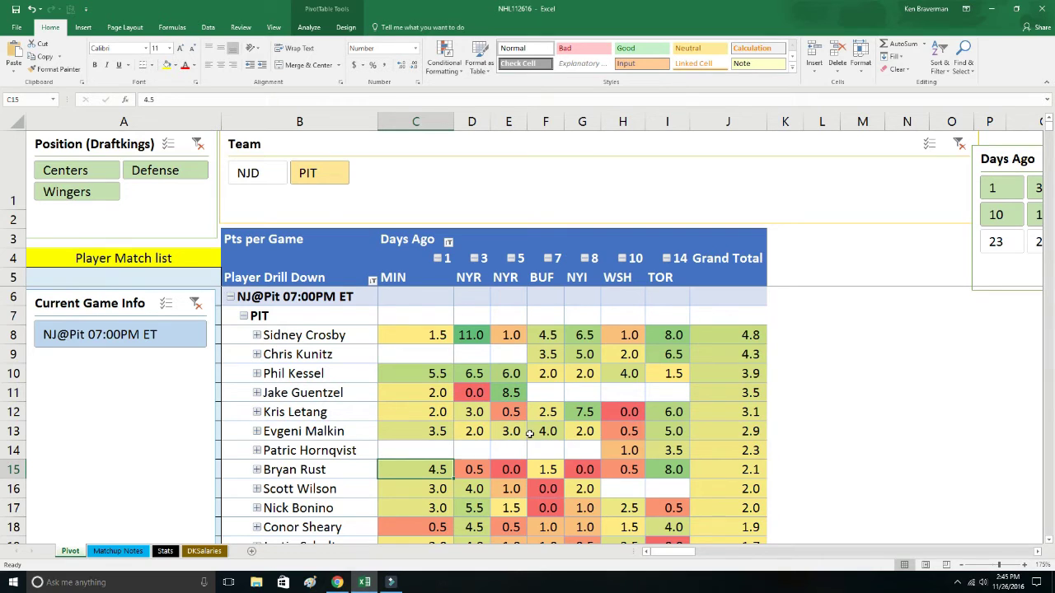
left_click_drag(442, 414, 476, 414)
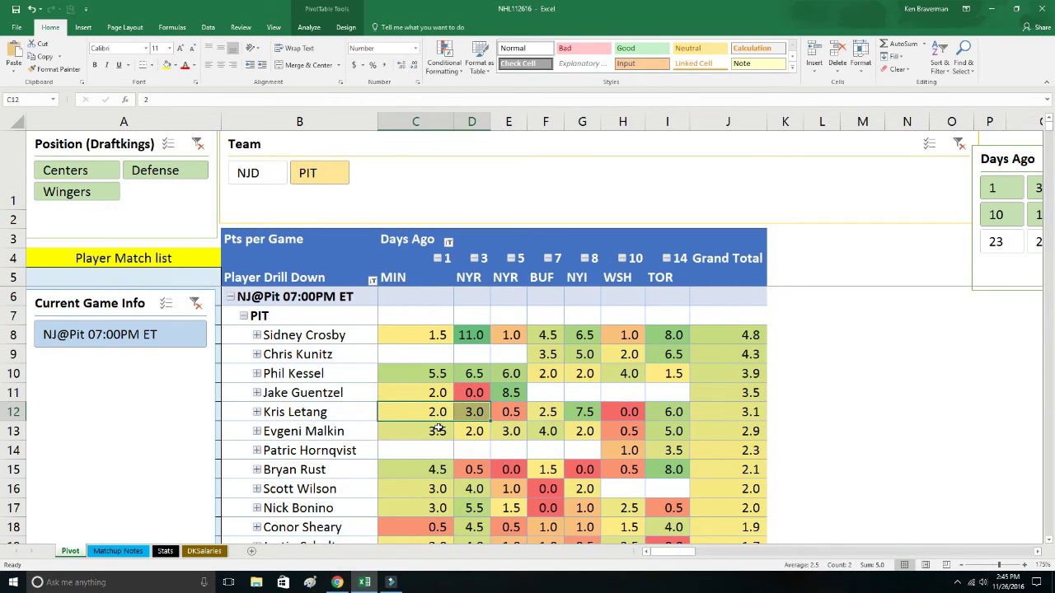
scroll(437, 429, "down", 1)
scroll(574, 410, "up", 1)
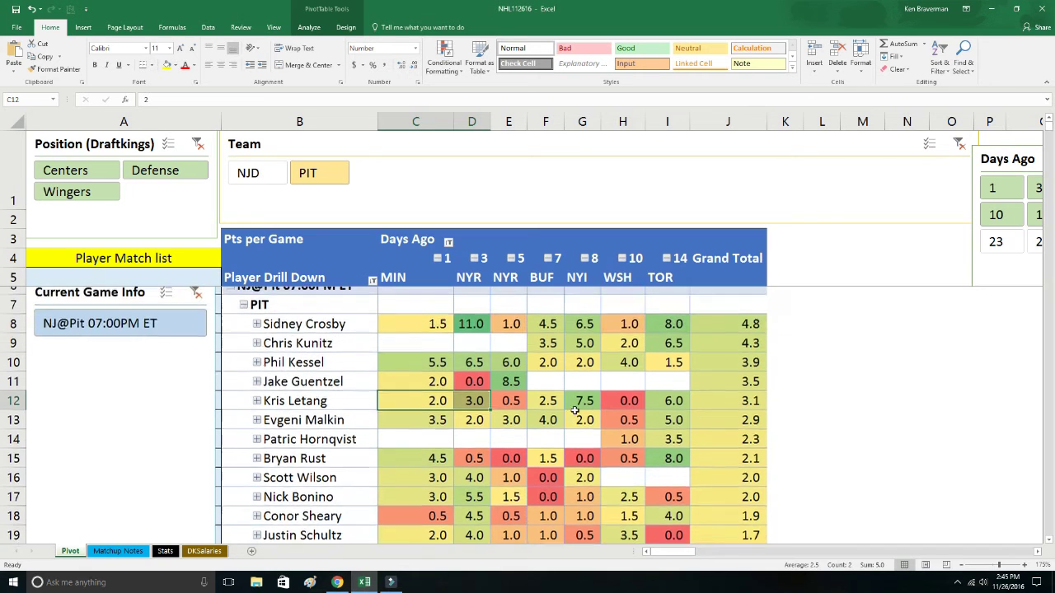
left_click(466, 336)
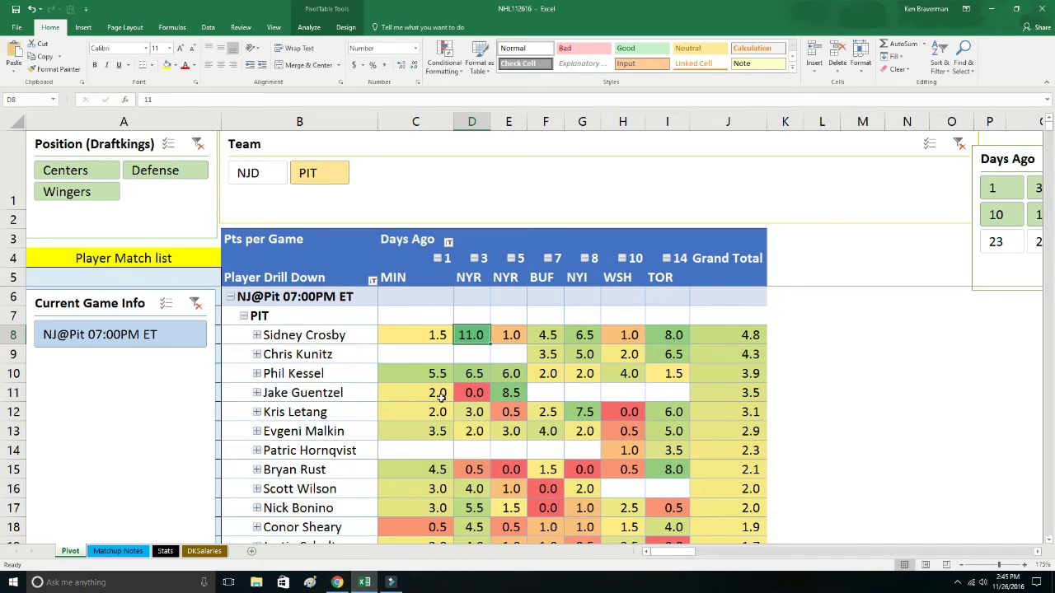
left_click_drag(435, 373, 502, 375)
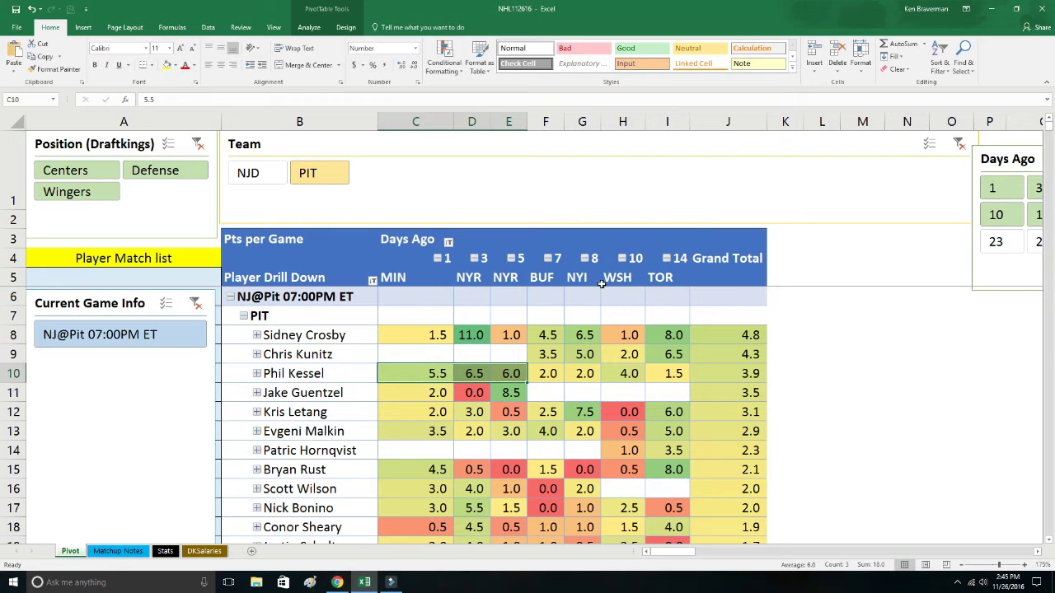
Clear the team filter and filter the pivot to COL in the Van@Col 10:00PM ET game
left_click(959, 143)
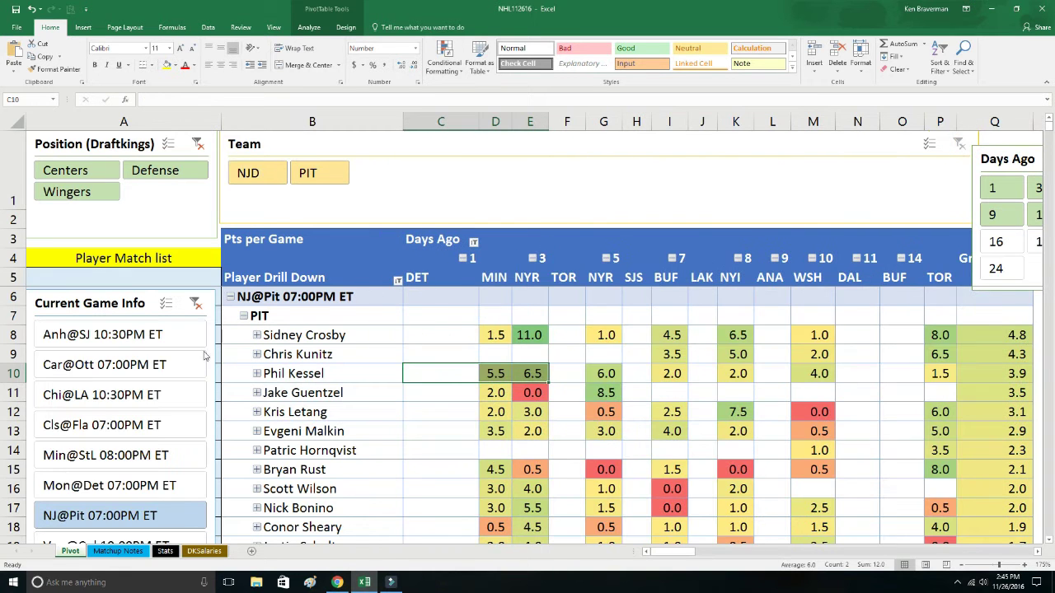
scroll(124, 424, "down", 1)
left_click(129, 486)
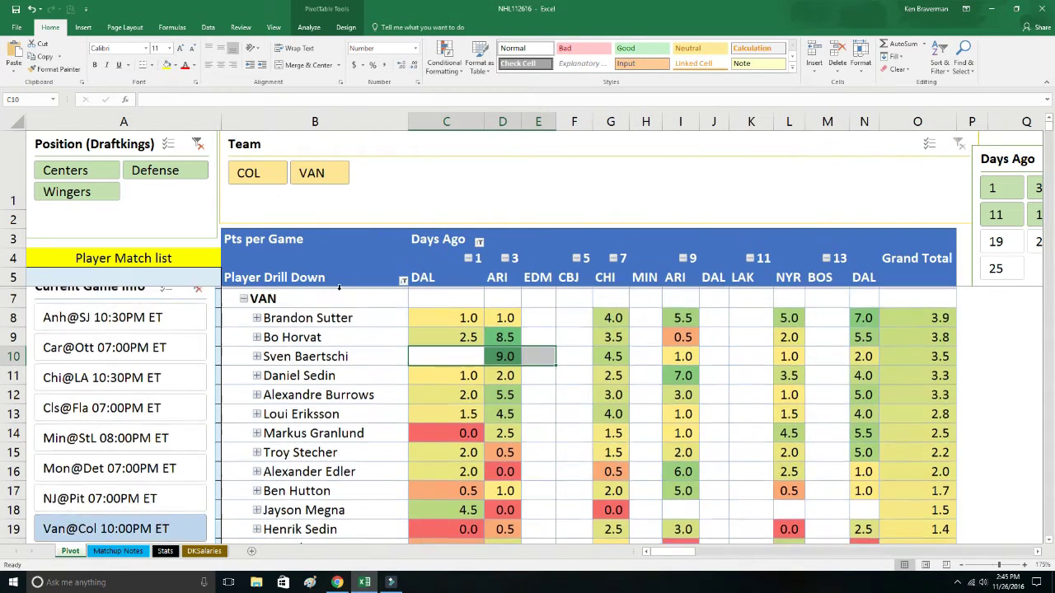
left_click(255, 172)
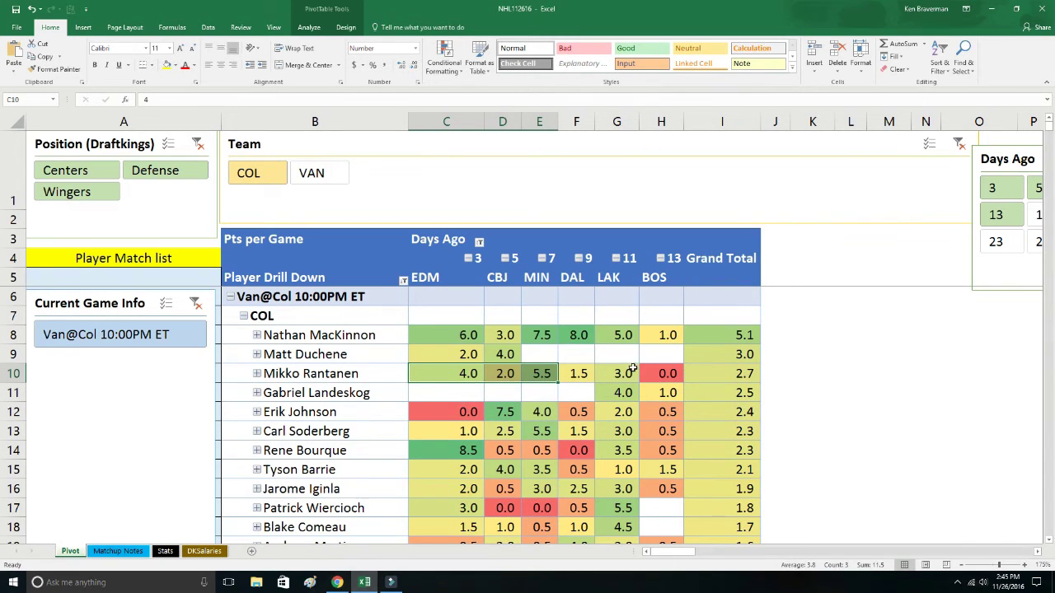
Examine the recent points of COL players Nathan MacKinnon, Mikko Rantanen, Erik Johnson and Rene Bourque
left_click_drag(367, 338, 629, 333)
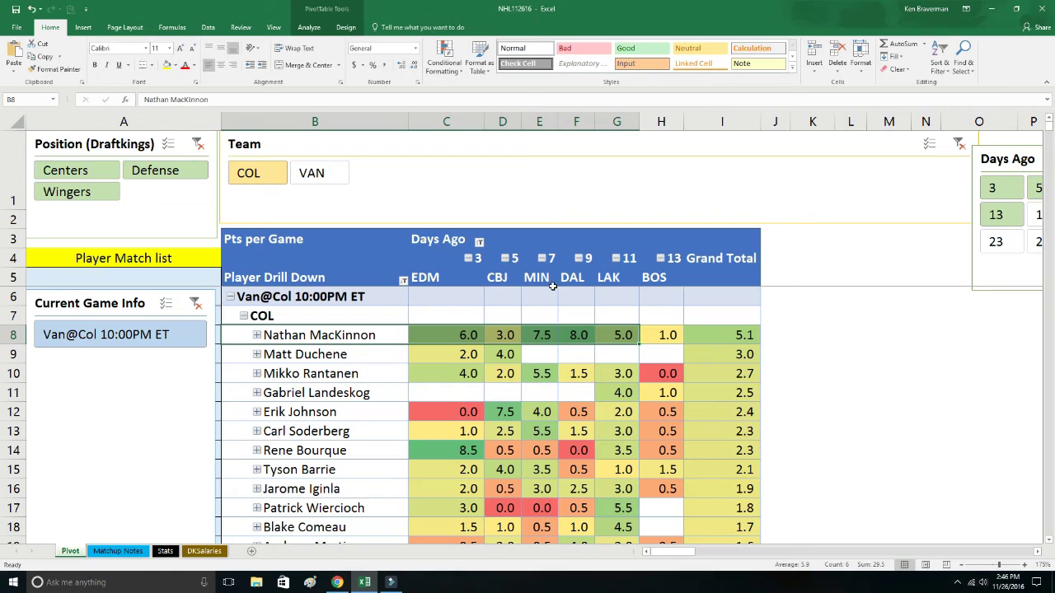
left_click_drag(452, 376, 550, 373)
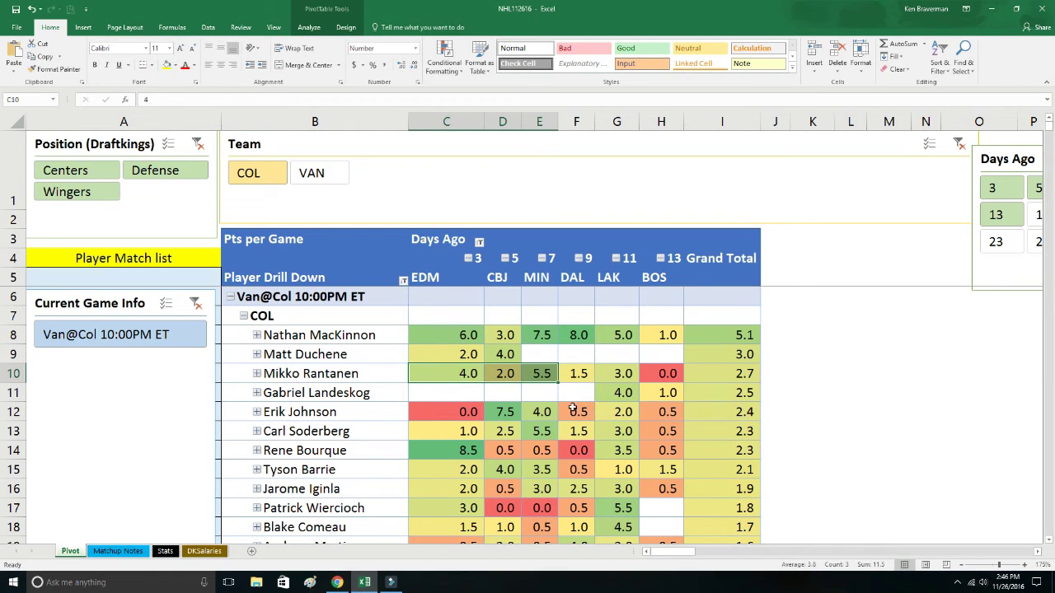
left_click(509, 413)
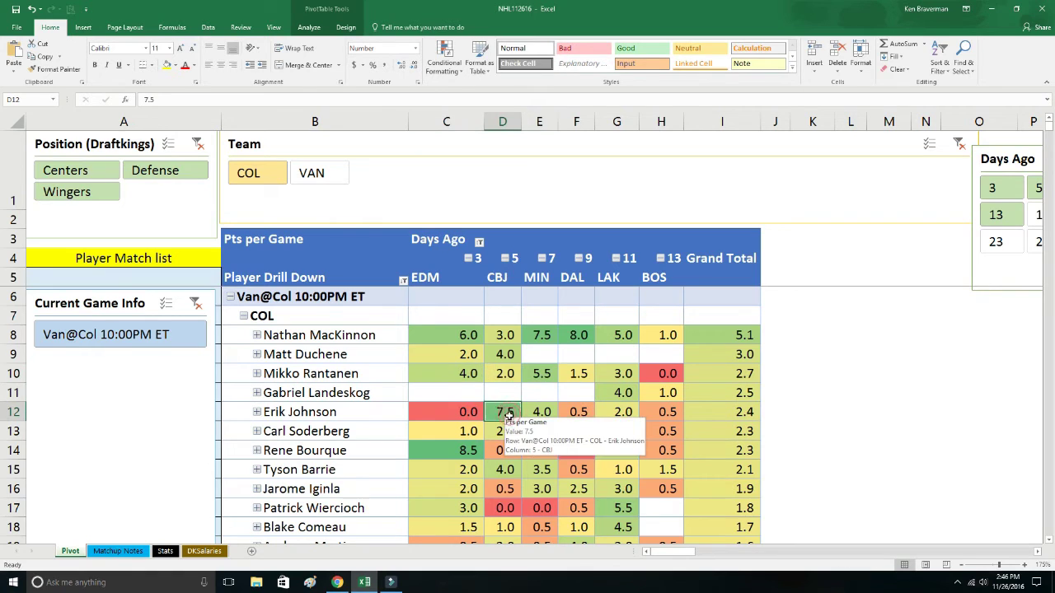
left_click(465, 451)
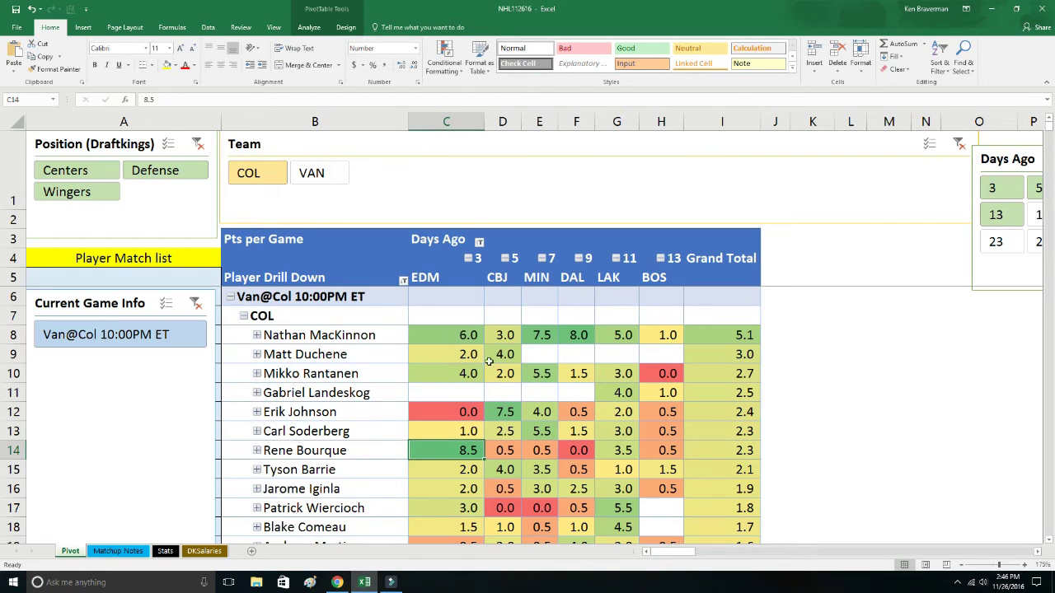
Switch the team filter to VAN and examine the points of Bo Horvat, Sven Baertschi and Alexandre Burrows, especially against ARI
left_click(314, 175)
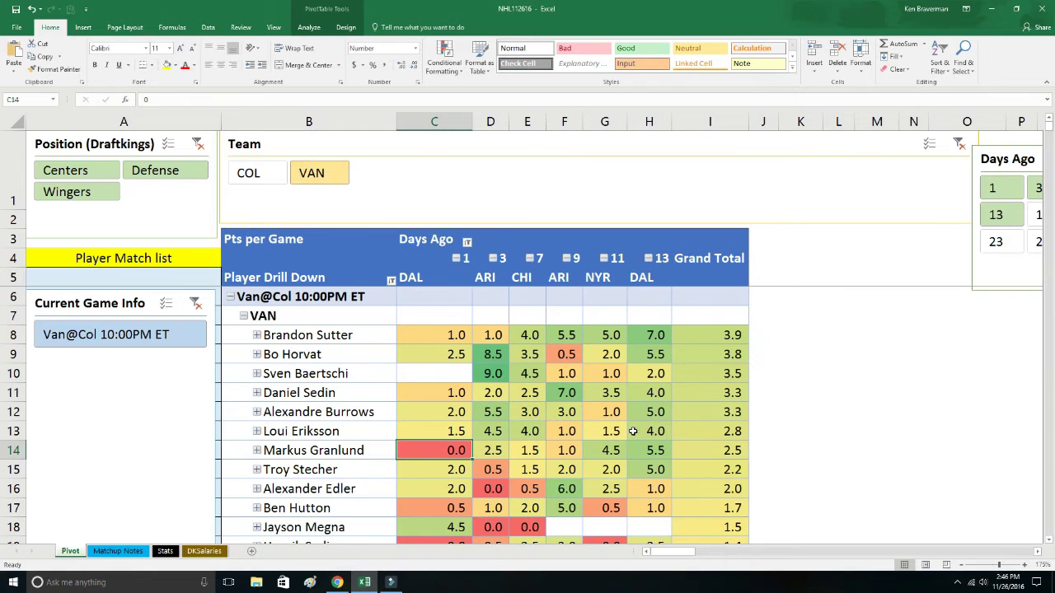
mouse_move(574, 396)
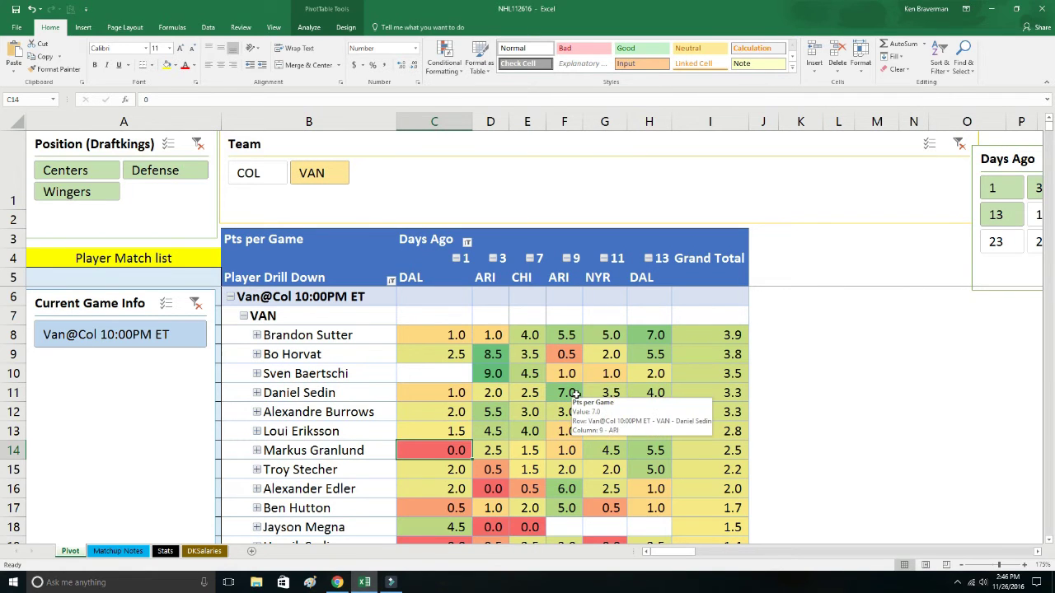
left_click_drag(490, 355, 482, 383)
left_click_drag(392, 356, 482, 367)
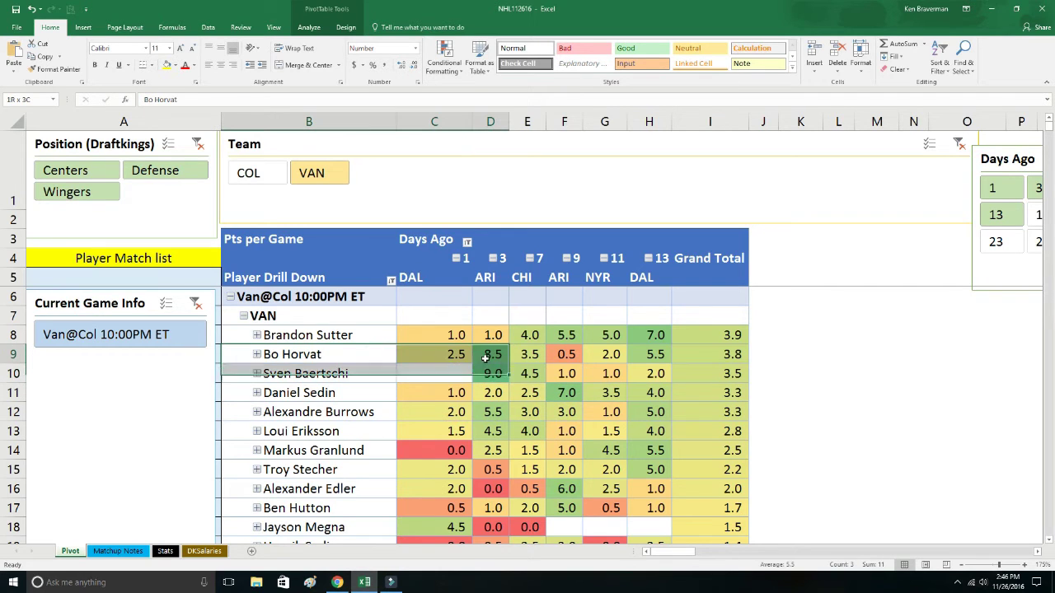
left_click_drag(375, 405, 481, 415)
left_click(489, 411)
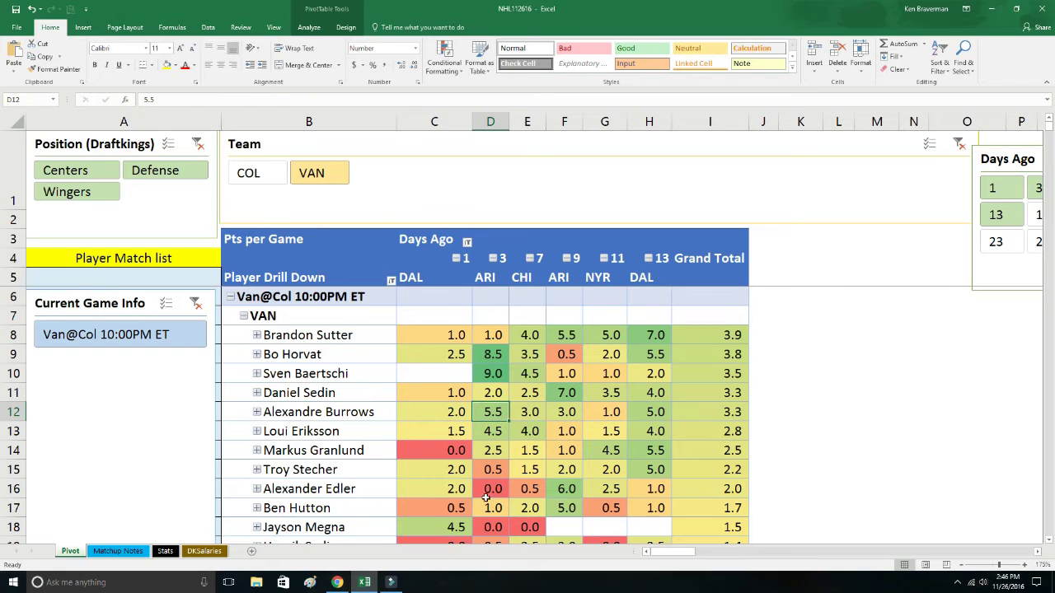
scroll(486, 498, "down", 3)
scroll(486, 494, "up", 3)
Clear the team filter and filter the pivot to TOR in the Was@Tor 07:00PM ET game to view its players' points
left_click(958, 145)
scroll(149, 465, "down", 3)
left_click(107, 403)
scroll(123, 403, "up", 3)
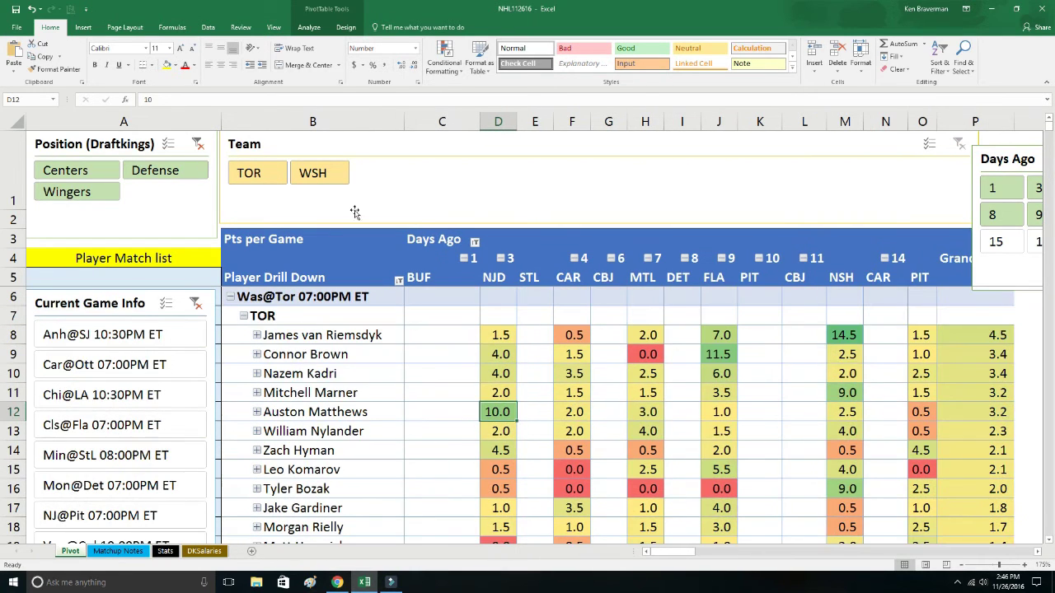
left_click(251, 173)
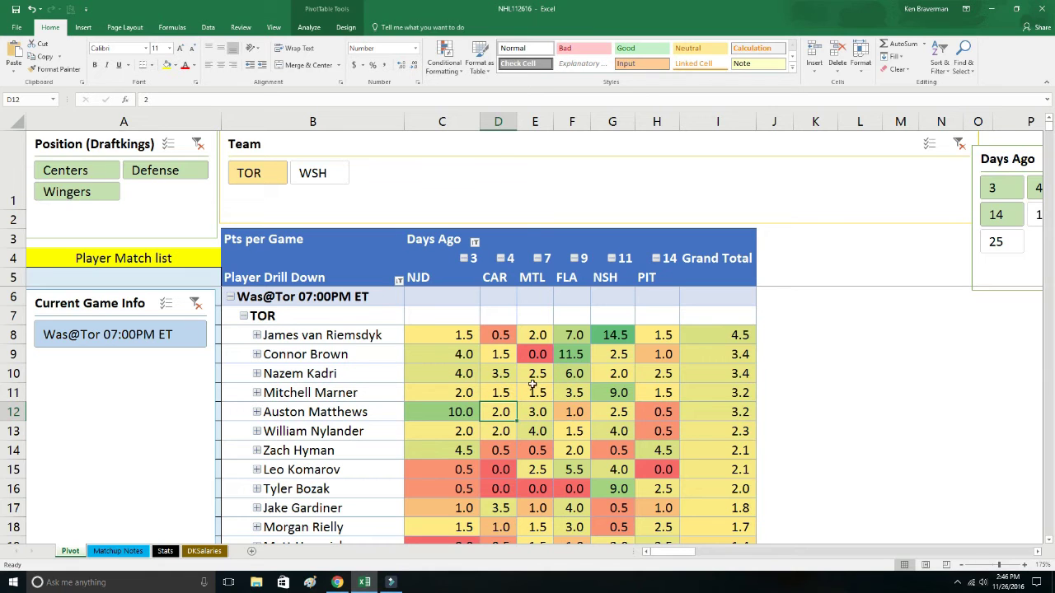
scroll(495, 395, "down", 2)
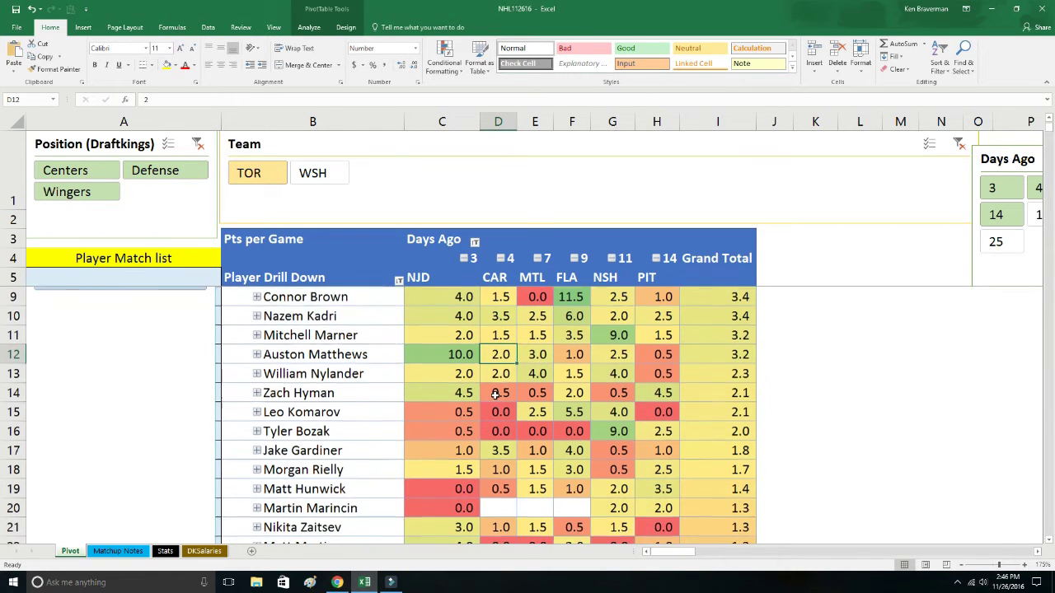
Examine Nazem Kadri's recent points for TOR and switch the team filter to WSH
scroll(495, 394, "up", 2)
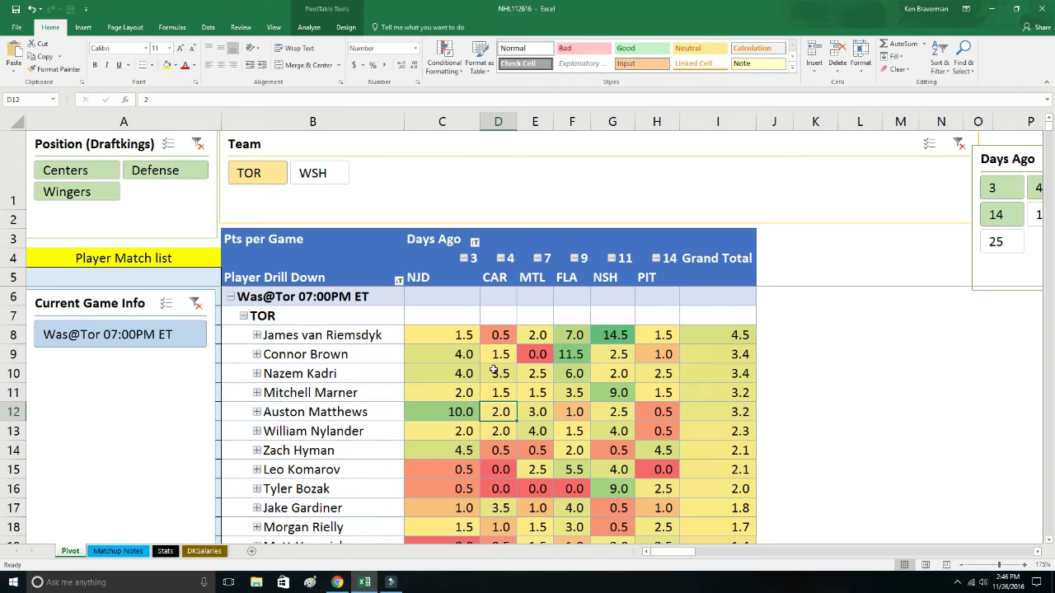
left_click_drag(445, 373, 590, 373)
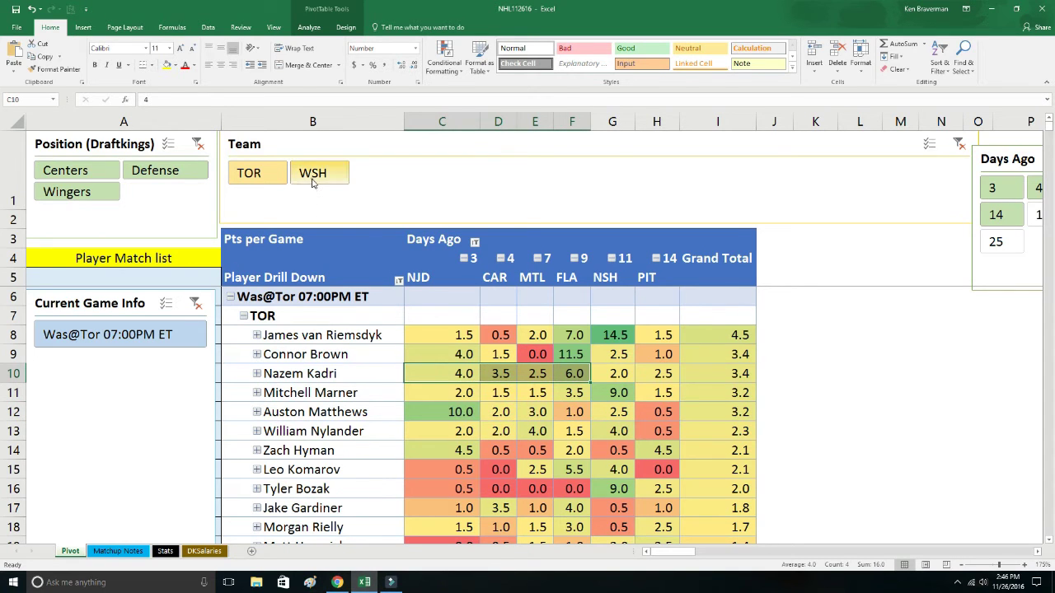
left_click(313, 181)
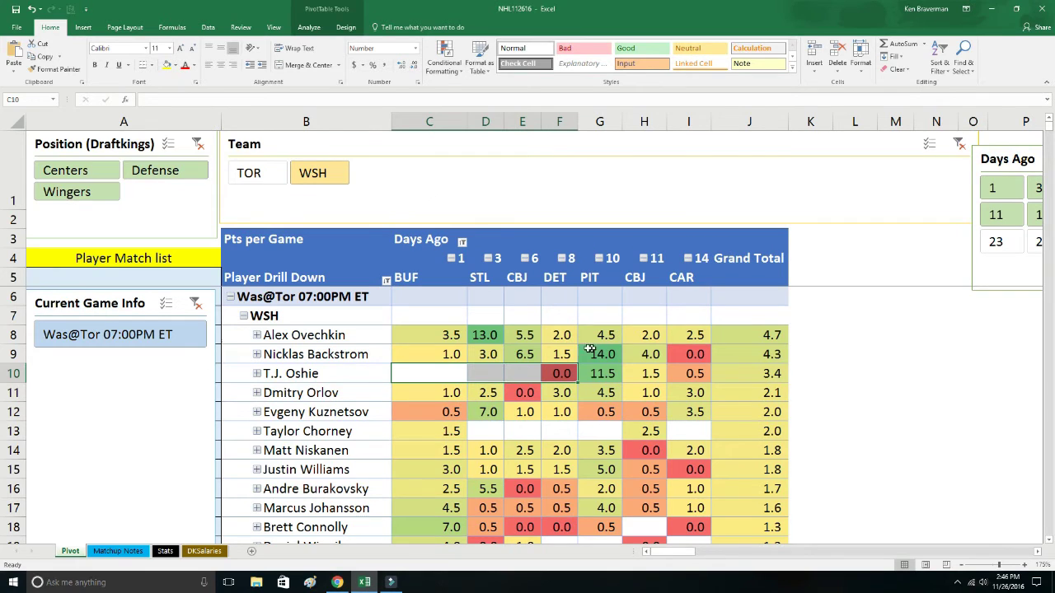
Examine the recent points of WSH players Alex Ovechkin, Evgeny Kuznetsov, Brett Connolly and Nicklas Backstrom
left_click_drag(443, 333, 485, 336)
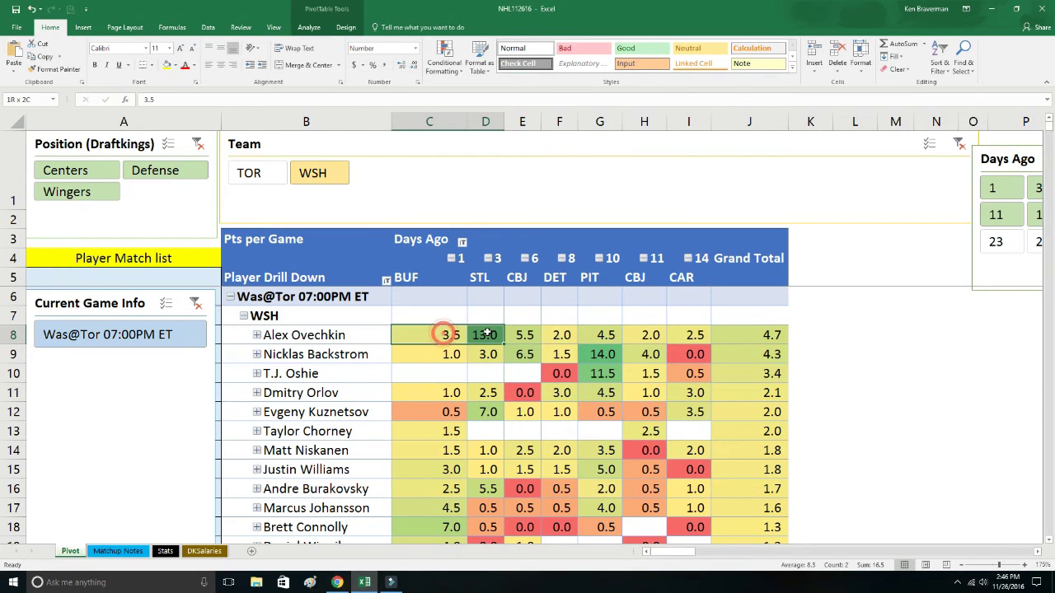
left_click(494, 414)
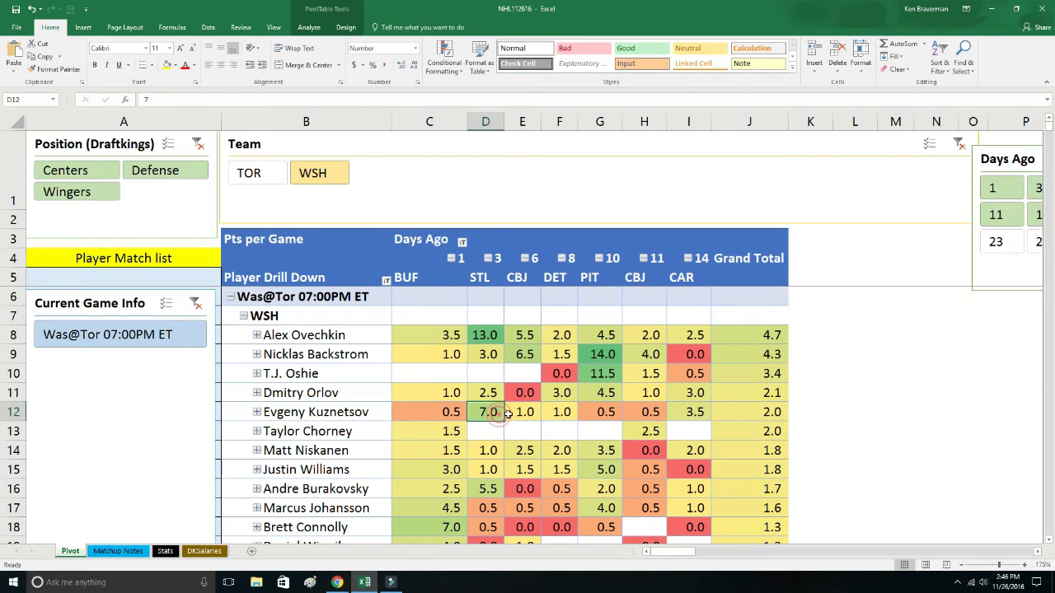
left_click(453, 526)
scroll(568, 443, "down", 1)
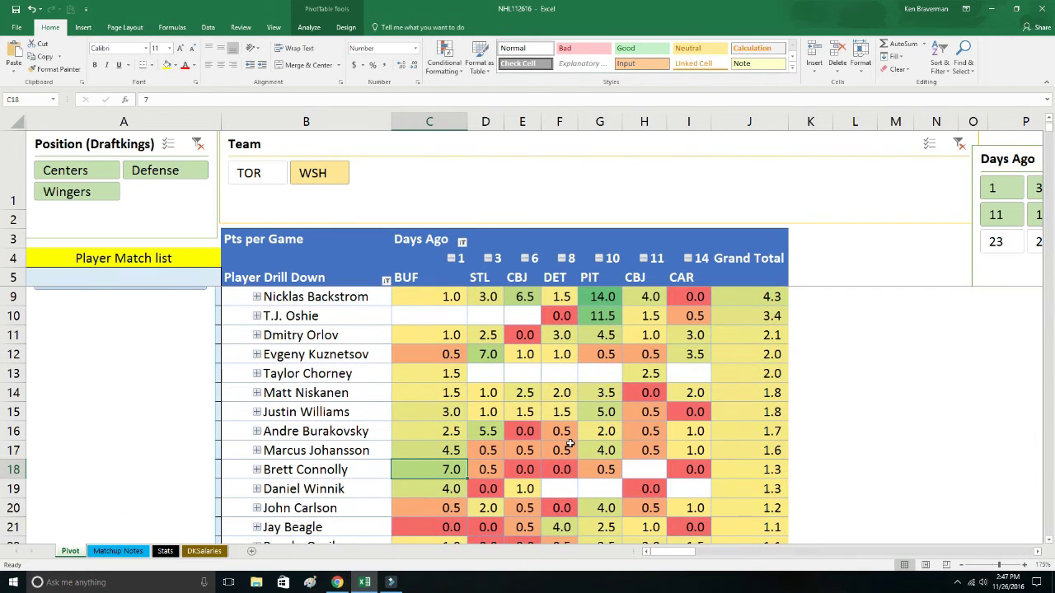
mouse_move(569, 444)
scroll(559, 428, "up", 1)
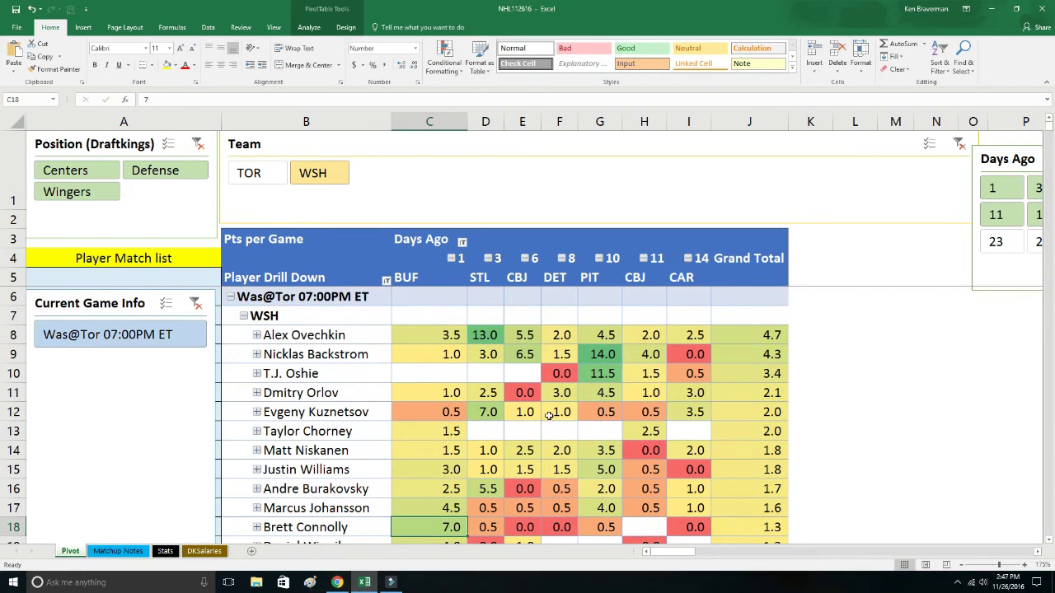
left_click(486, 354)
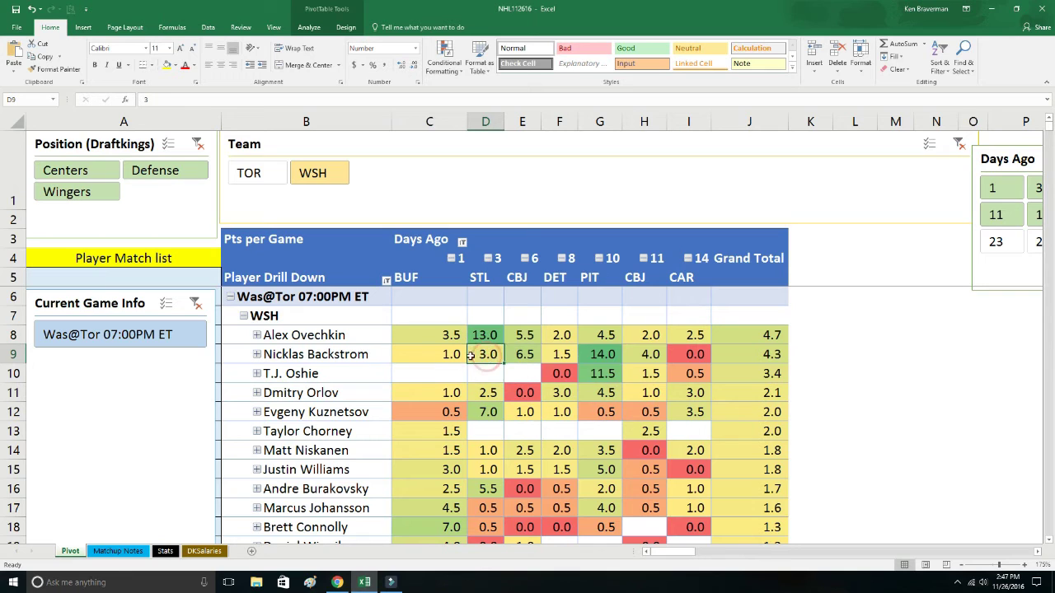
mouse_move(485, 346)
left_mouse_down()
mouse_move(603, 352)
mouse_move(490, 355)
left_mouse_up()
left_click(506, 428)
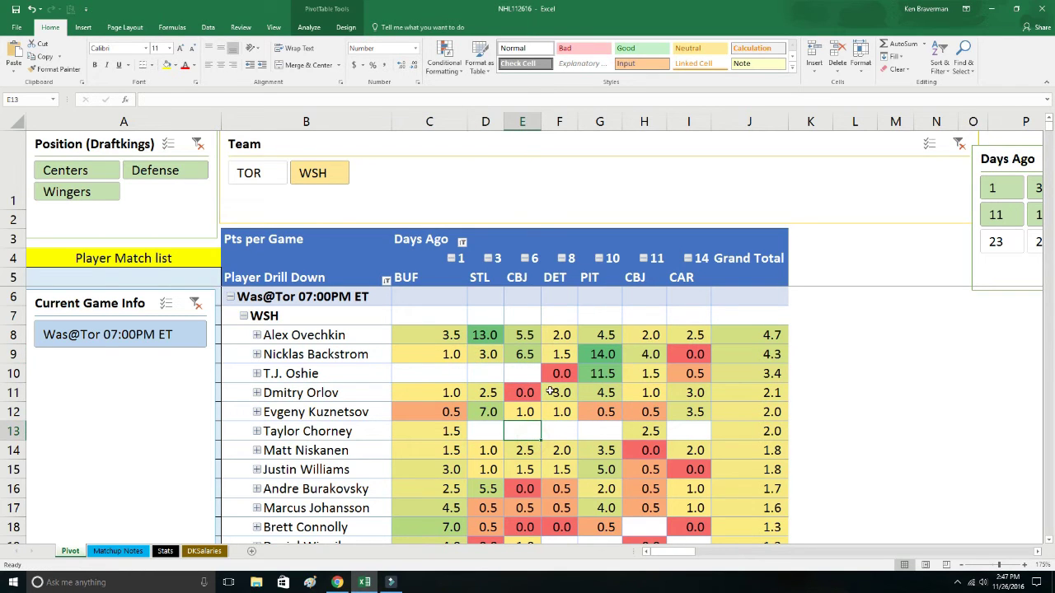
Clear the team and current game filters and show the PivotTable field list
left_click(959, 143)
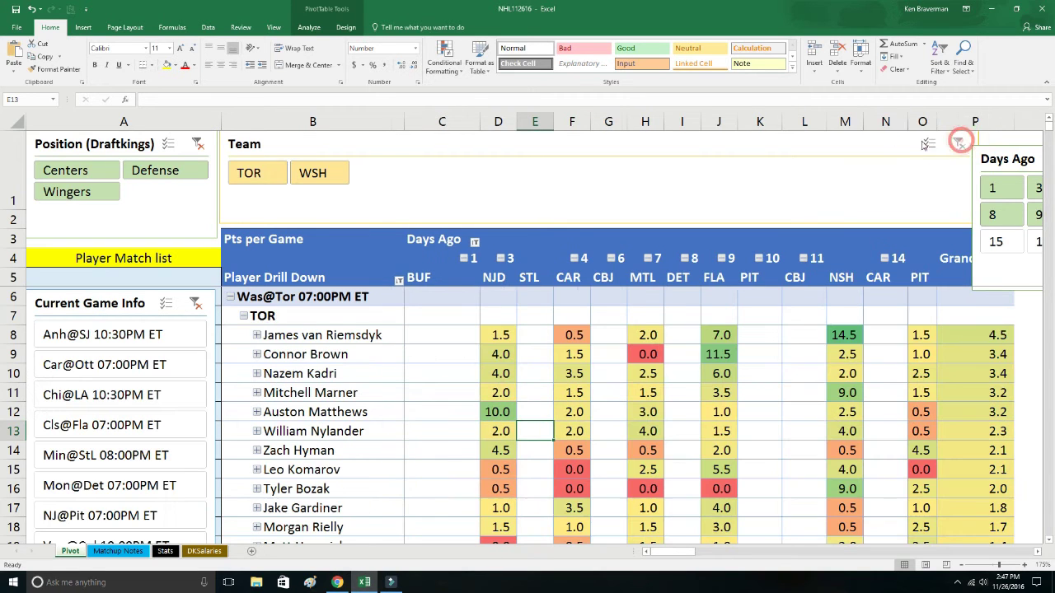
left_click(196, 304)
right_click(479, 368)
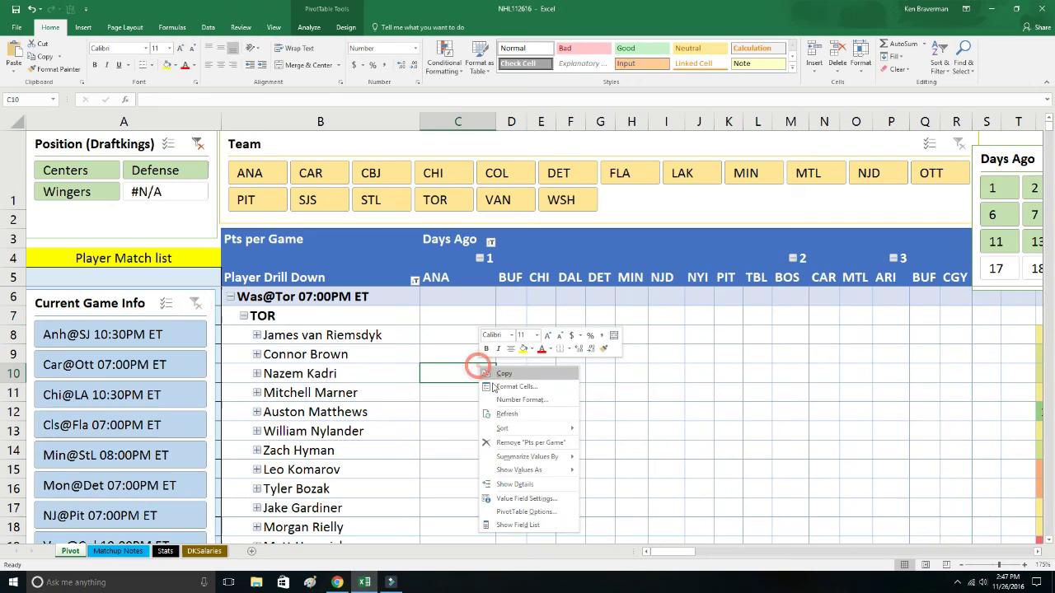
left_click(523, 522)
Collapse the entire Days Ago column field to hide the opponents beneath each day
right_click(452, 259)
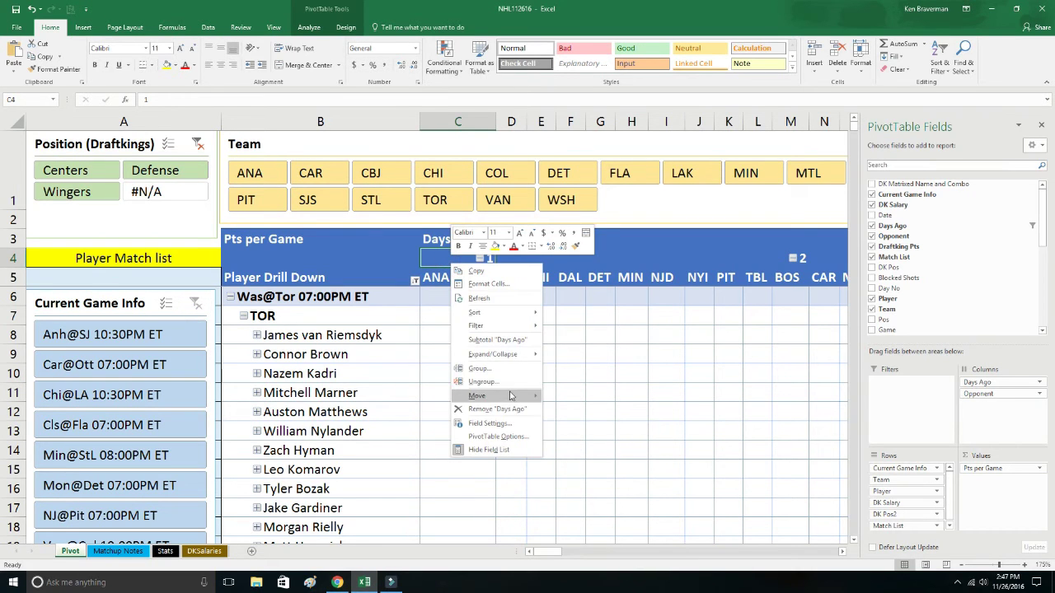
mouse_move(519, 355)
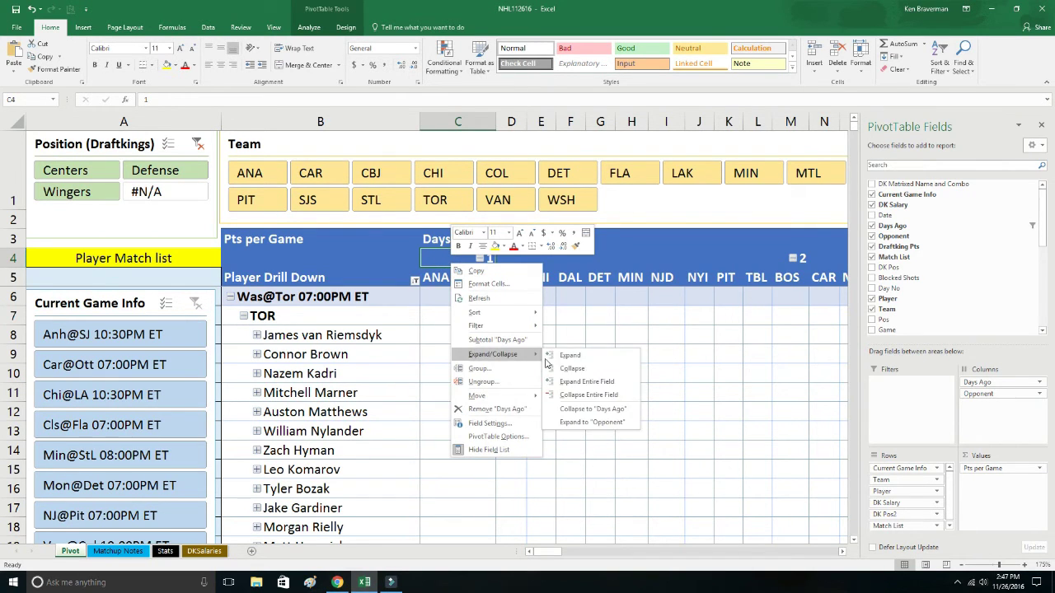
left_click(581, 395)
Put DK Pos2 first and Player second in the pivot's row fields, with the position groups collapsed, and close the field list
left_click_drag(899, 491, 906, 467)
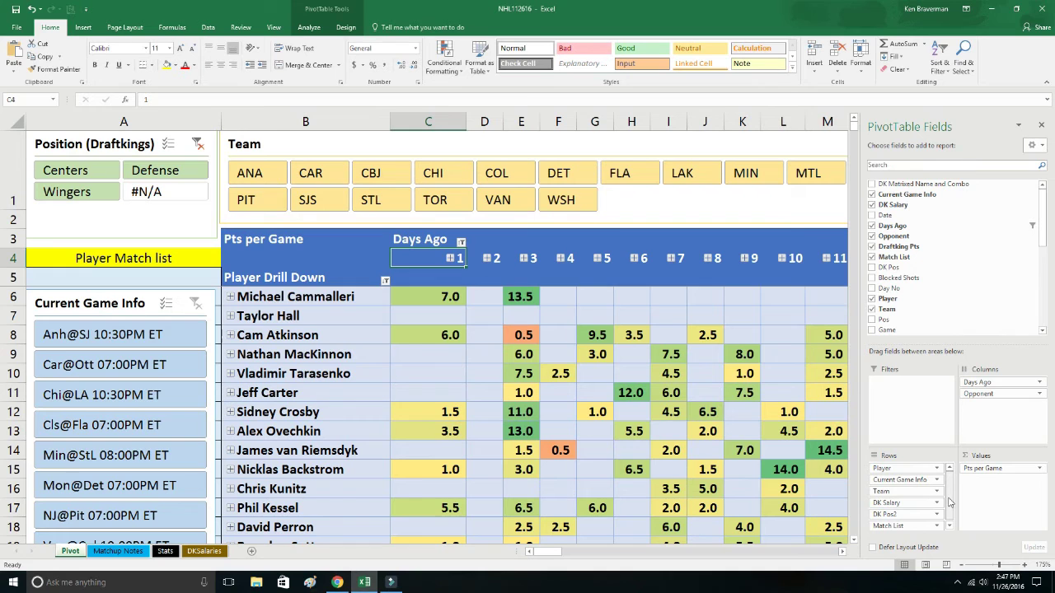
left_click_drag(898, 514, 890, 468)
left_click(231, 336)
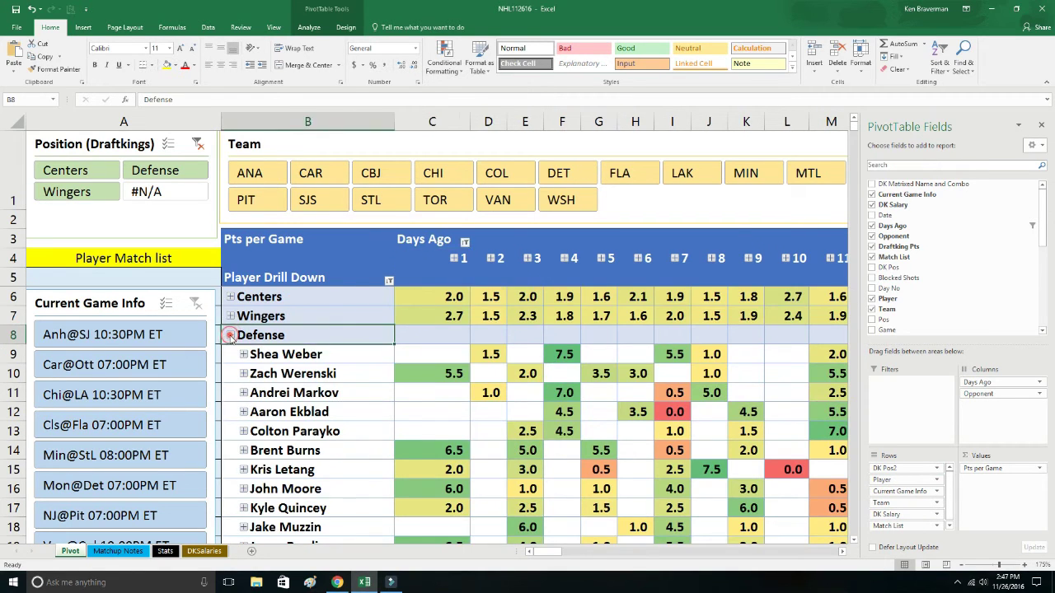
left_click(1041, 125)
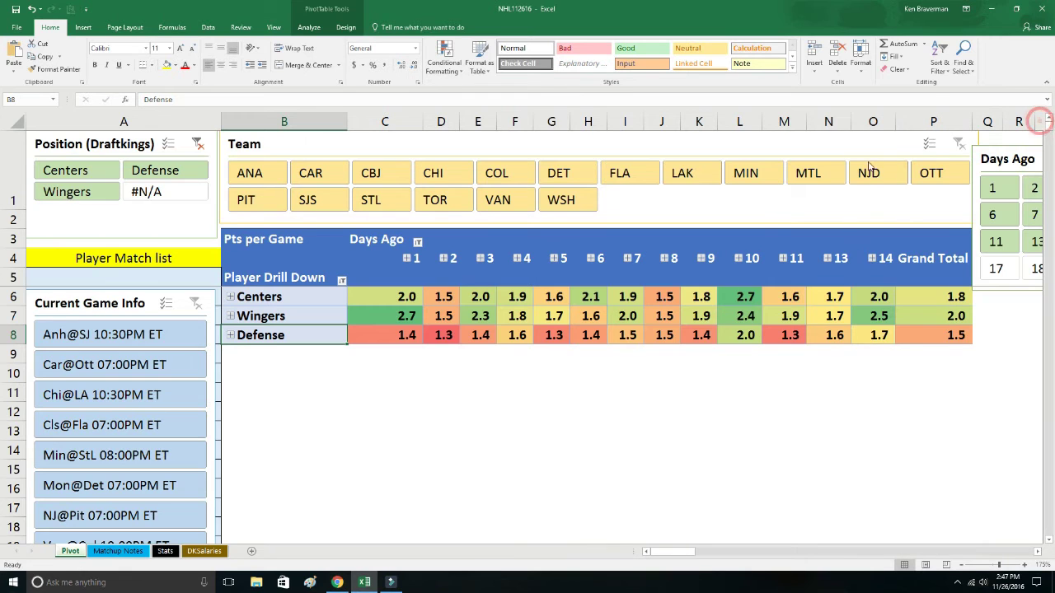
Filter the pivot to the Centers position and expand the Centers group to list its players
left_click(71, 169)
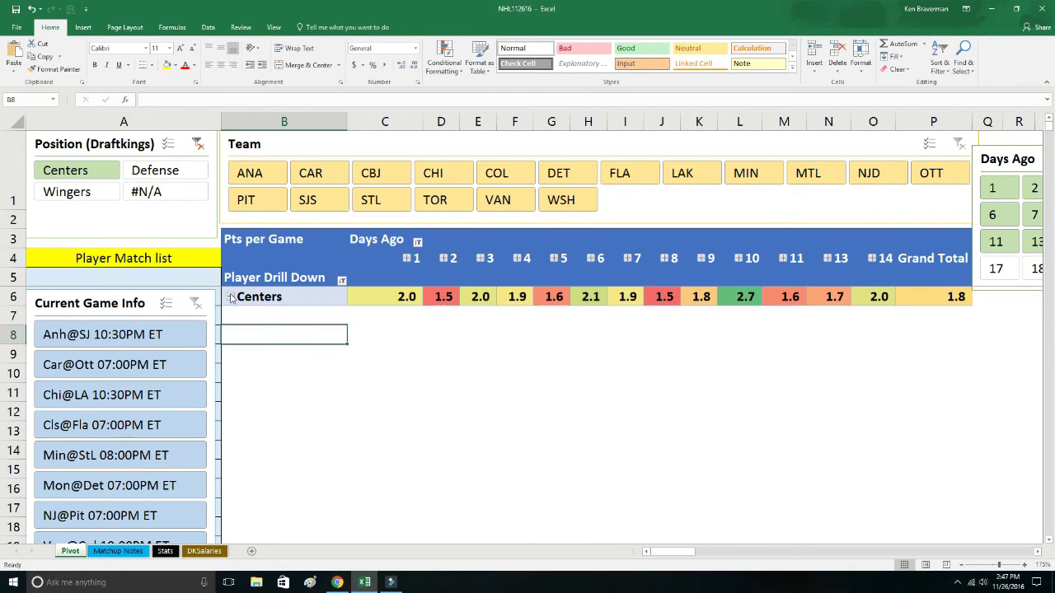
left_click(231, 297)
Clear the Days Ago filter and move its slicer up over the far end of the Team slicer
left_click_drag(993, 158, 766, 163)
left_click_drag(857, 180, 947, 148)
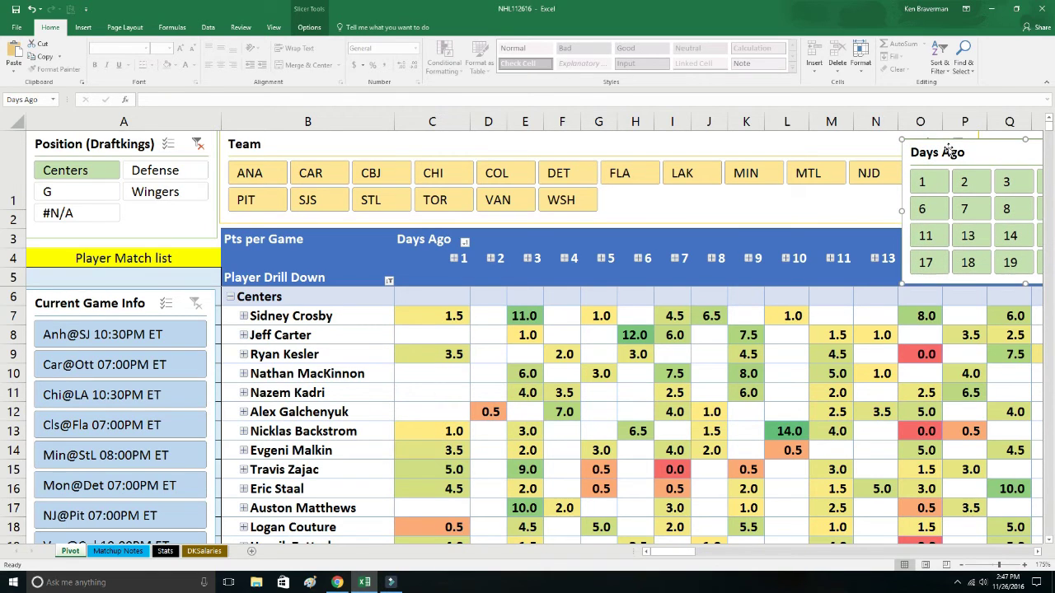
left_click(680, 221)
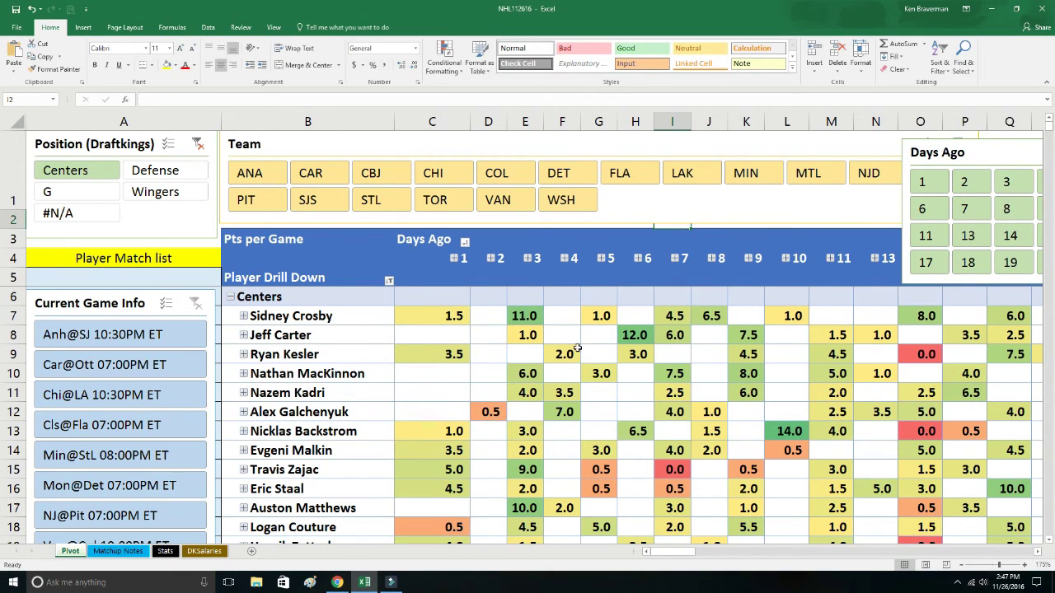
scroll(577, 348, "down", 1, "ctrl")
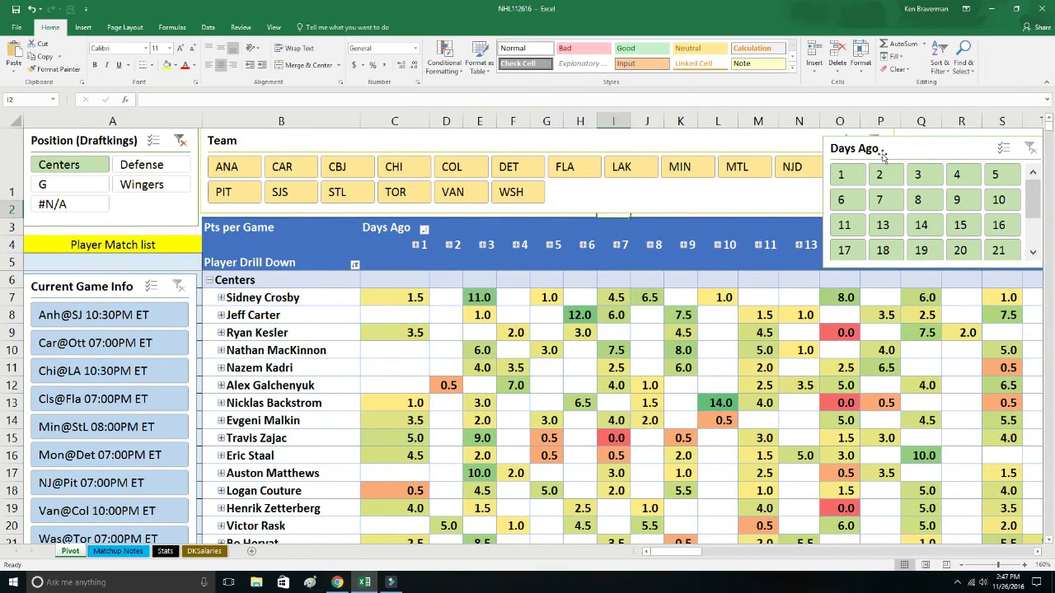
left_click_drag(878, 148, 860, 140)
scroll(857, 173, "down", 2)
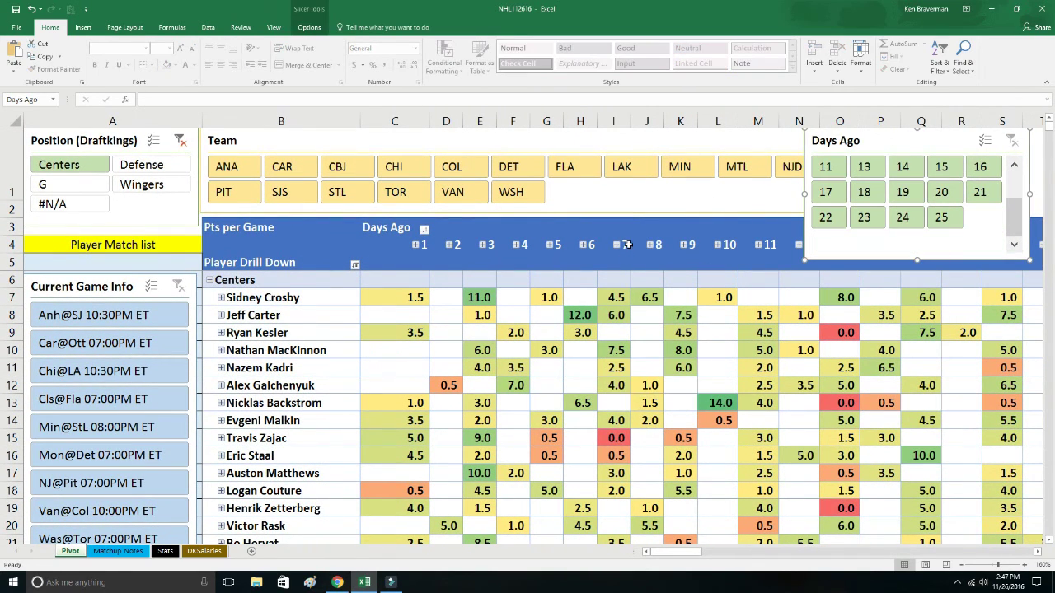
left_click(626, 217)
Filter the centers' points to games played 1 to 14 days ago
scroll(577, 295, "down", 1, "ctrl")
scroll(577, 295, "right", 2)
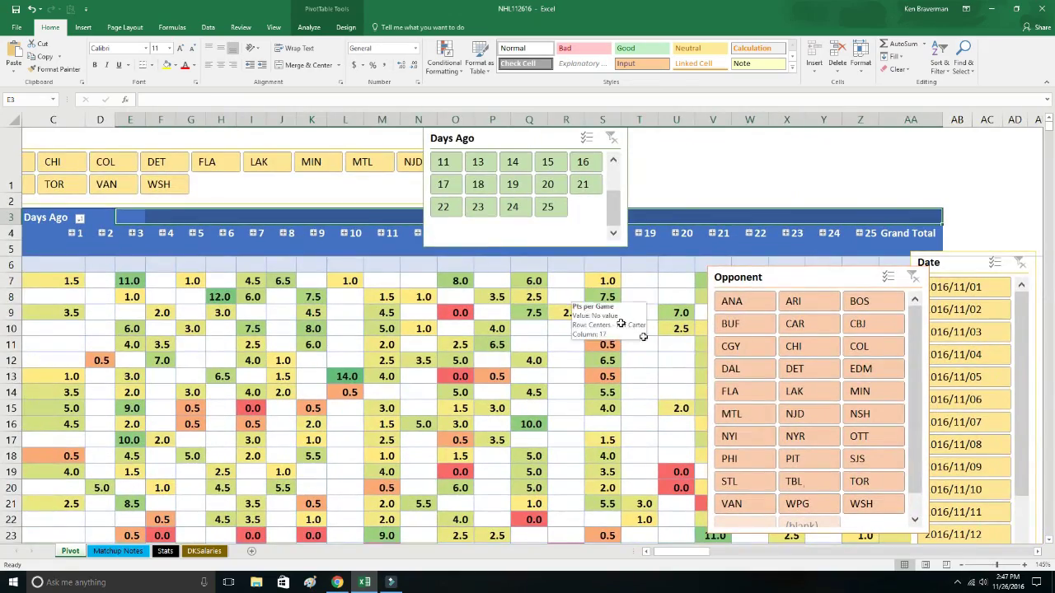
left_click_drag(701, 552, 690, 552)
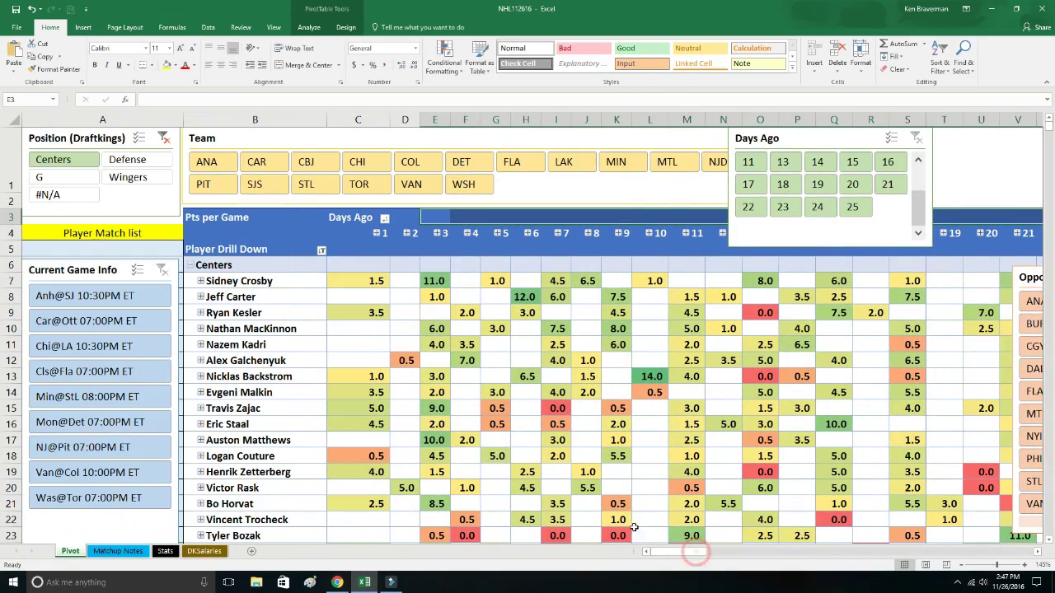
left_click(962, 567)
left_click(962, 567)
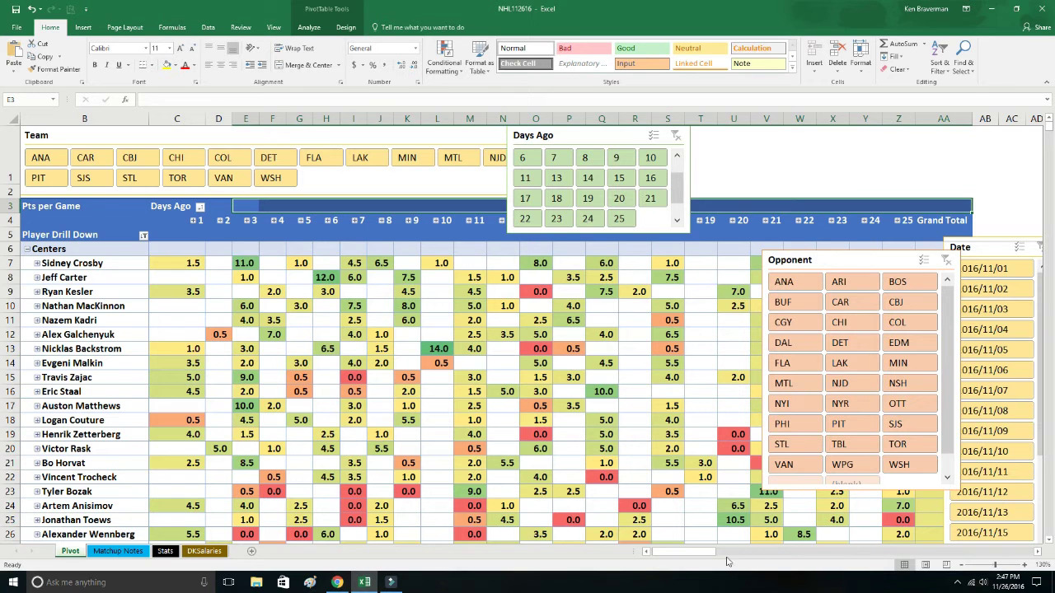
left_click_drag(700, 552, 691, 552)
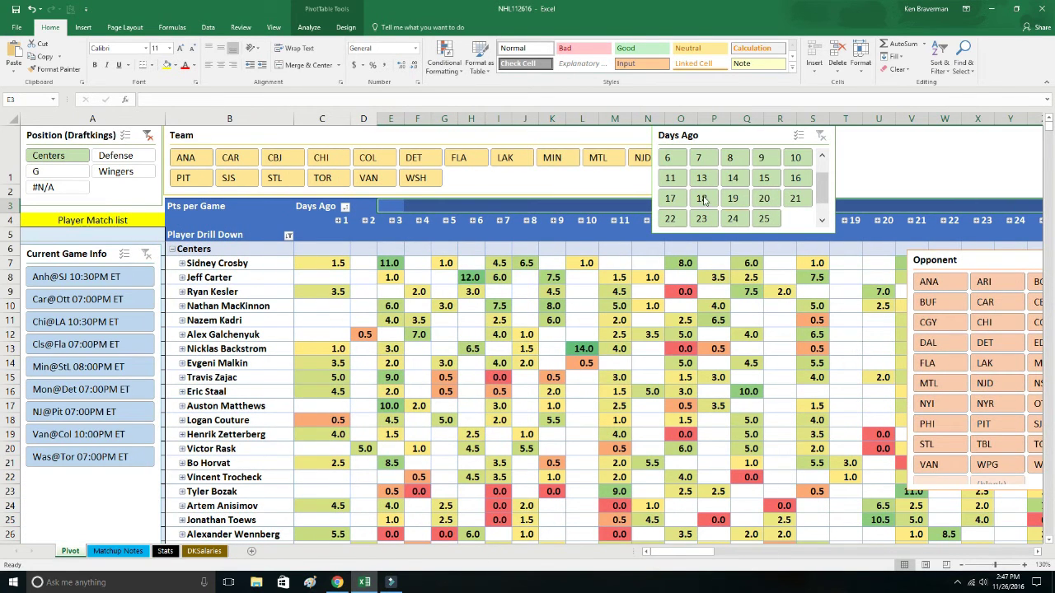
left_click_drag(667, 157, 732, 178)
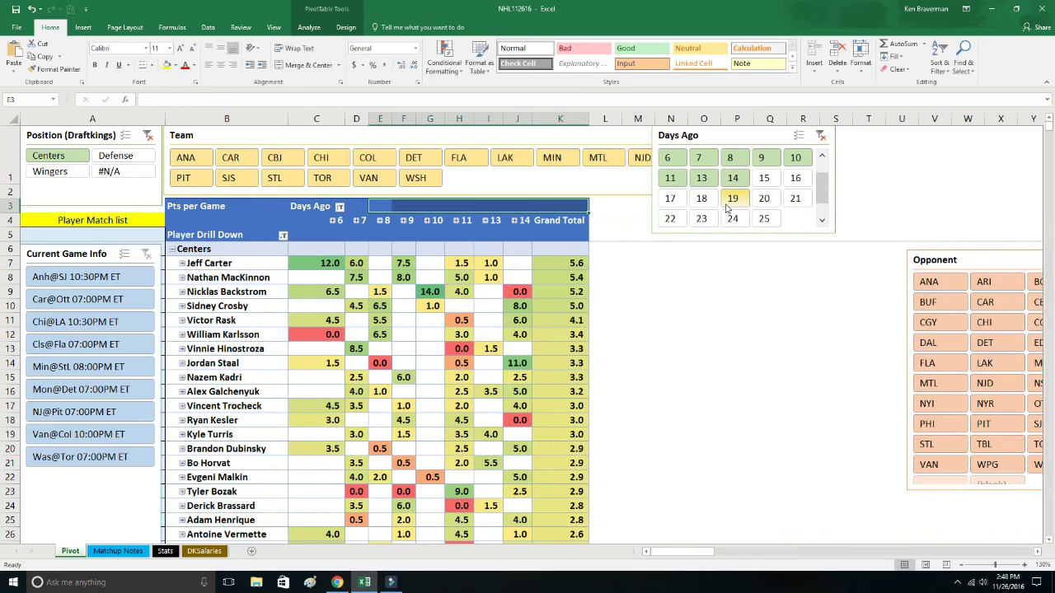
left_click(822, 156)
left_click(670, 159, "shift")
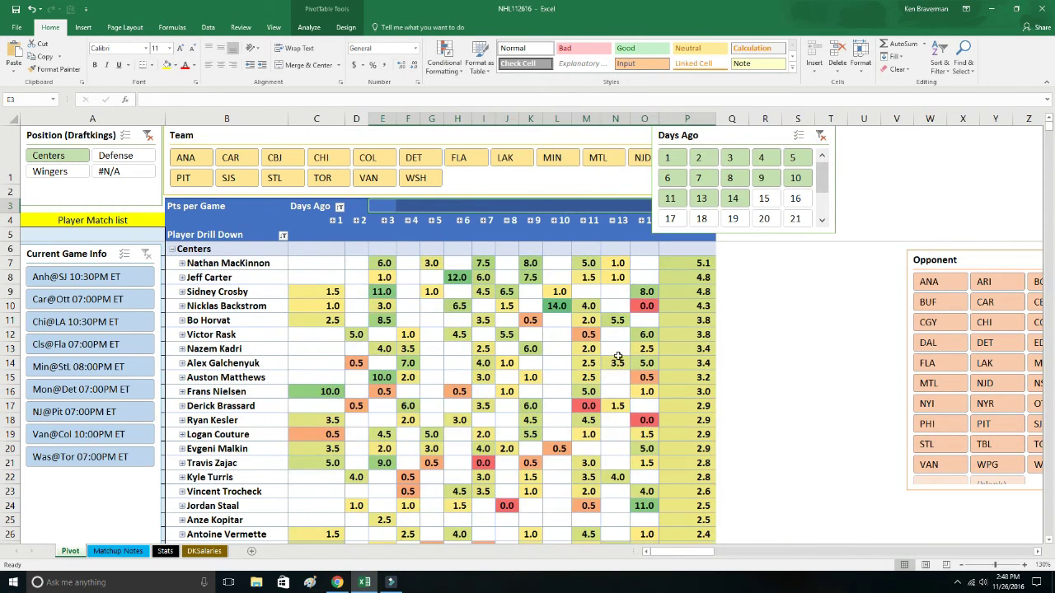
left_click(760, 353)
scroll(700, 410, "up", 2)
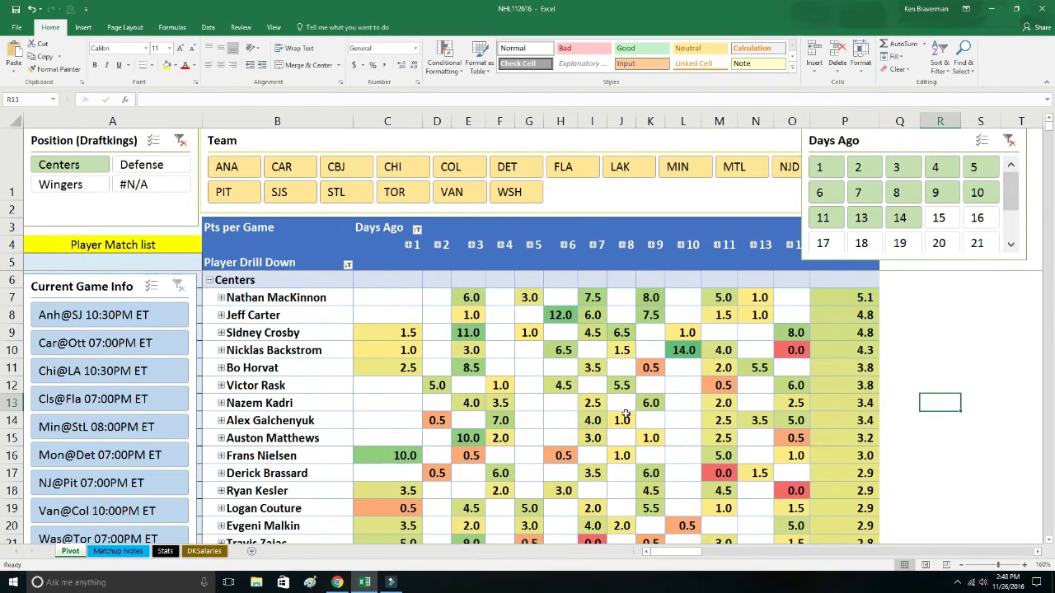
Highlight the centers Nathan MacKinnon, Nicklas Backstrom, Bo Horvat, Nazem Kadri and Alex Galchenyuk with yellow fill
left_click(316, 297)
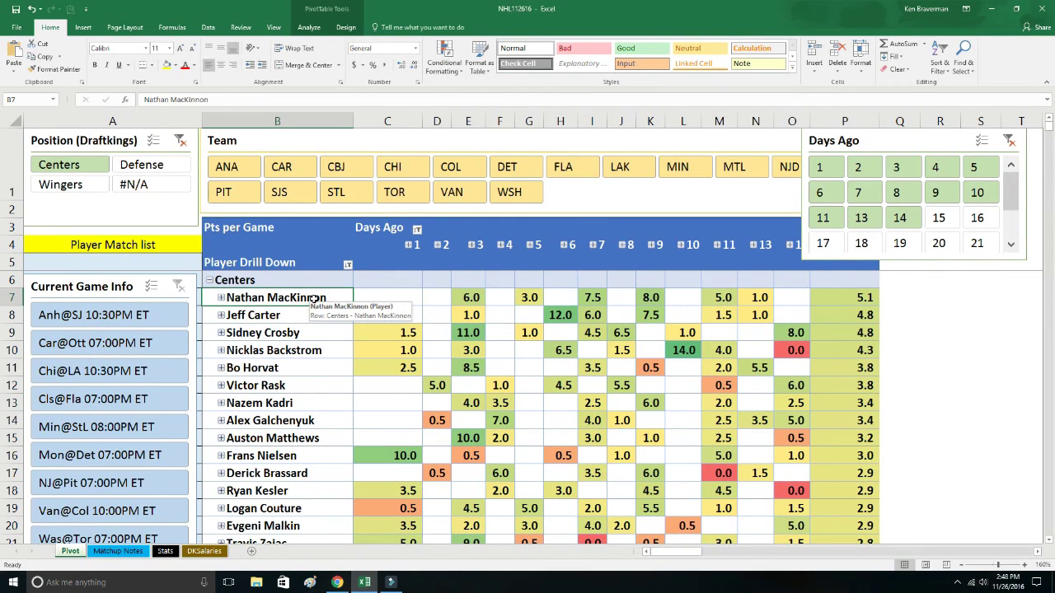
left_click(167, 65)
left_click(276, 350)
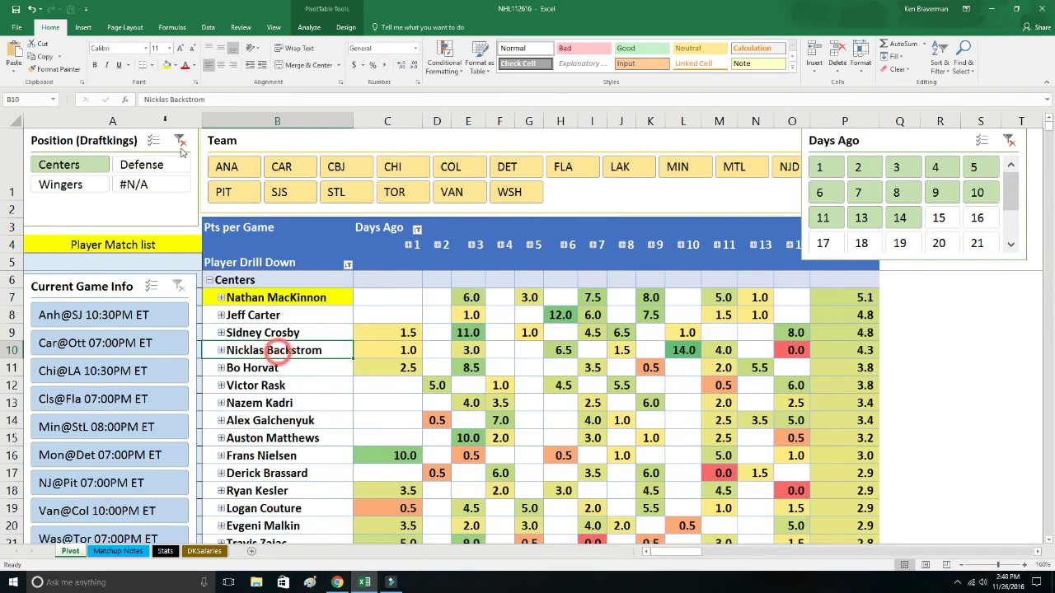
left_click(167, 65)
left_click(259, 367)
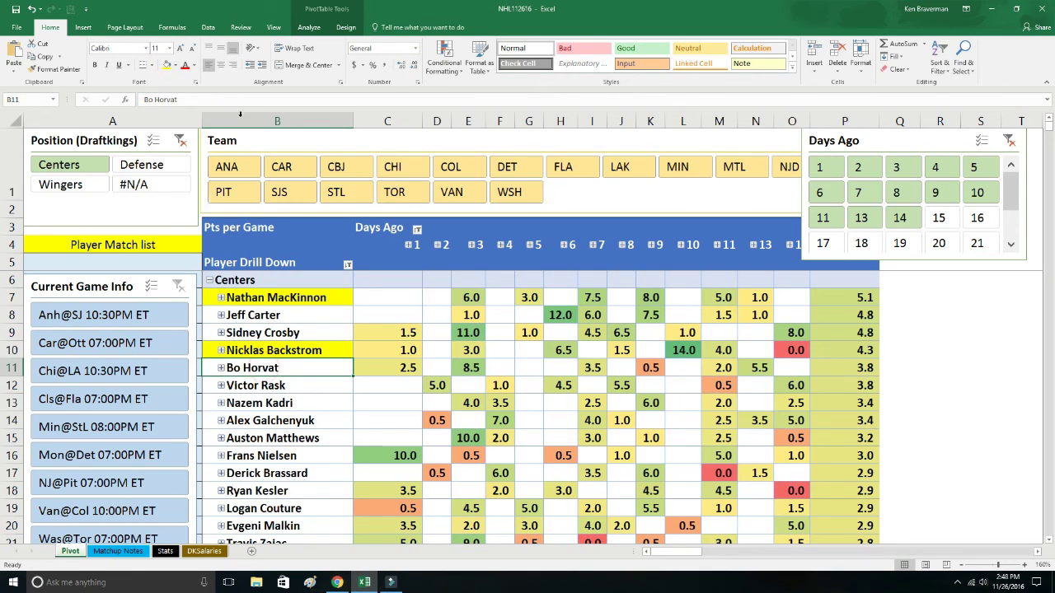
left_click(168, 66)
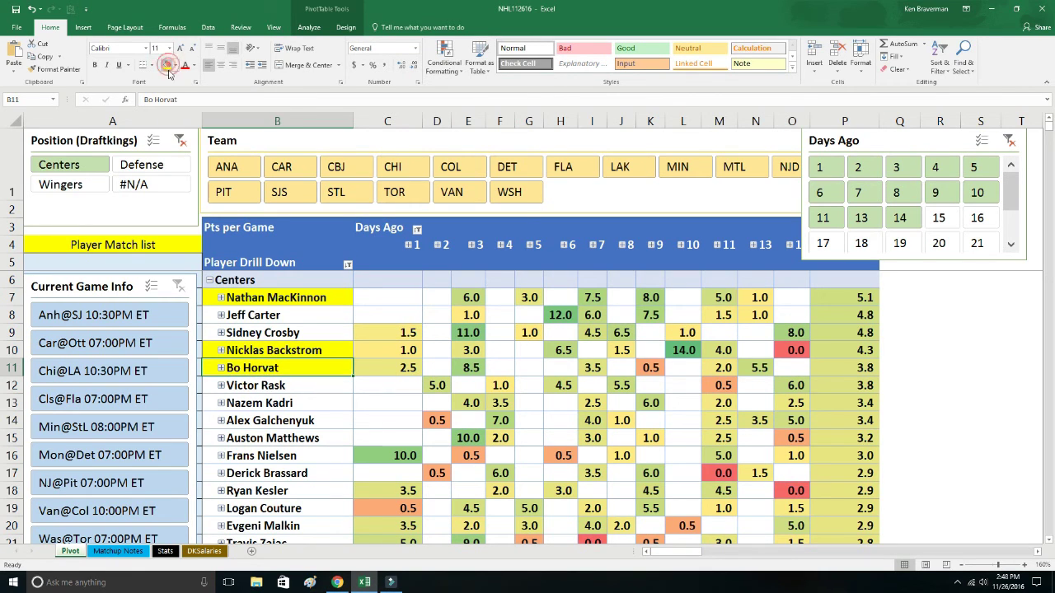
left_click(285, 402)
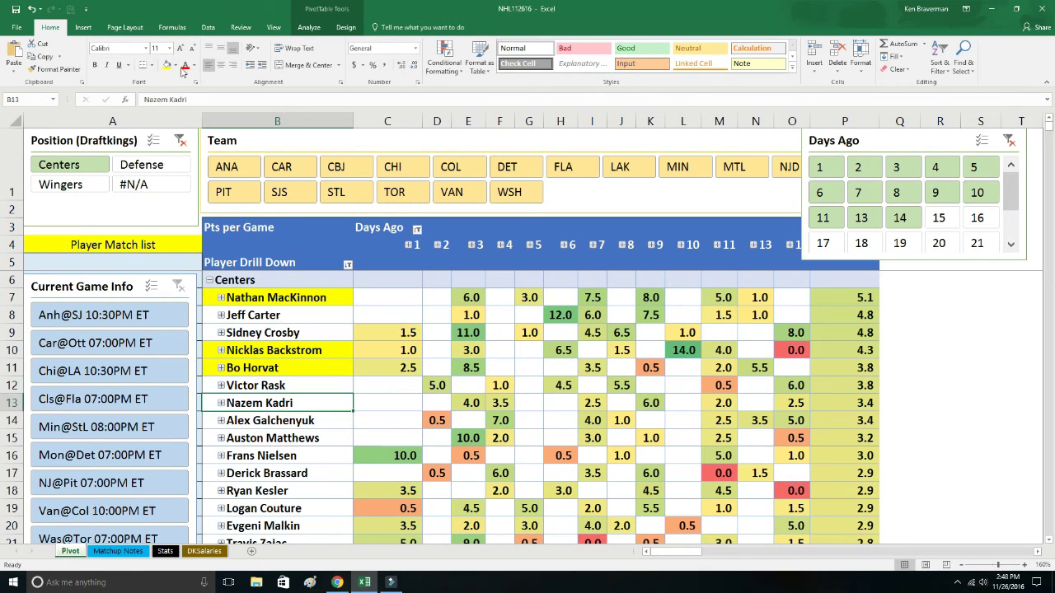
left_click(167, 66)
left_click(262, 420)
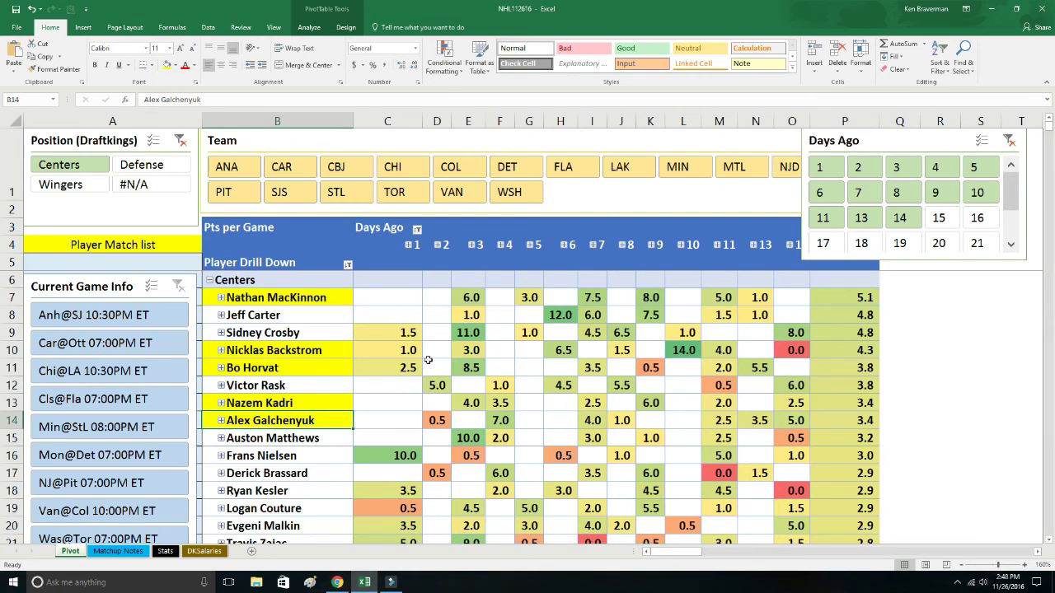
left_click(288, 473)
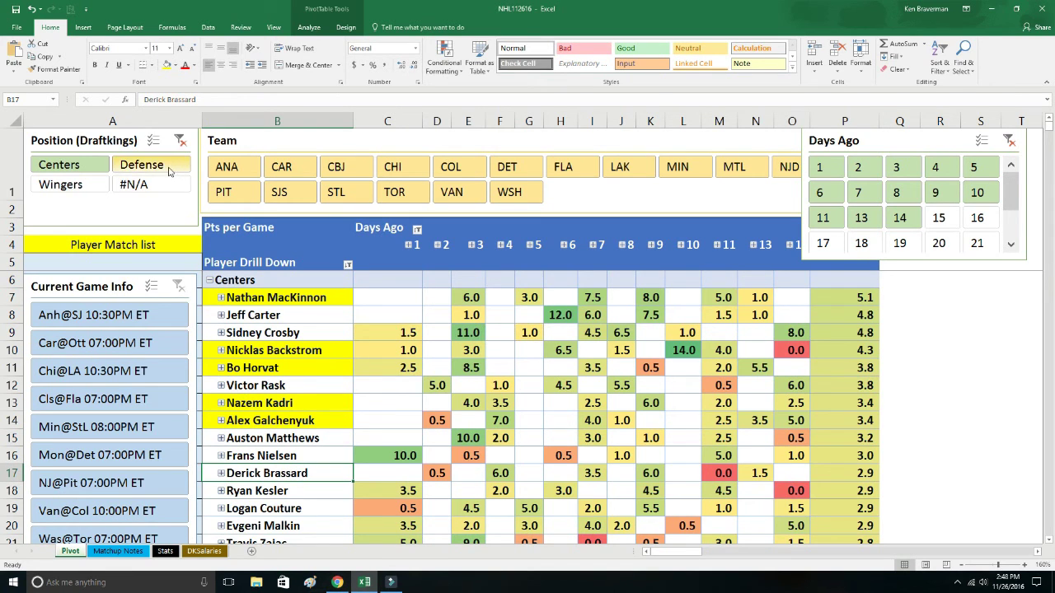
Filter the pivot to Wingers with the group expanded, and review the recent game points of Phil Kessel and Joe Pavelski
left_click(97, 184)
left_click(210, 280)
mouse_move(412, 337)
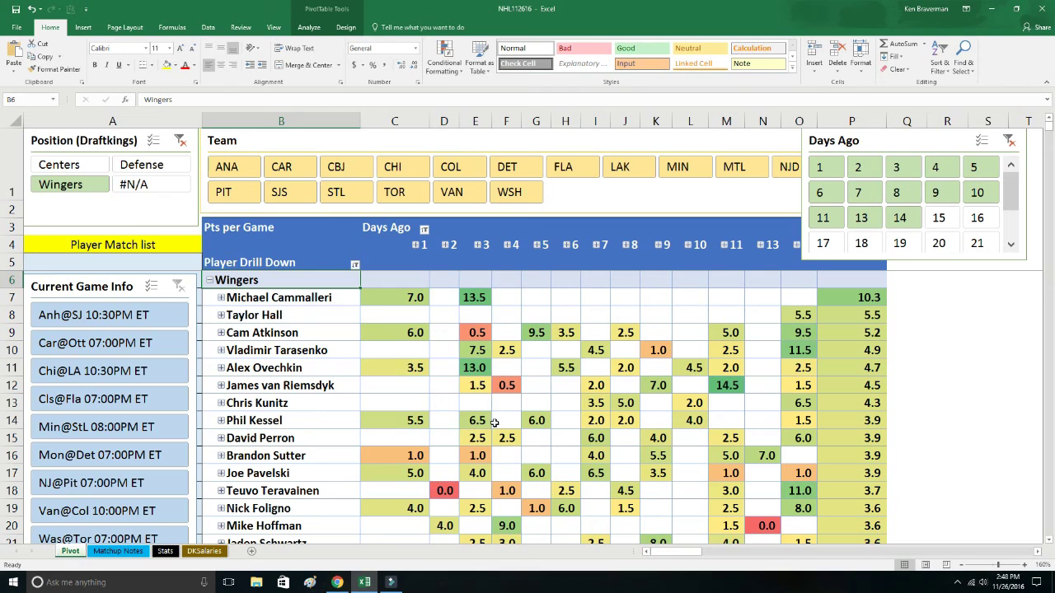
left_click_drag(337, 421, 493, 420)
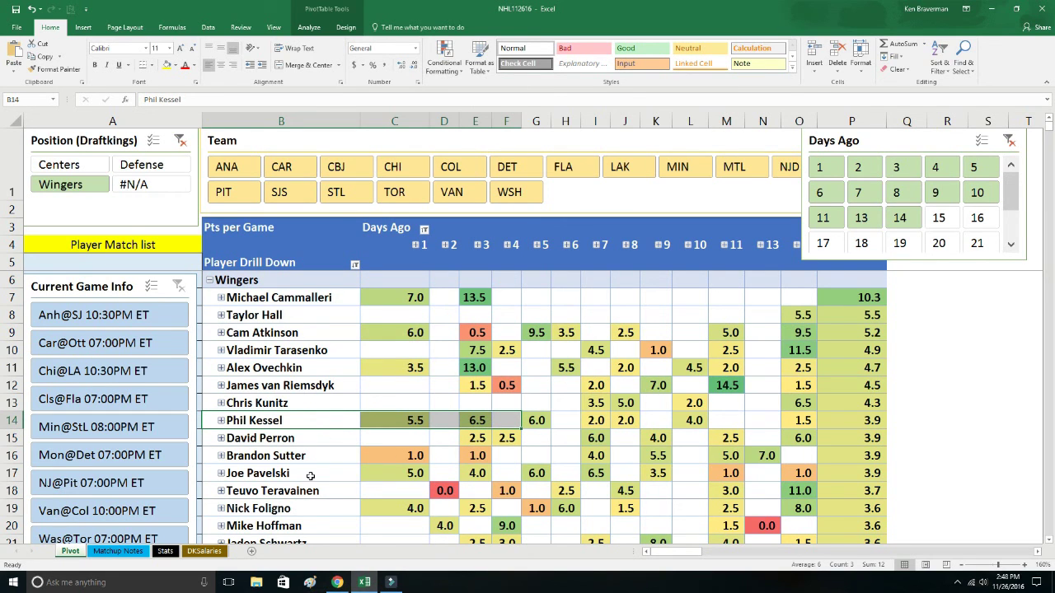
left_click_drag(310, 477, 536, 473)
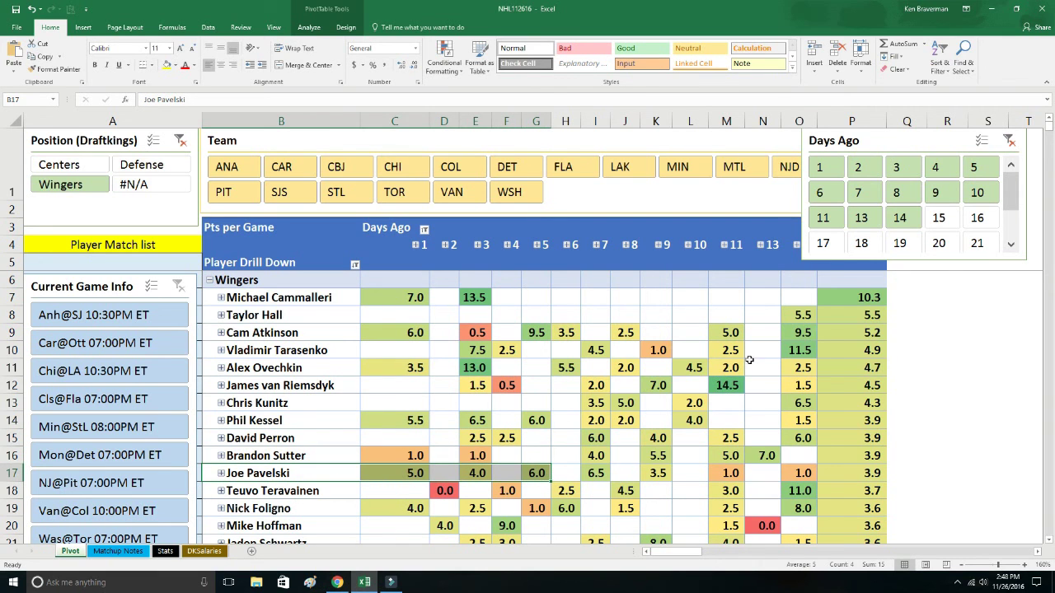
scroll(568, 366, "down", 1)
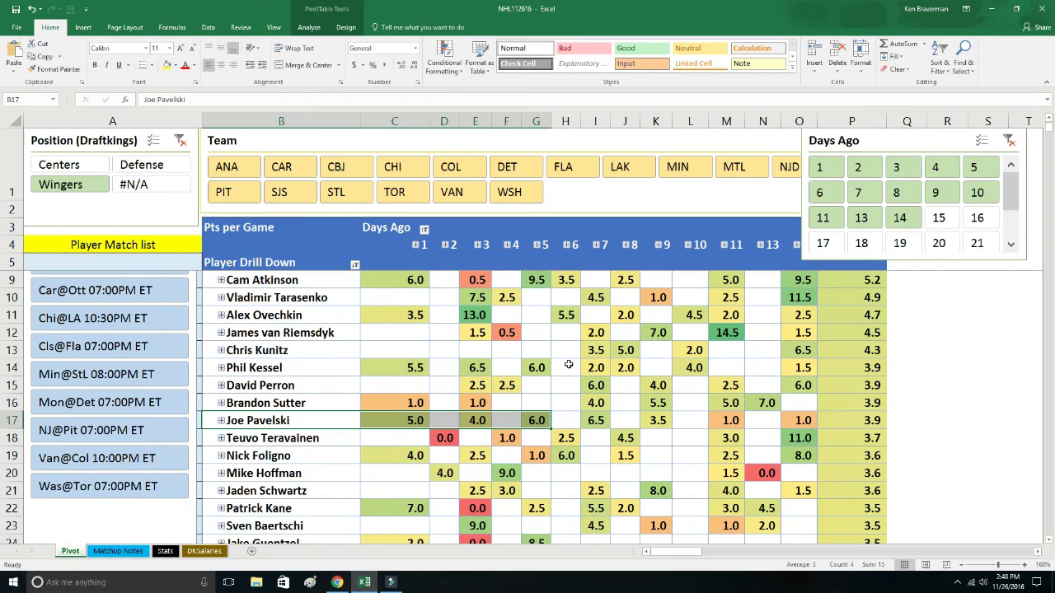
scroll(568, 365, "up", 1)
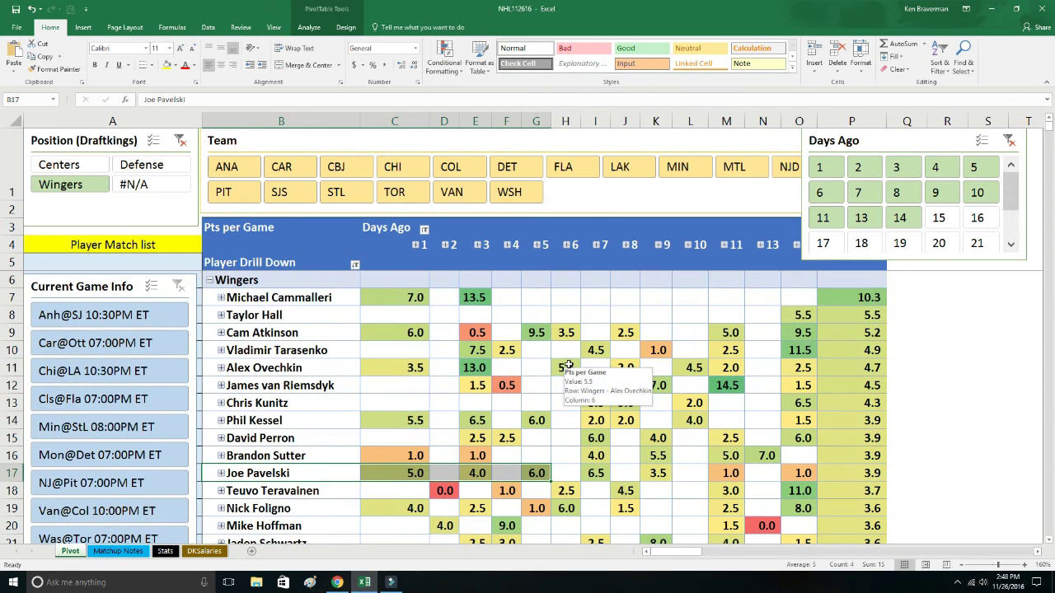
Filter the pivot to Defense with the group expanded, and review the recent game points of Shea Weber, Andrei Markov and Brent Burns
left_click(144, 165)
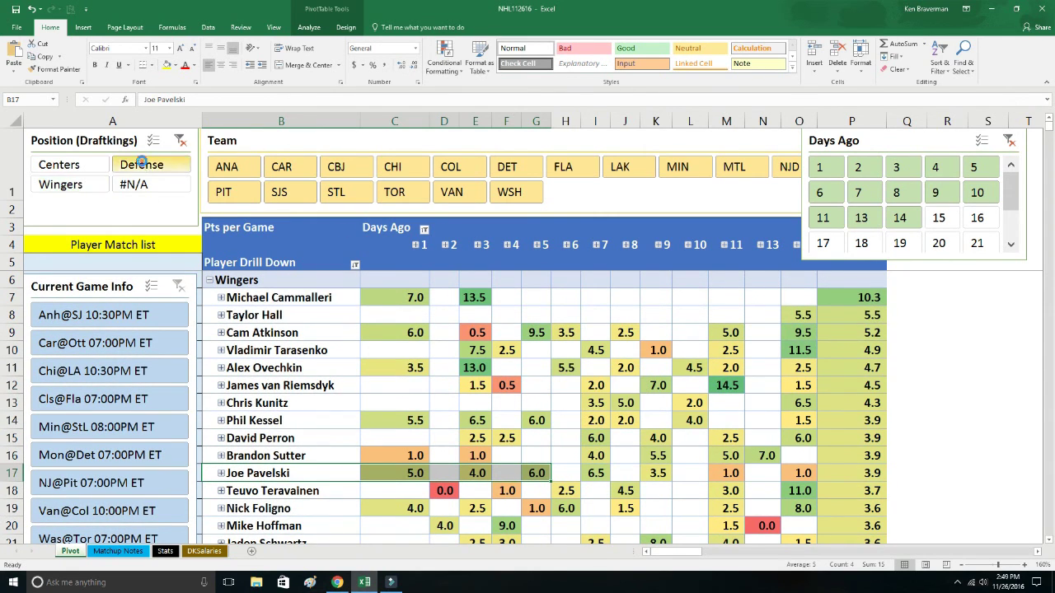
left_click(209, 280)
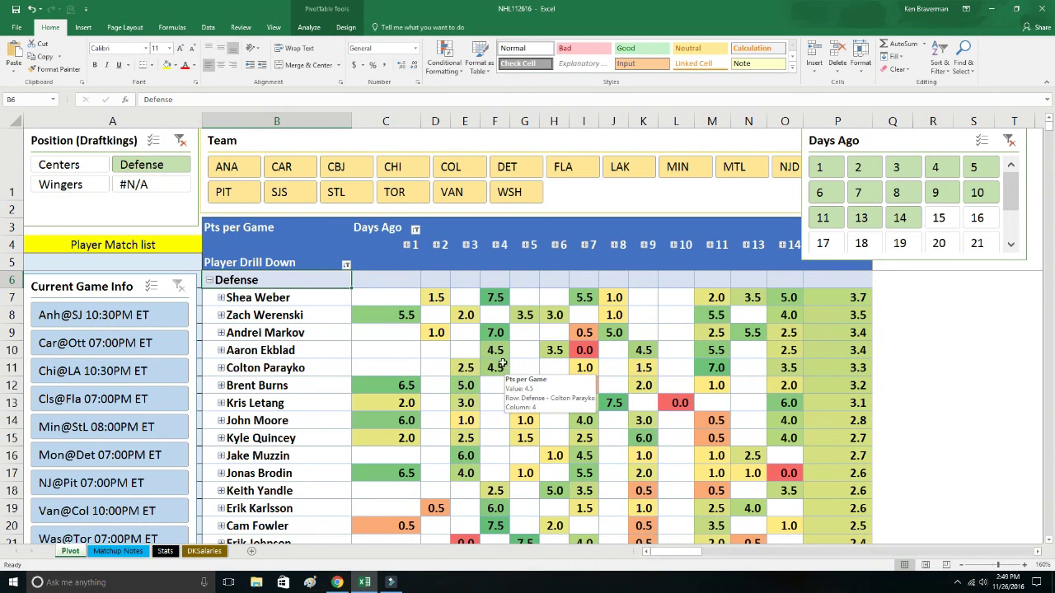
left_click_drag(302, 297, 491, 290)
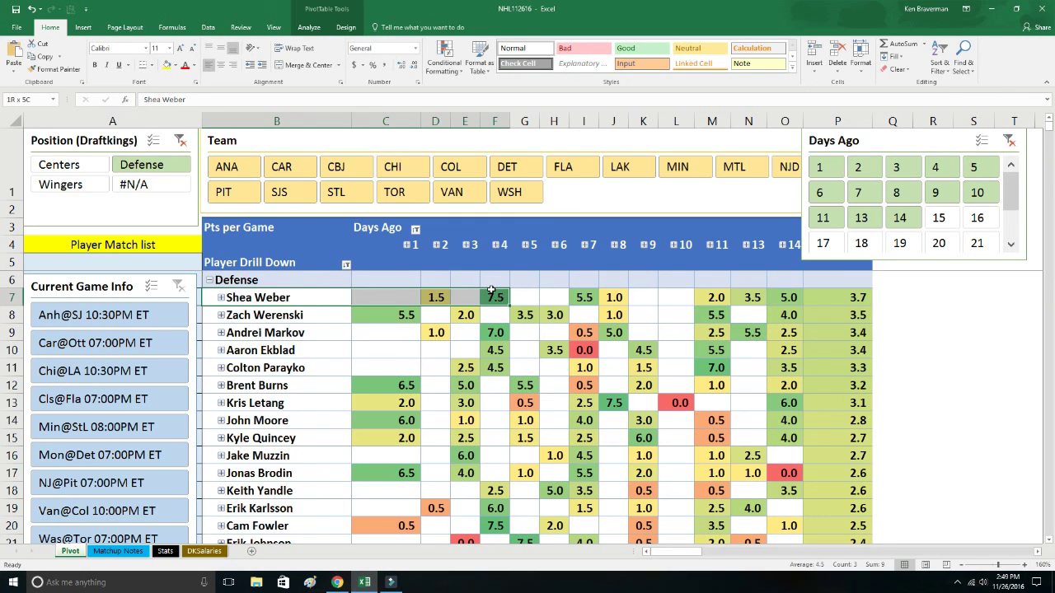
left_click_drag(330, 337, 498, 334)
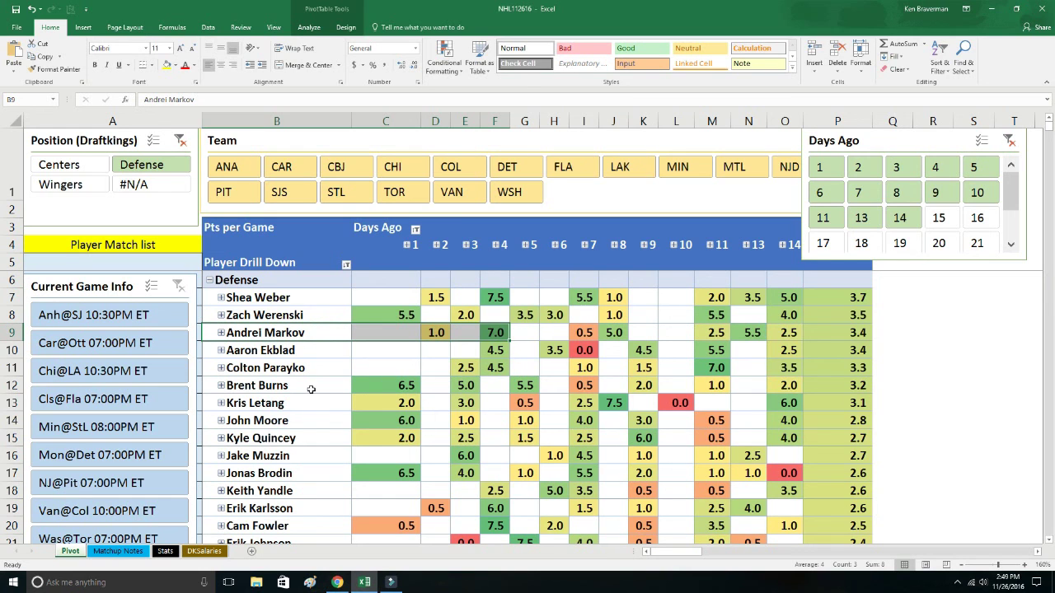
left_click_drag(311, 389, 520, 386)
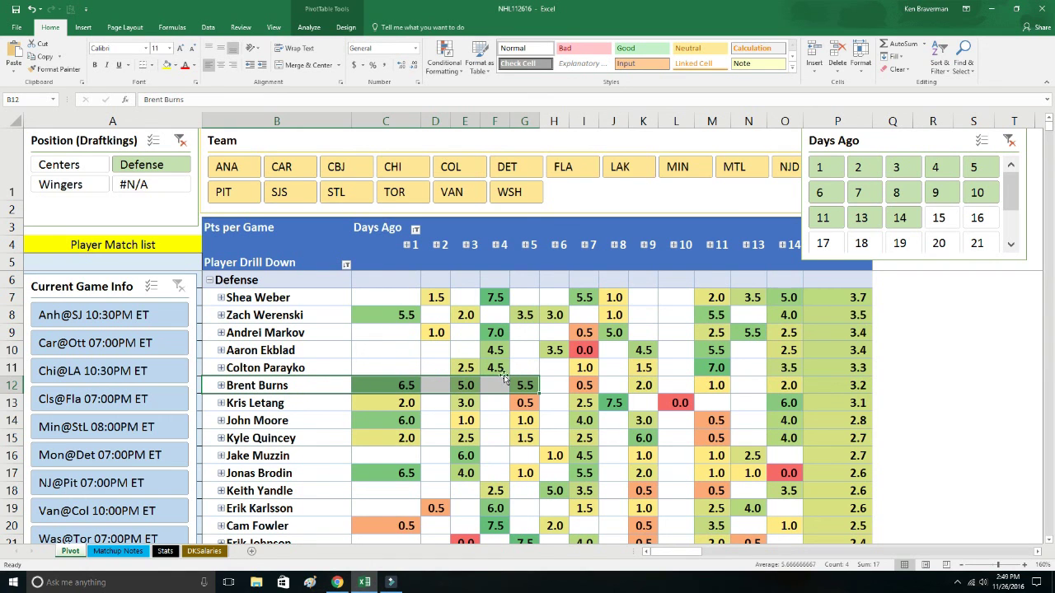
left_click(941, 365)
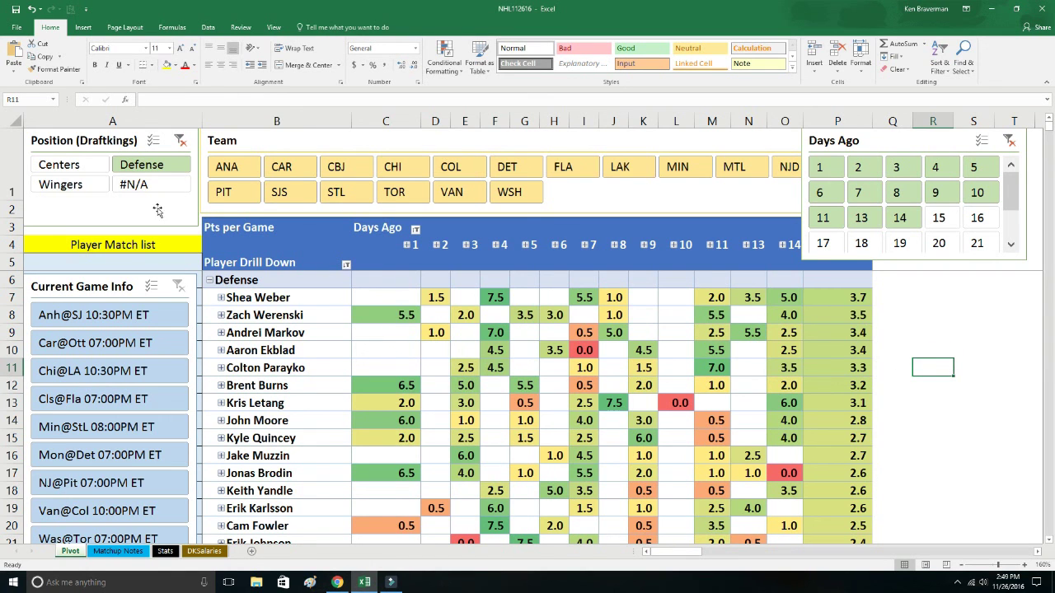
Filter the pivot to Centers, Defense and Wingers together, leaving out #N/A, and save the workbook
left_click_drag(59, 165, 141, 198)
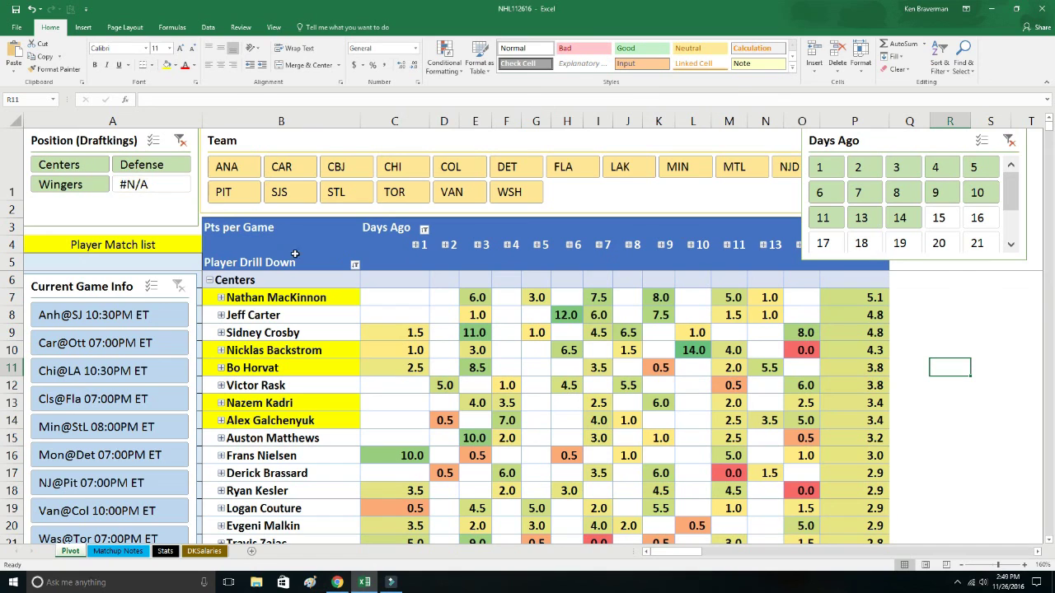
left_click(14, 10)
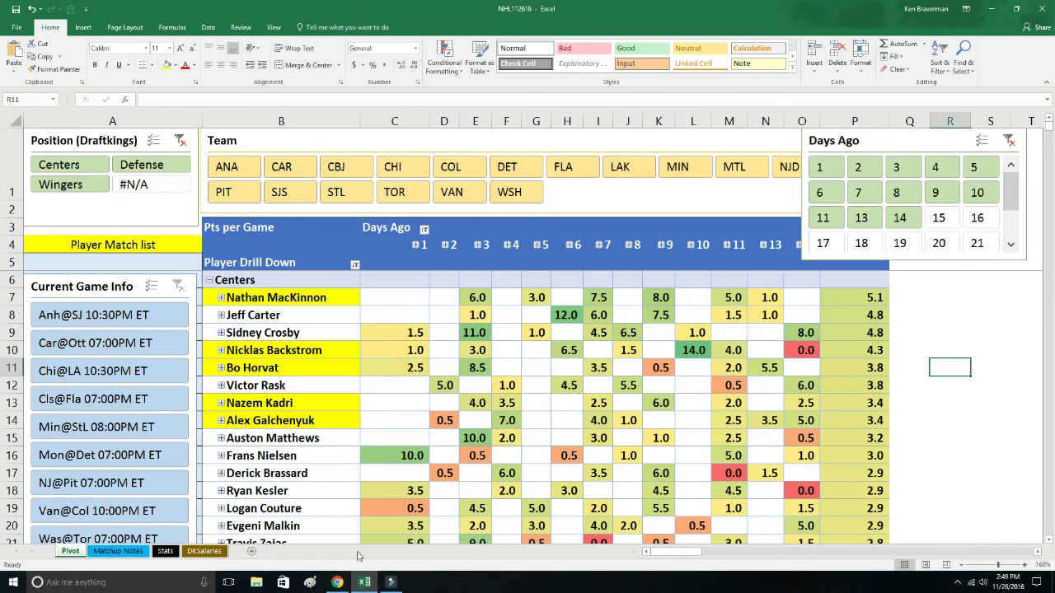